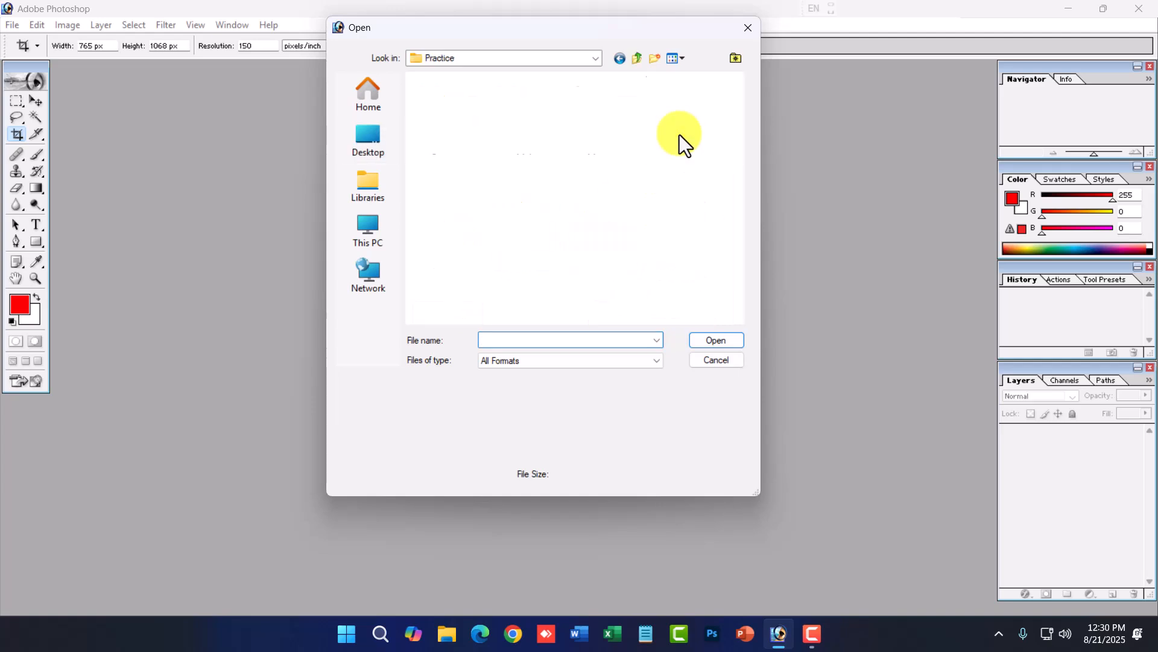
- Open Raw Photo.jpg from the Practice folder and maximize its document window
double_click(549, 263)
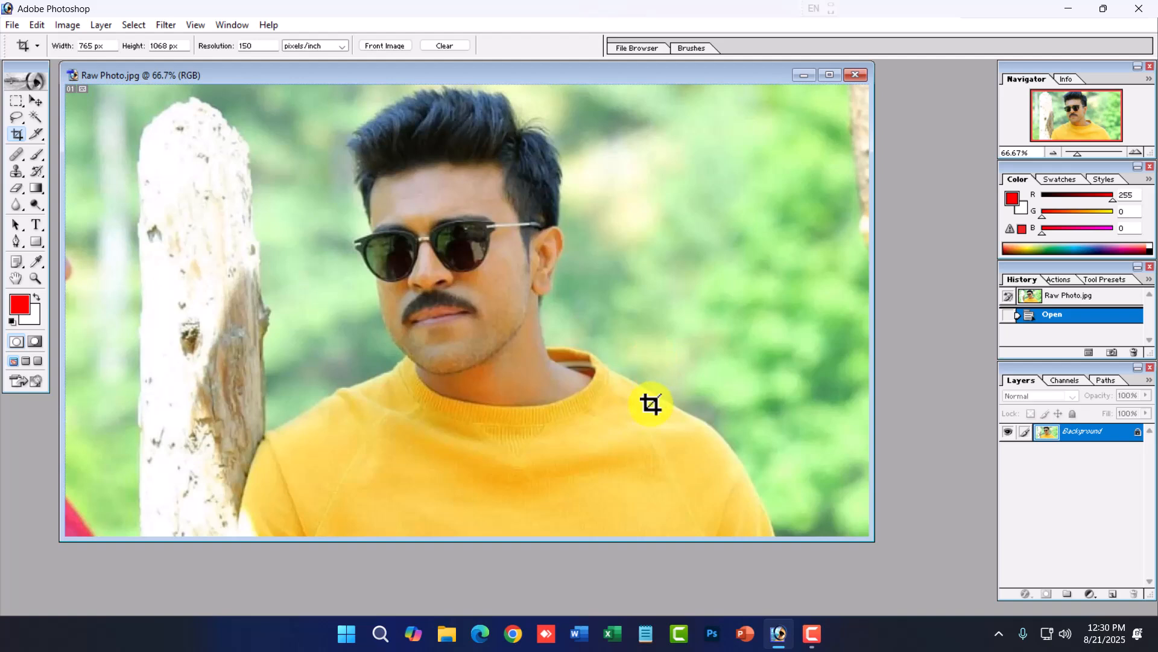
left_click(830, 75)
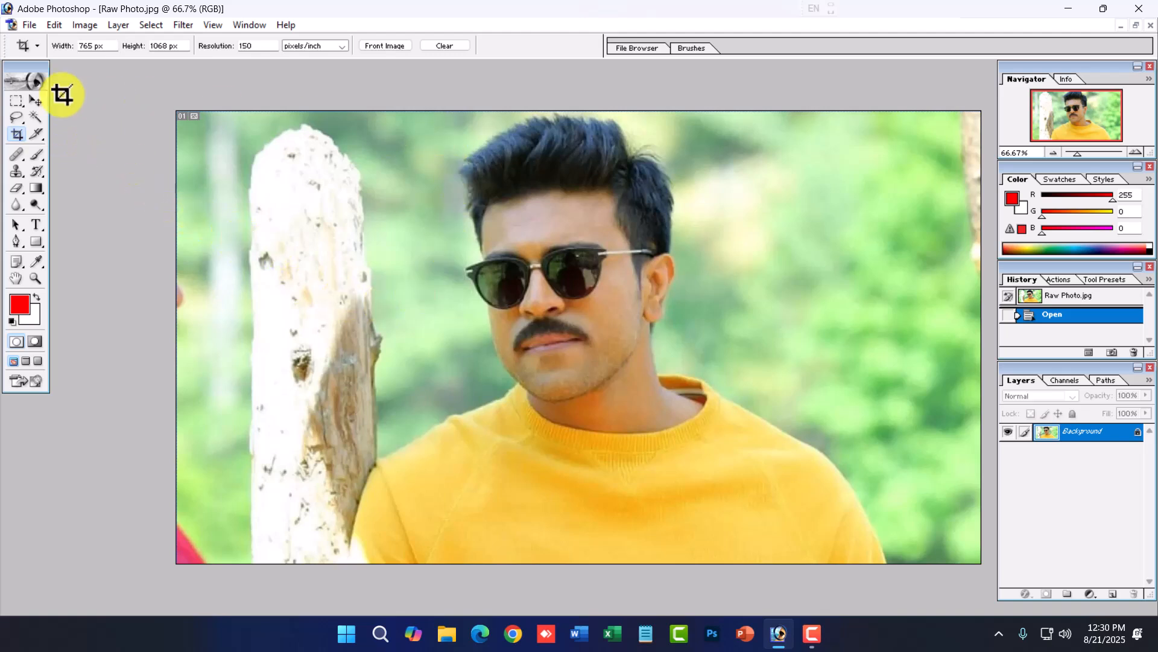
left_click(17, 101)
left_click_drag(384, 111, 798, 643)
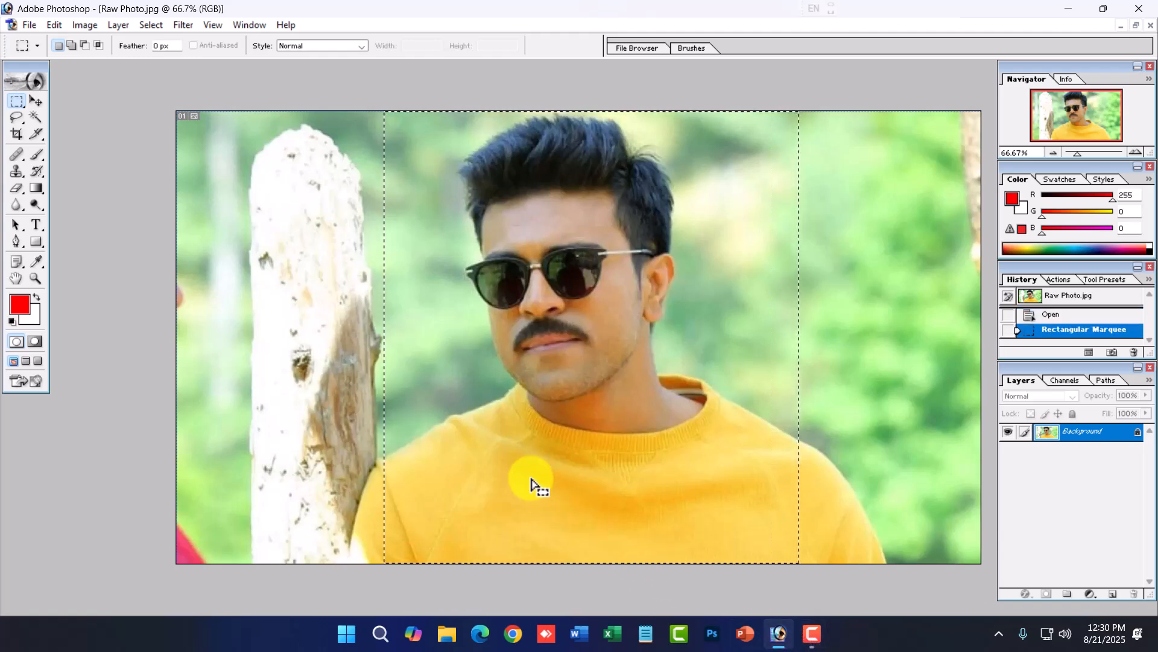
left_click(690, 433)
- Set the Crop tool to a width of 1.11 in, height of 1.33 in and resolution of 300
left_click(16, 134)
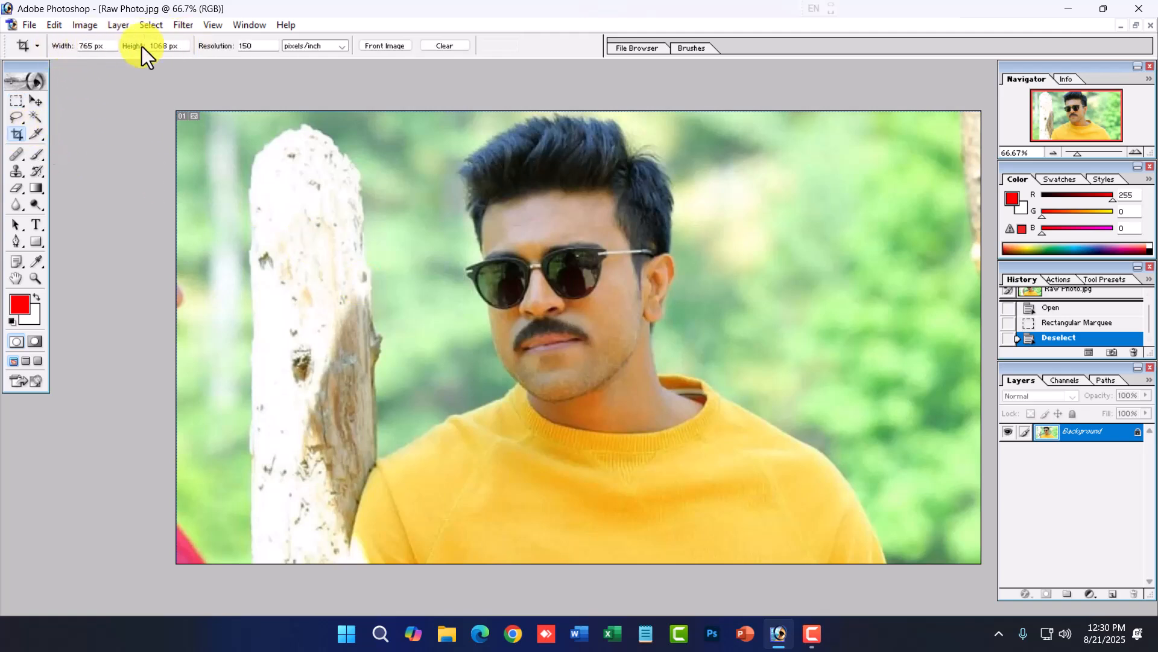
left_click(117, 45)
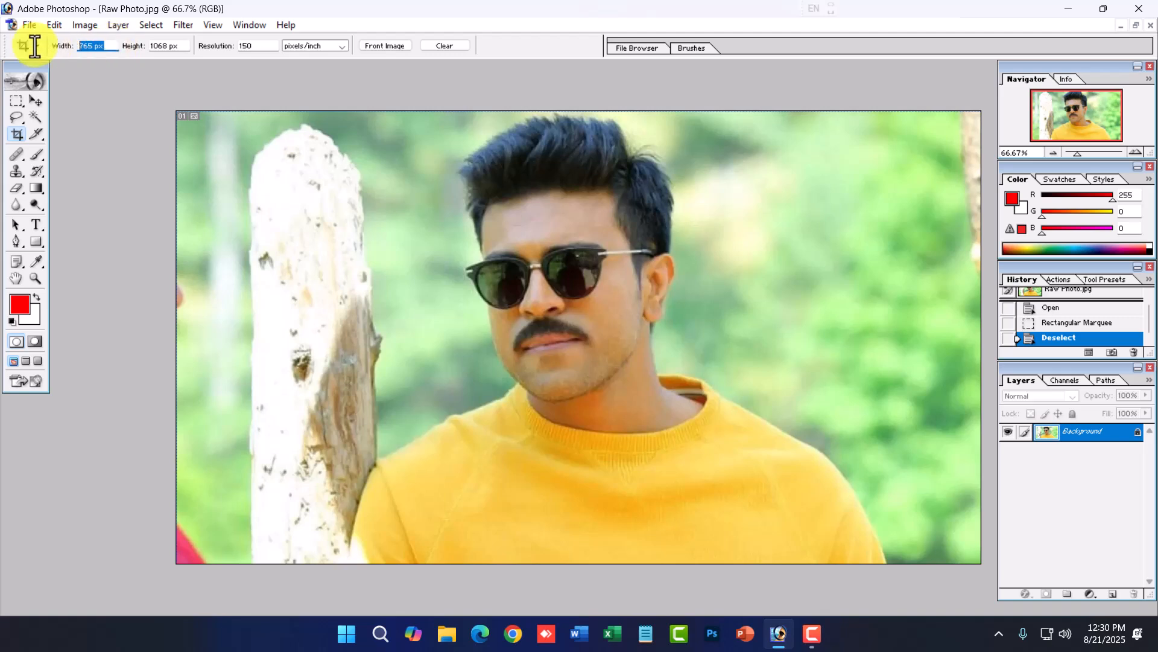
type("1.11in")
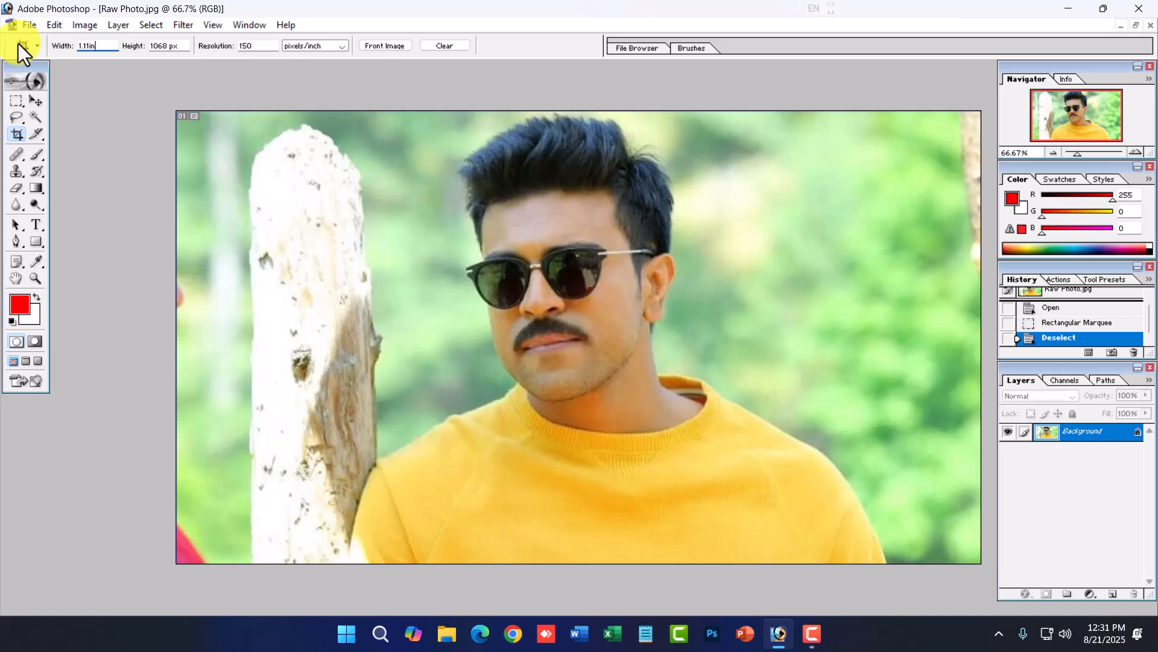
key("Tab")
type("1.33 in")
key("Tab")
type("300")
key("Return")
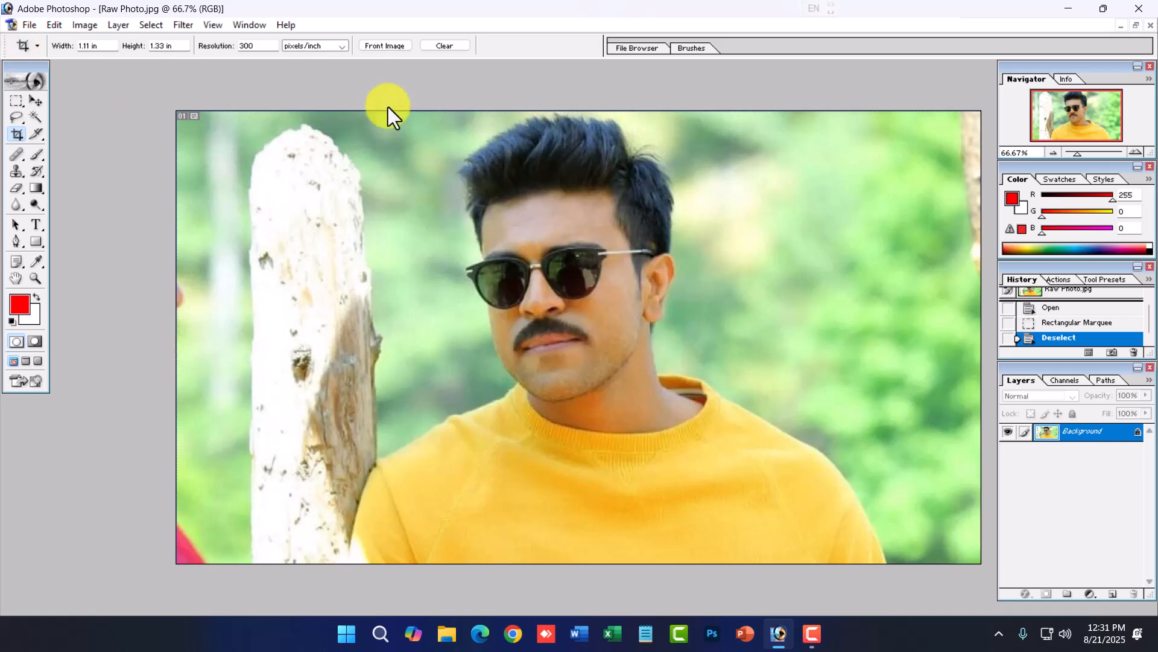
- Draw the crop box around the face and shoulders, nudge it slightly right, and apply the crop
left_click_drag(385, 107, 782, 607)
key("Right")
key("Right")
key("Right")
key("Right")
key("Right")
key("Right")
key("Right")
key("Right")
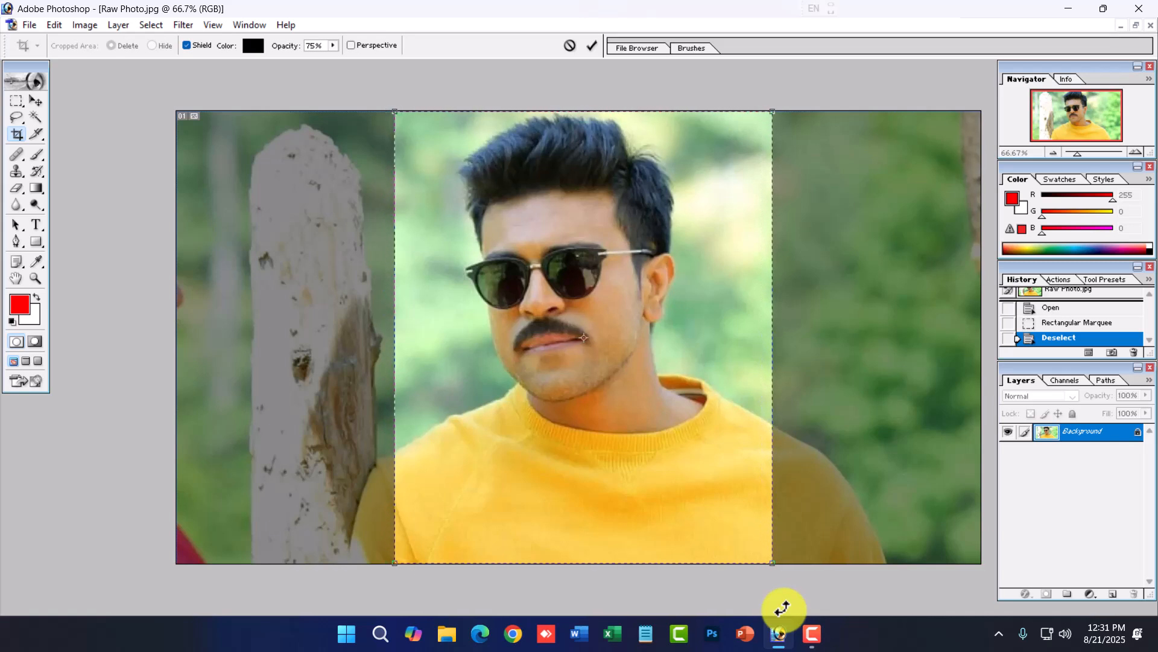
key("Right")
key("Right")
key("Right")
key("Right")
key("Right")
key("Right")
key("Right")
key("Right")
key("Right")
key("Right")
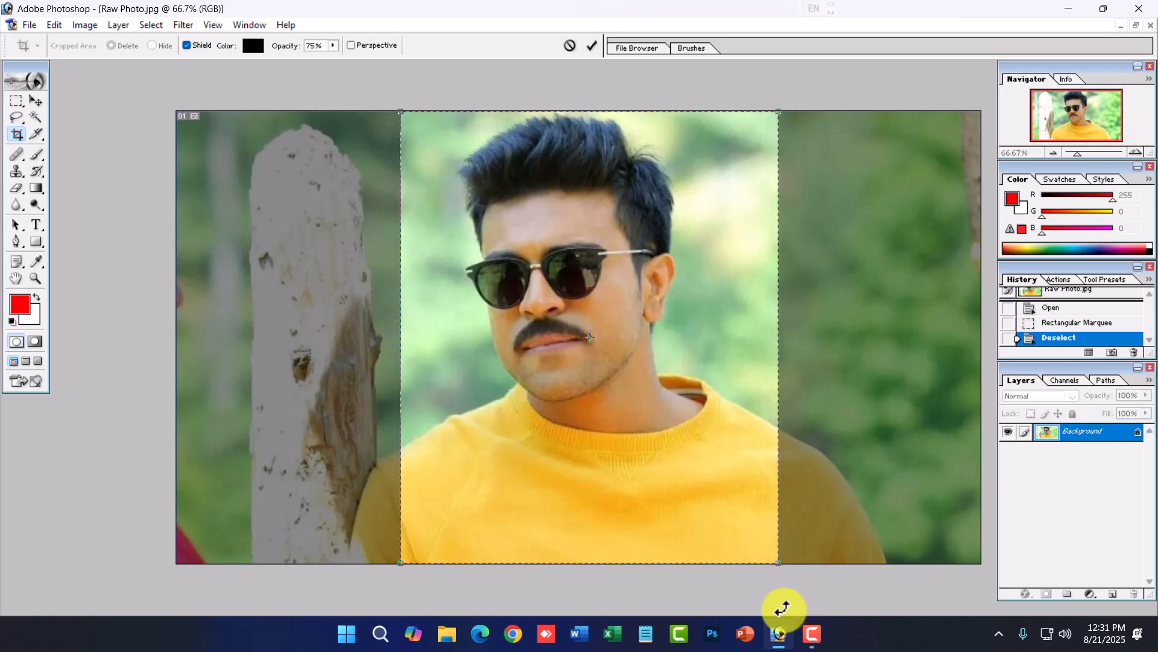
key("Return")
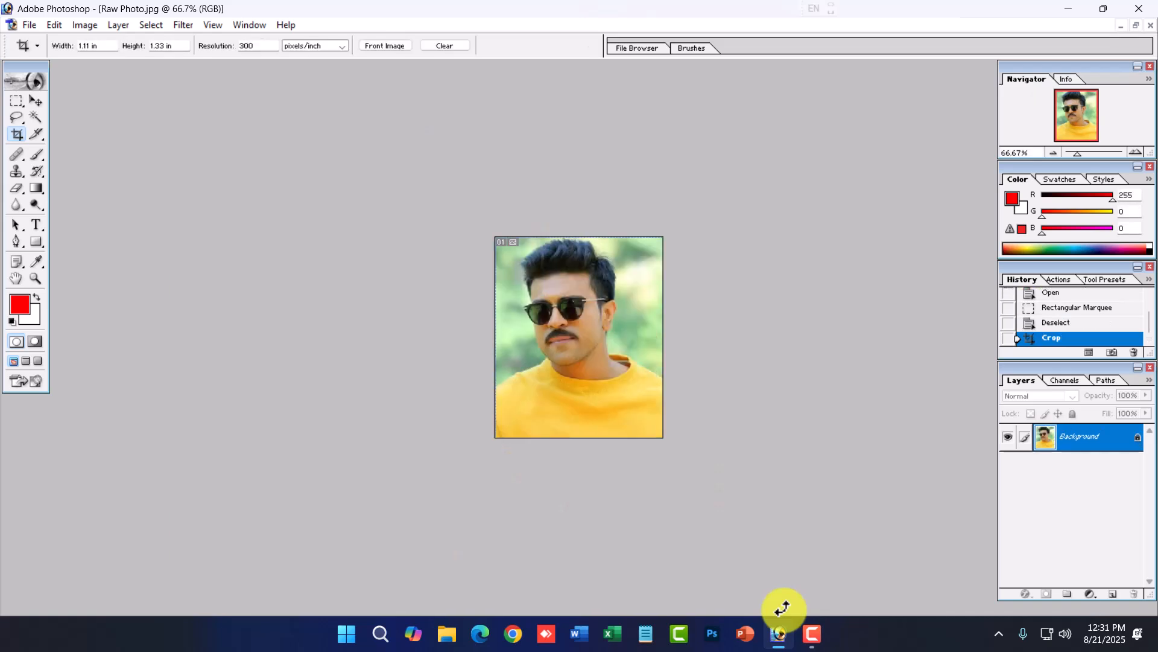
- Open the Image Size dialog to check the cropped photo's pixel and document dimensions, then close it
key("ctrl+0")
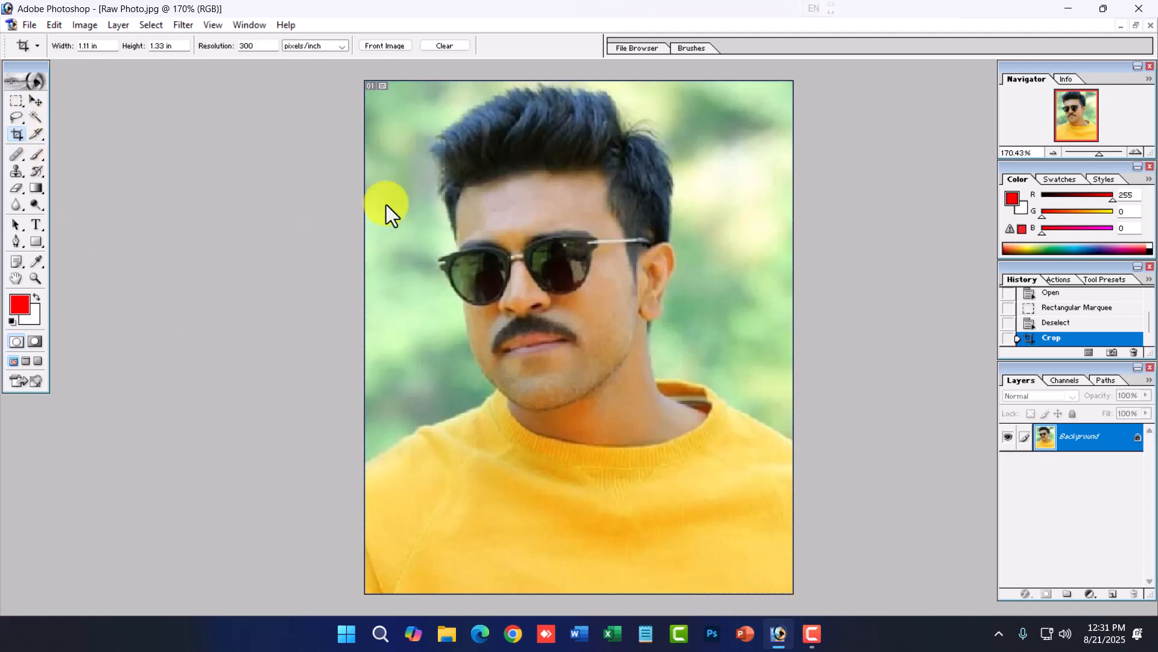
left_click(85, 26)
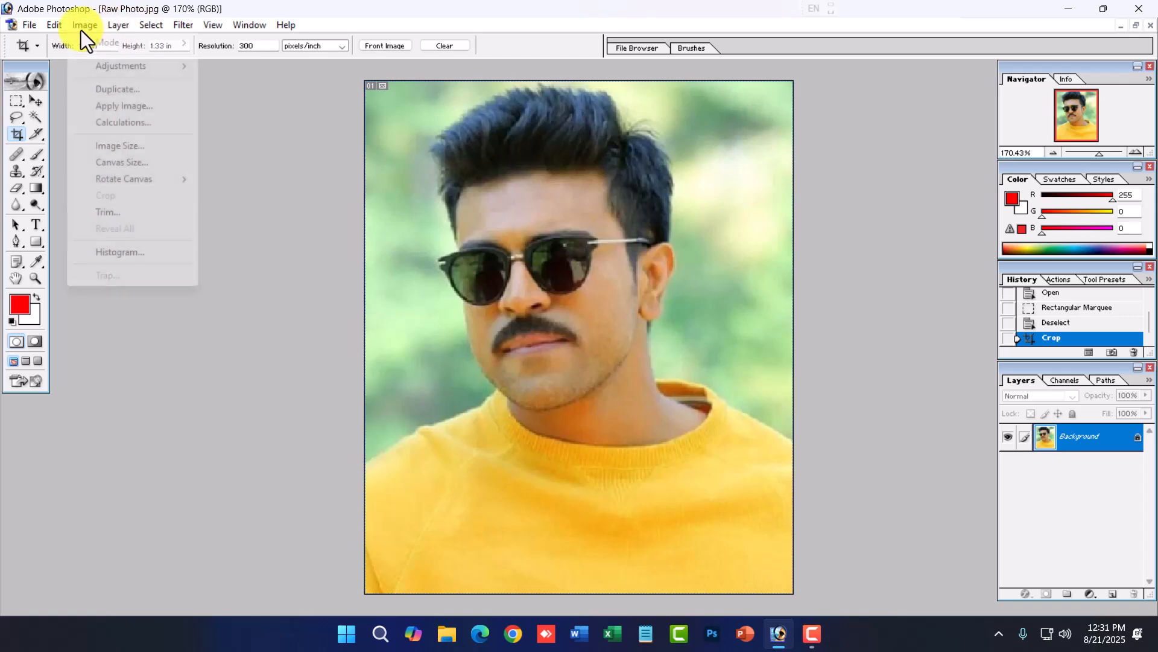
left_click(128, 149)
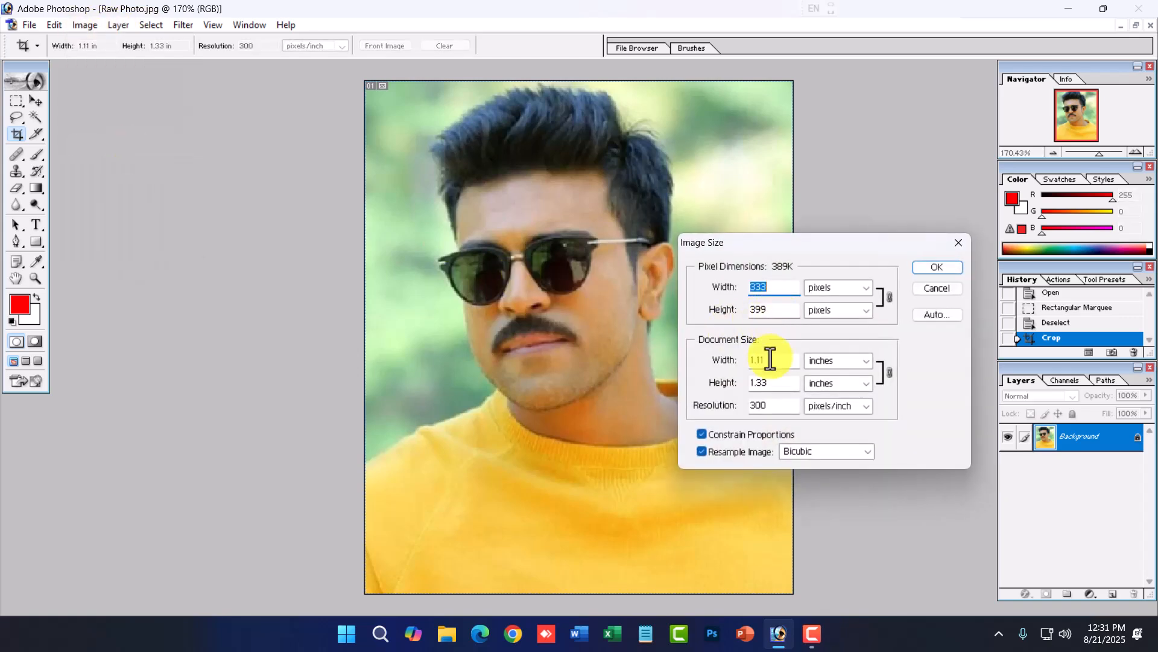
left_click_drag(771, 360, 733, 387)
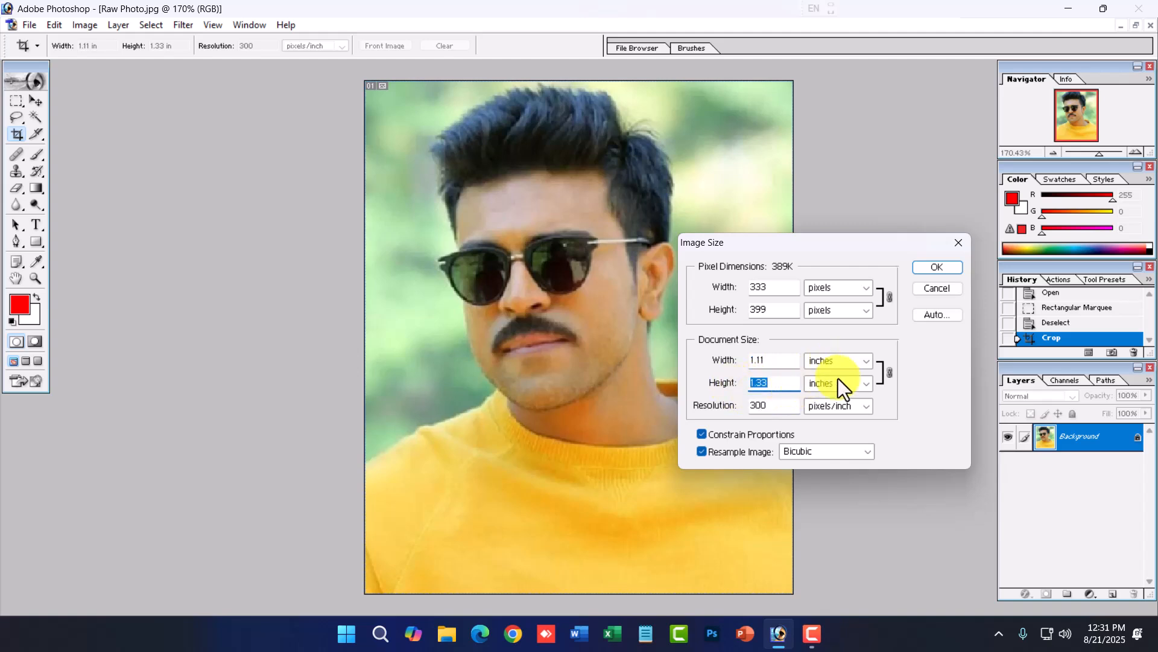
left_click(786, 407)
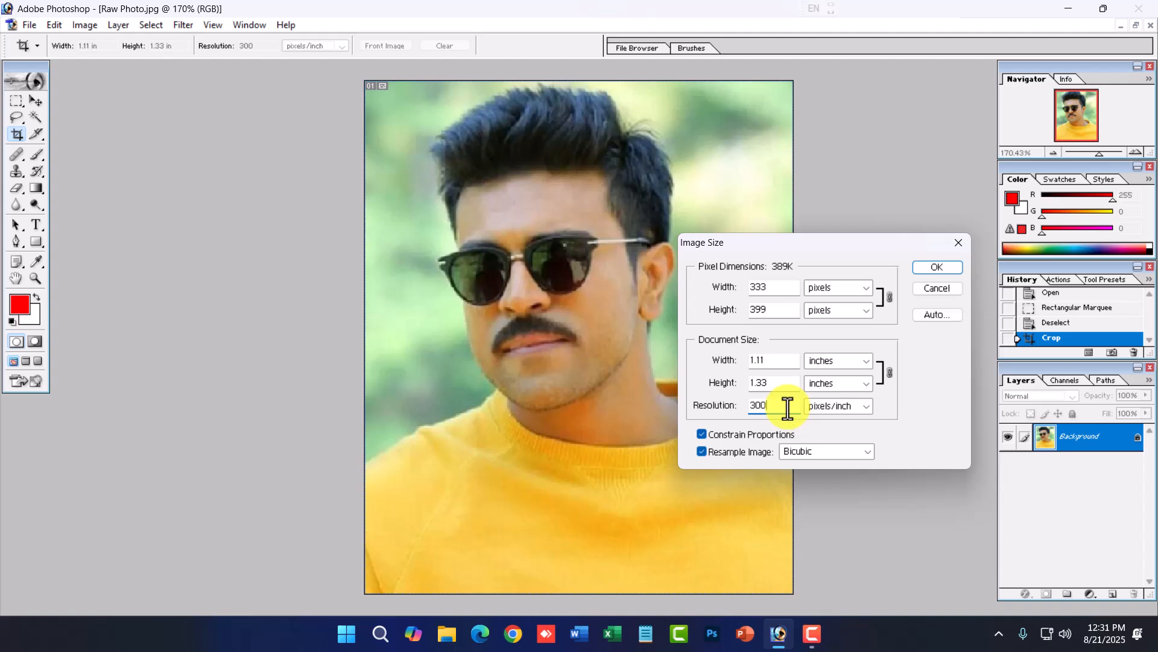
left_click(943, 287)
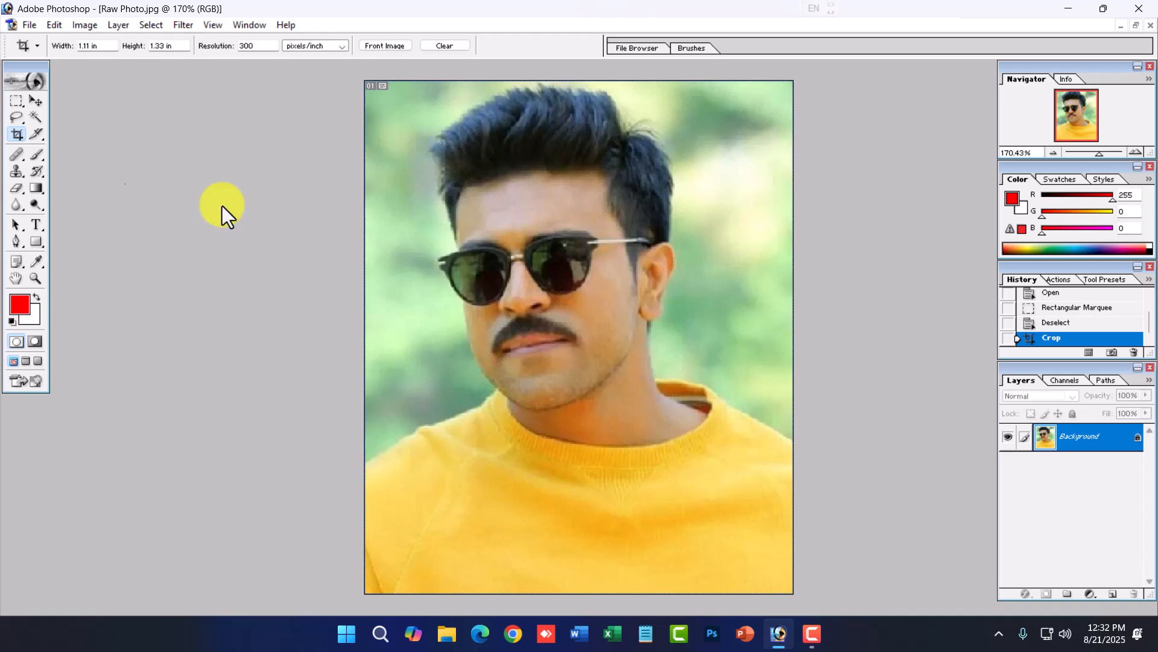
- Create a new document from the 4 x 6 preset named Passport Photo 4x6
left_click(29, 24)
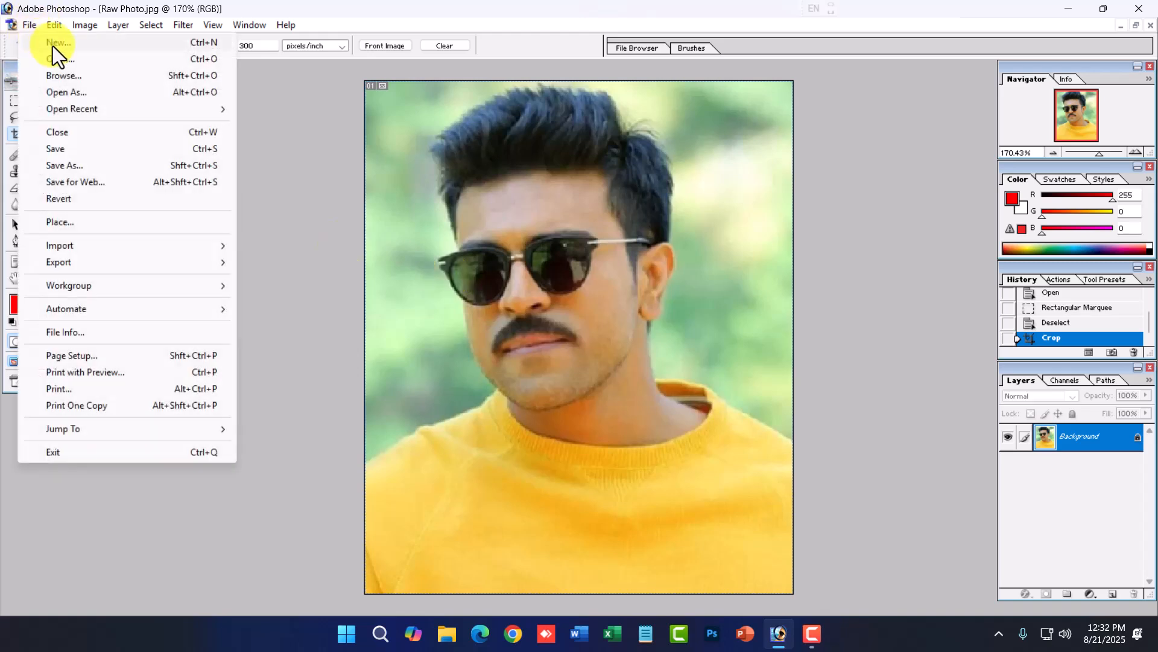
left_click(52, 46)
left_click(519, 220)
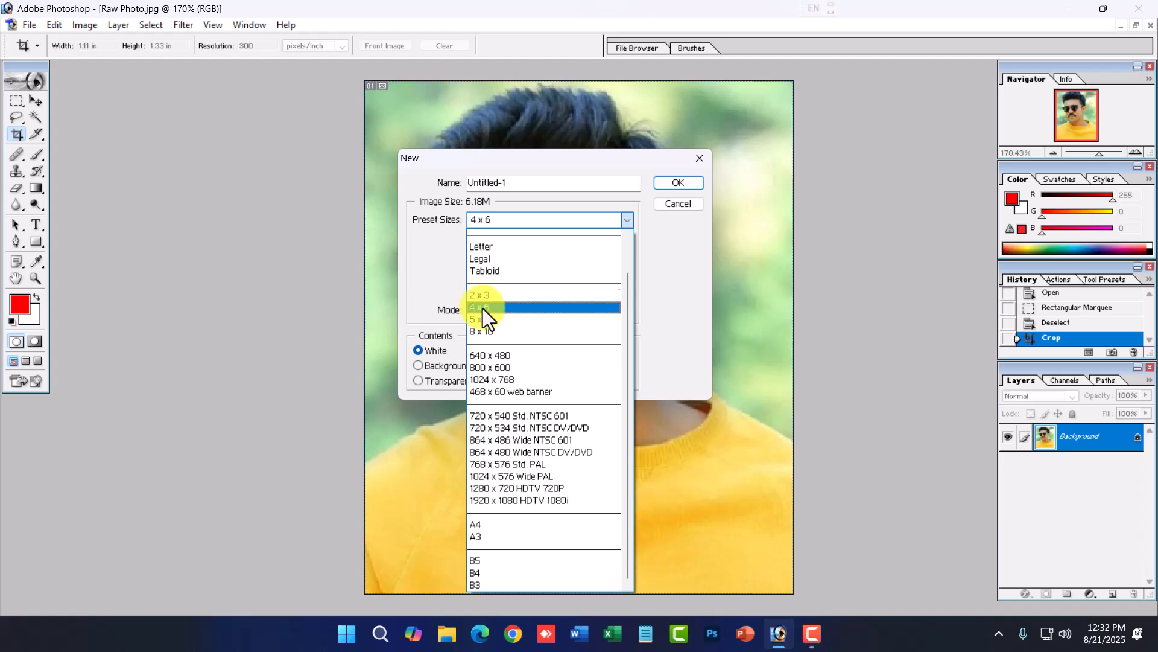
left_click(482, 308)
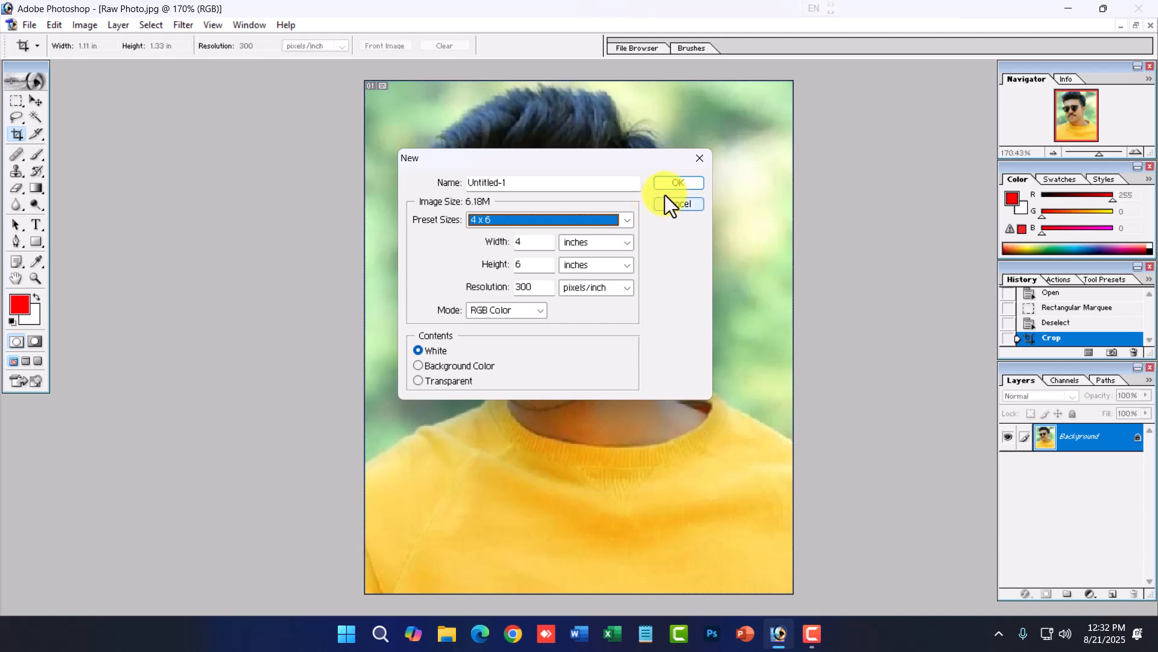
left_click_drag(516, 182, 421, 174)
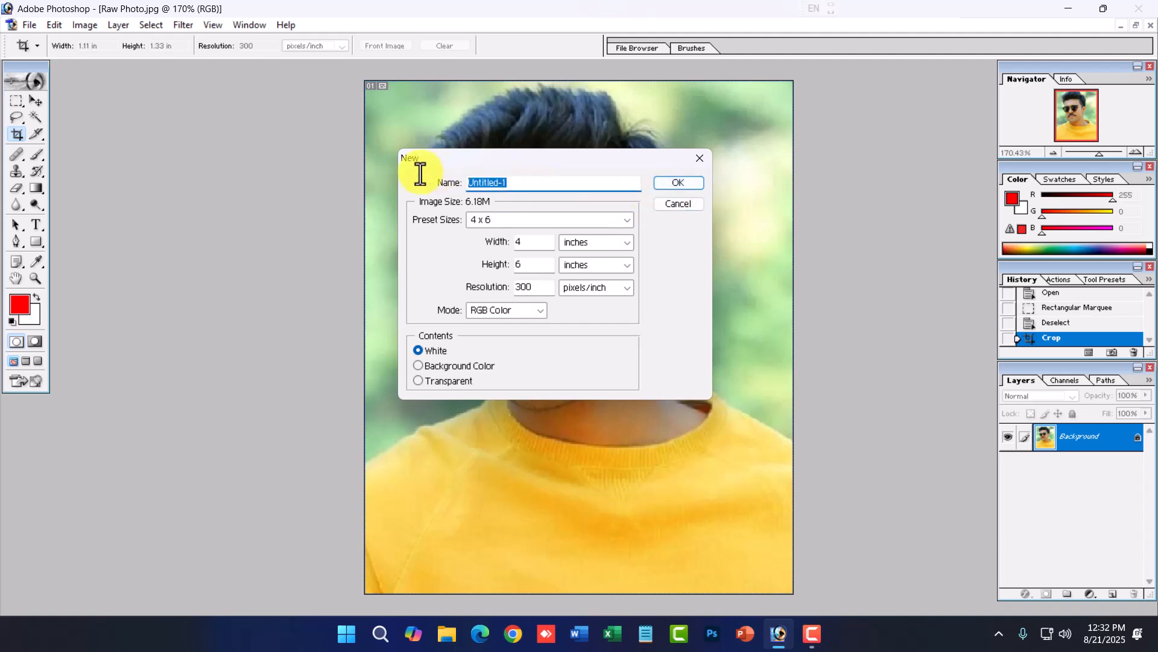
type("4x6")
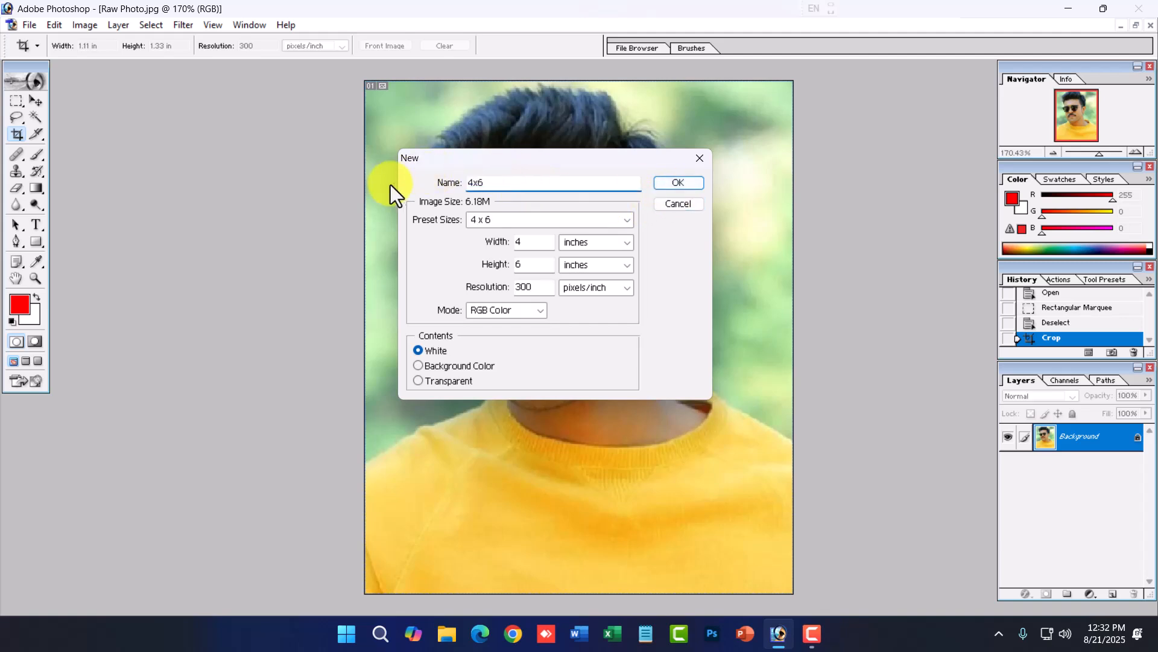
key("BackSpace")
key("BackSpace")
key("BackSpace")
type("Passport Photo 4x6")
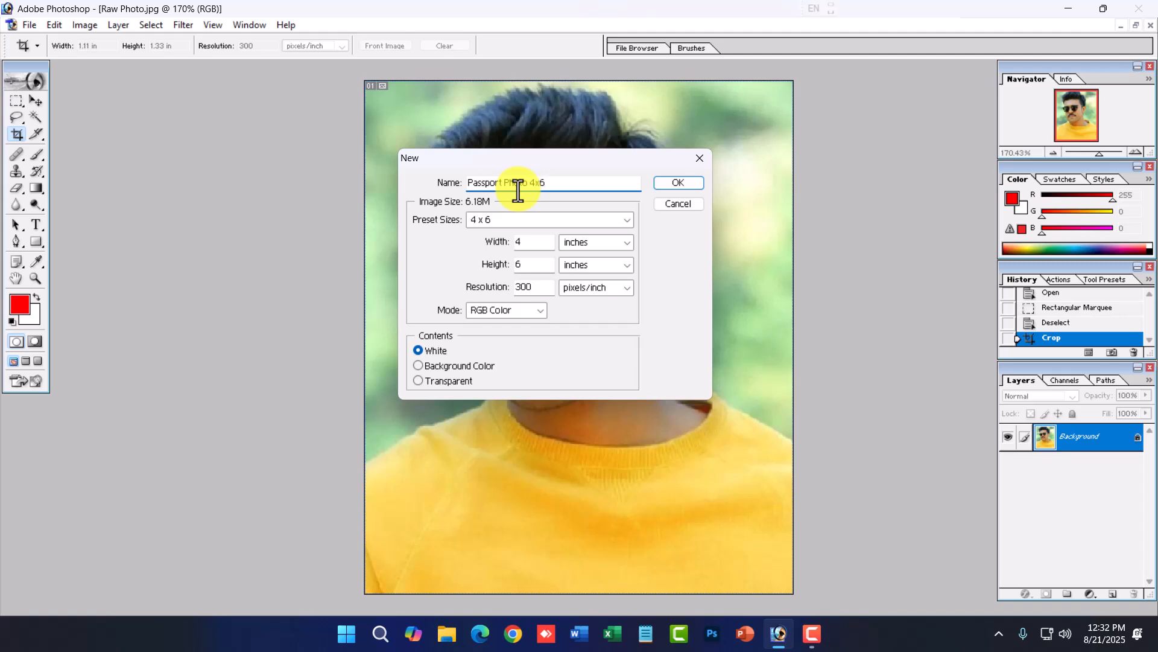
left_click(674, 186)
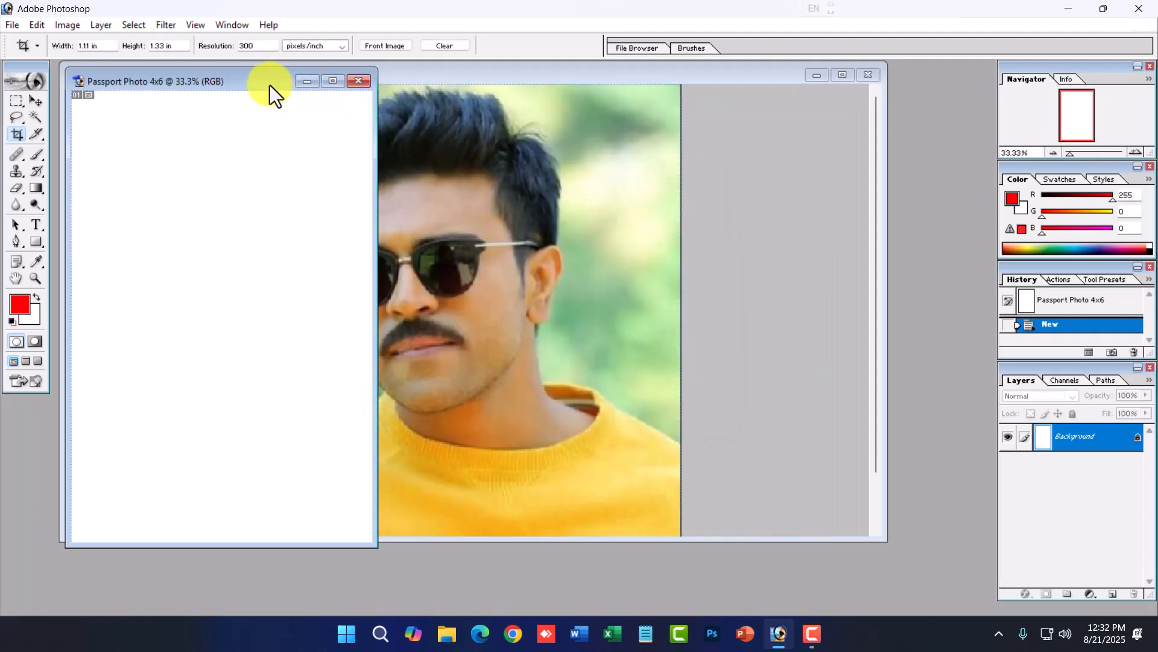
- Drag the cropped photo into the Passport Photo 4x6 document with the Move tool
left_click_drag(270, 85, 864, 100)
left_click(37, 102)
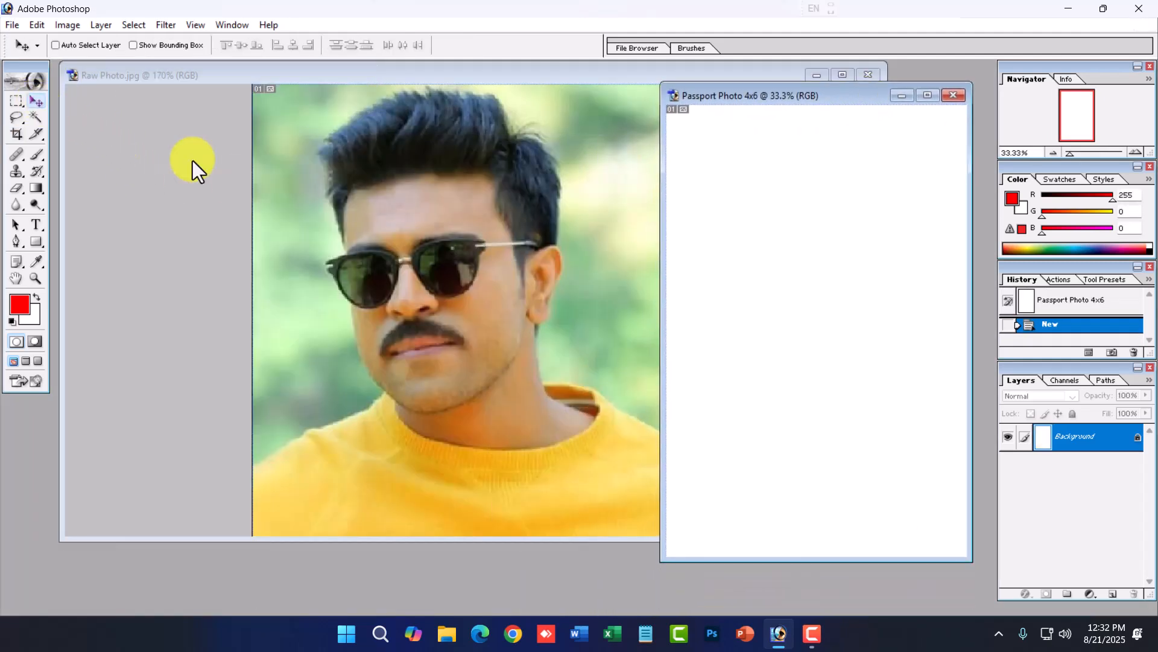
left_click(455, 272)
left_click_drag(885, 506, 456, 495)
left_click_drag(309, 359, 828, 332)
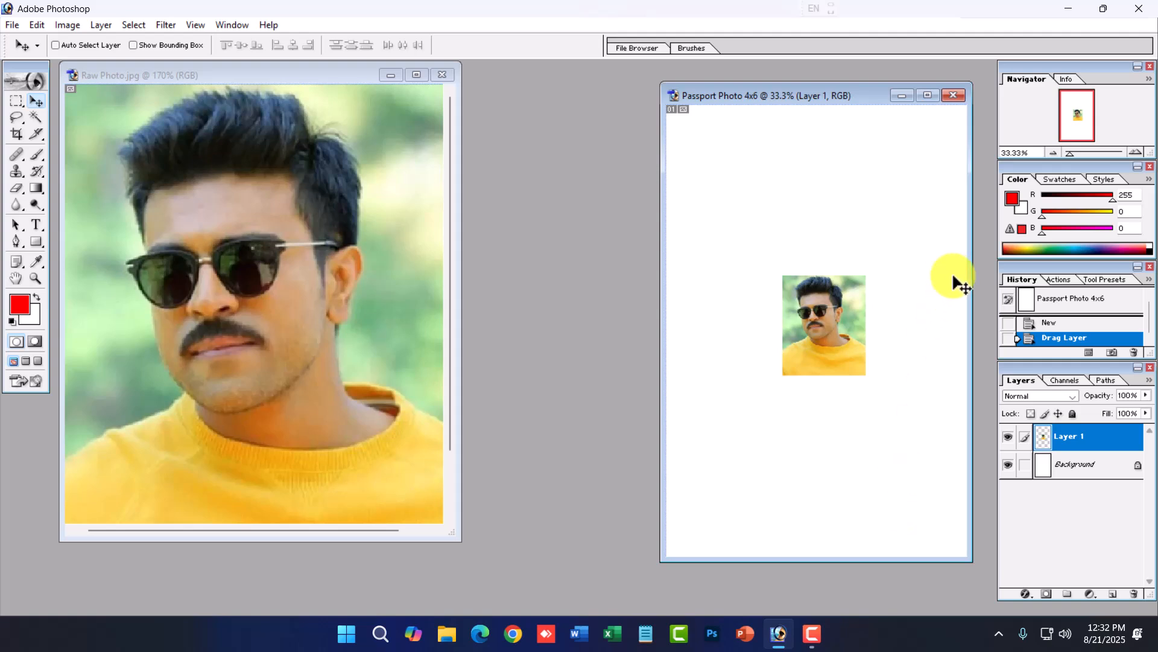
- Show rulers and add a horizontal and a vertical guide near the page's top and left edges
left_click(927, 95)
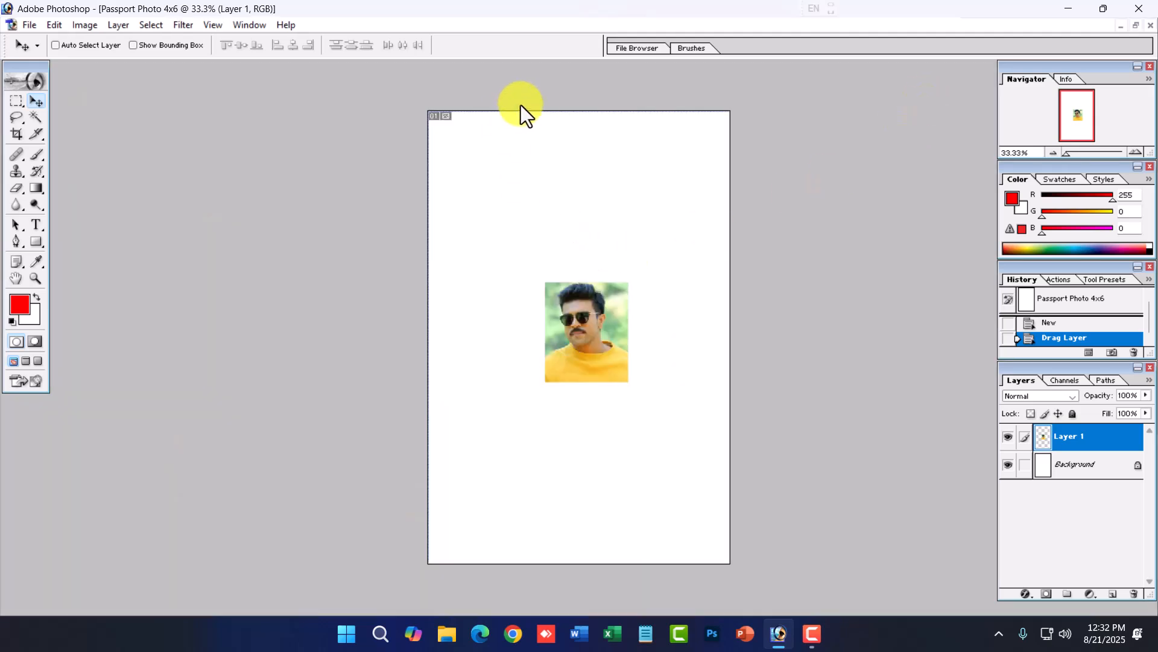
left_click(538, 94)
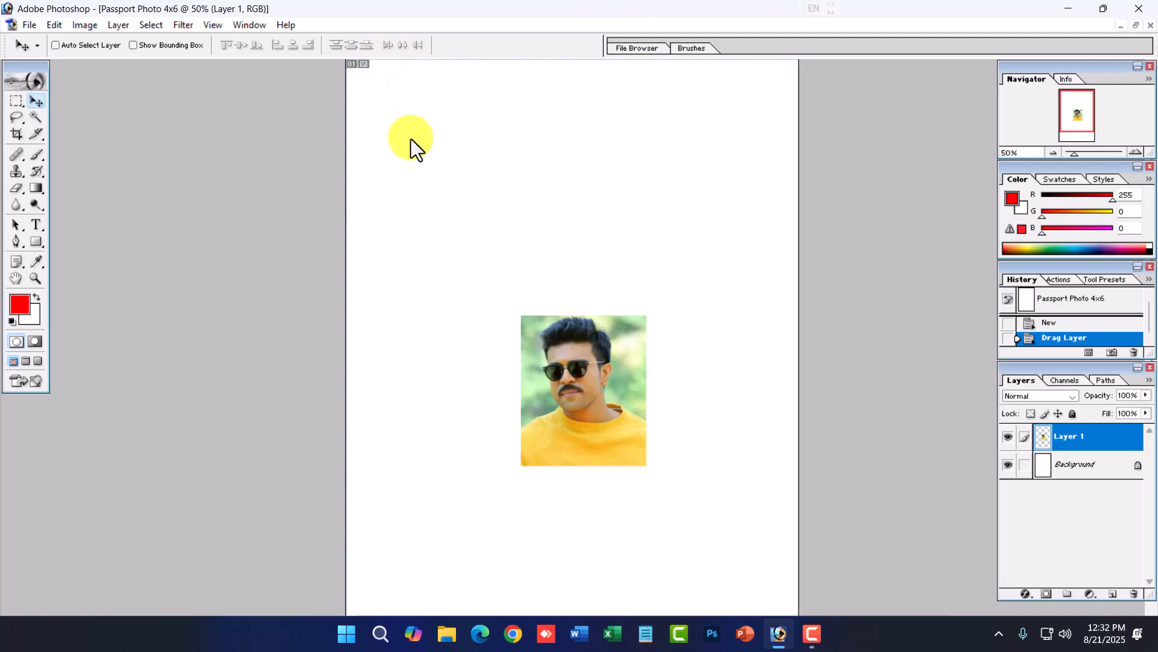
key("ctrl+r")
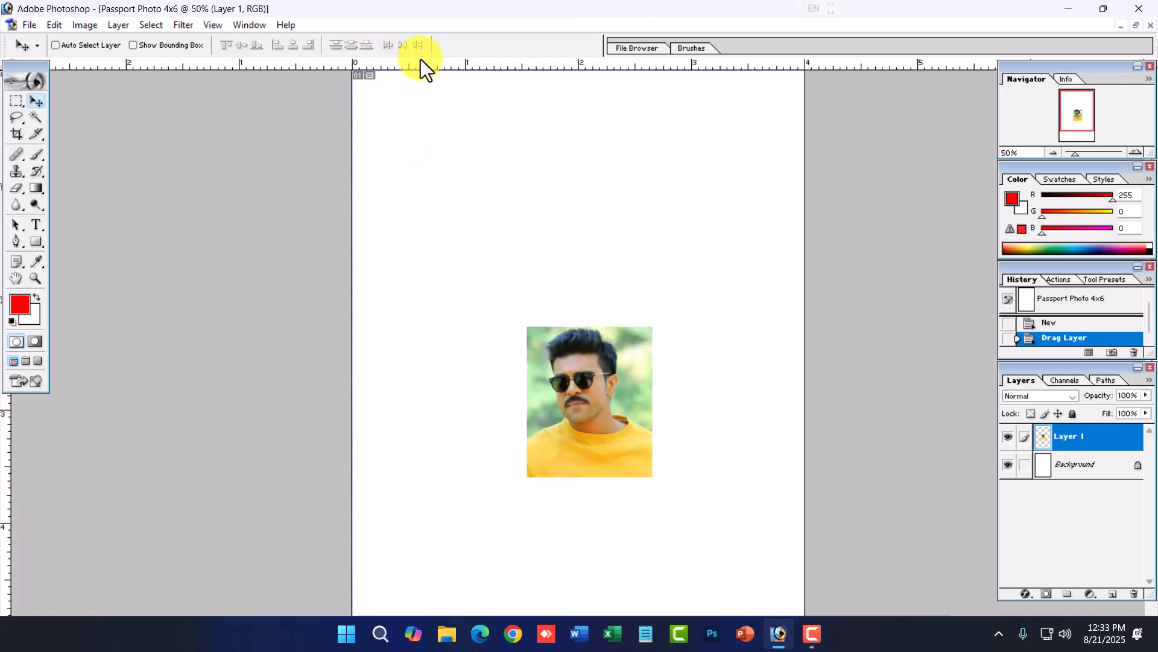
left_click(422, 83, "ctrl")
left_click_drag(422, 62, 419, 84)
left_click_drag(10, 447, 292, 445)
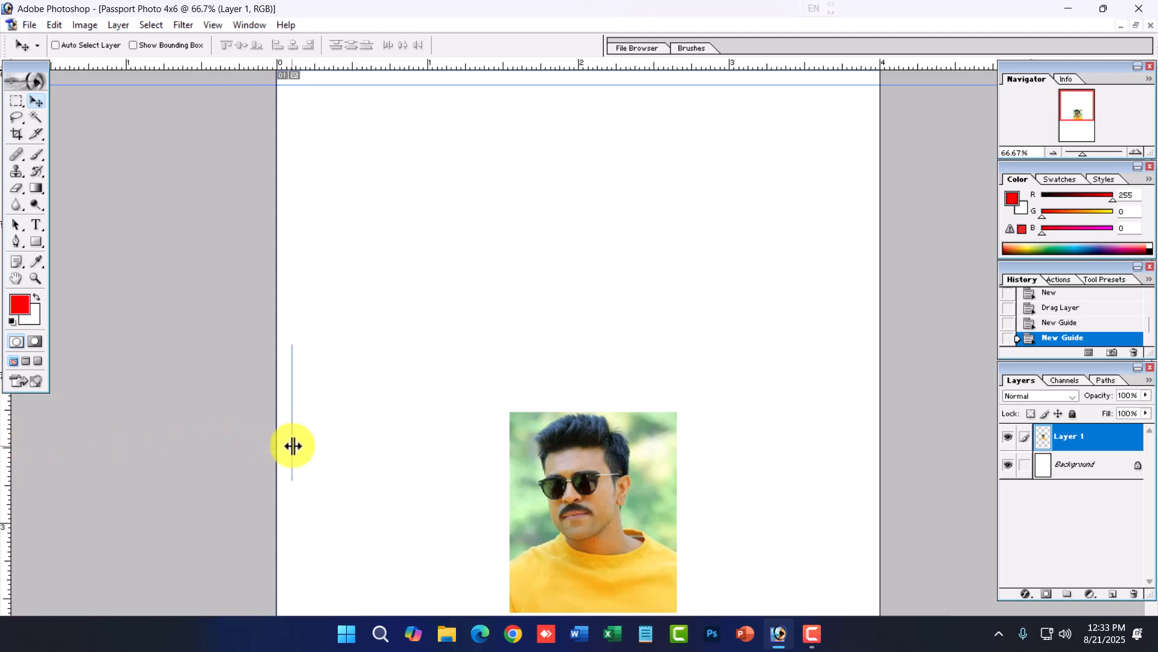
- Move the photo up toward the upper left of the page
left_click(396, 409, "ctrl+alt")
left_click_drag(563, 473, 453, 199)
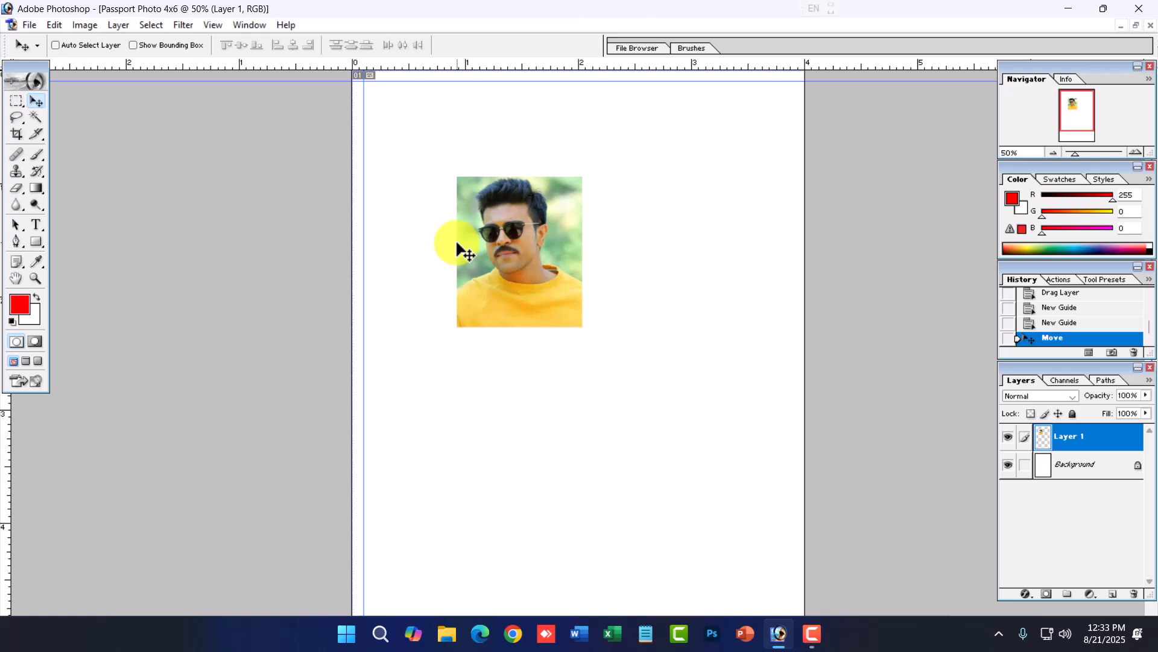
left_click_drag(538, 266, 501, 248)
- Apply a 3 px black stroke around the photo layer, then move the photo into the guides' top-left corner
left_click(47, 26)
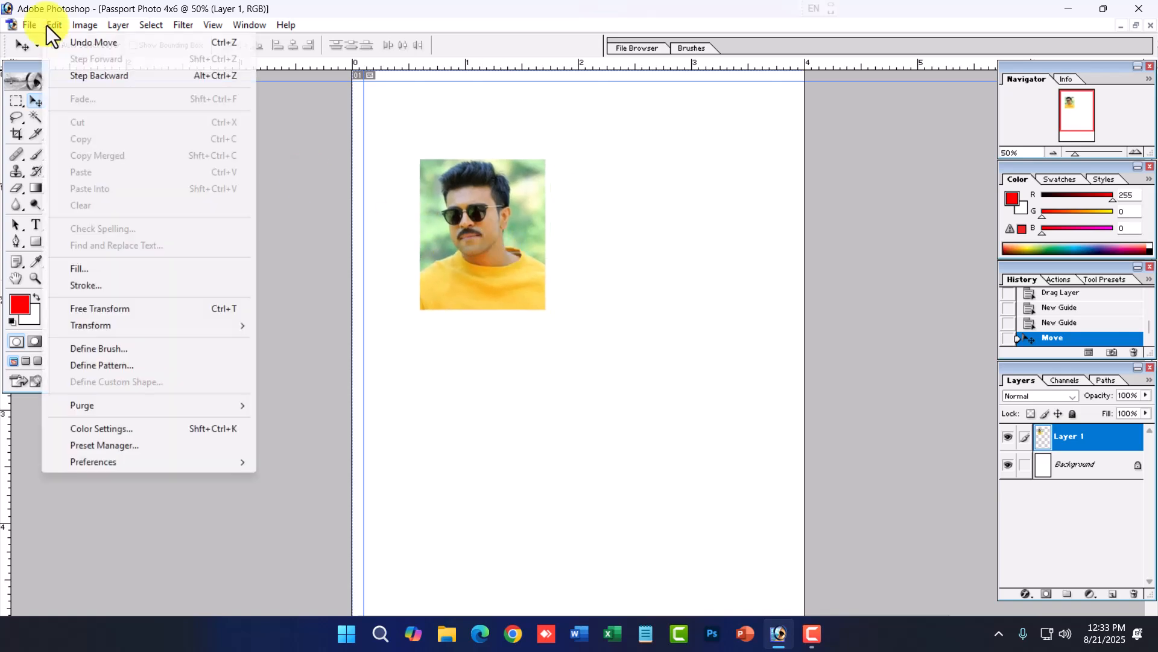
left_click(88, 291)
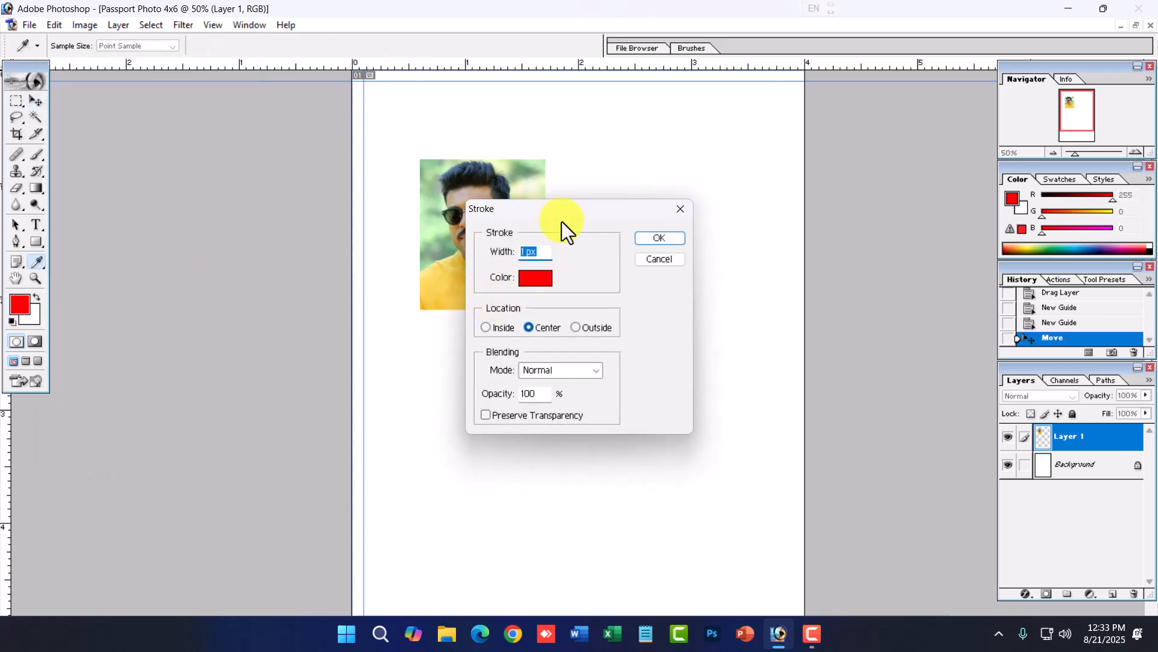
type("3")
left_click(537, 279)
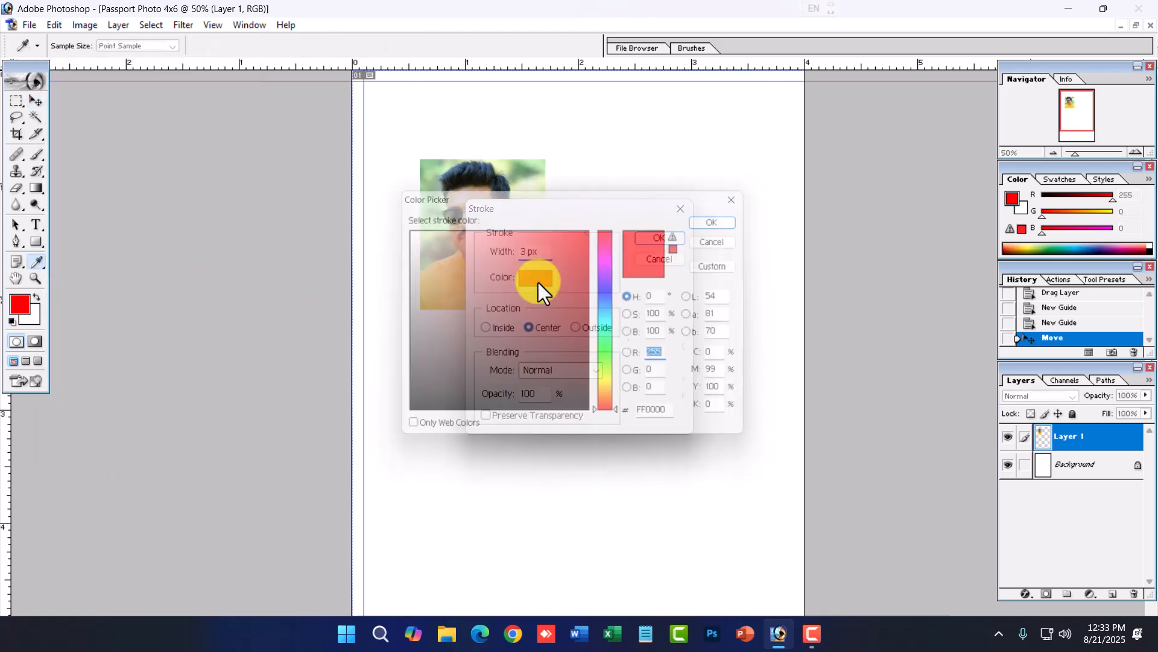
left_click(718, 223)
left_click(669, 237)
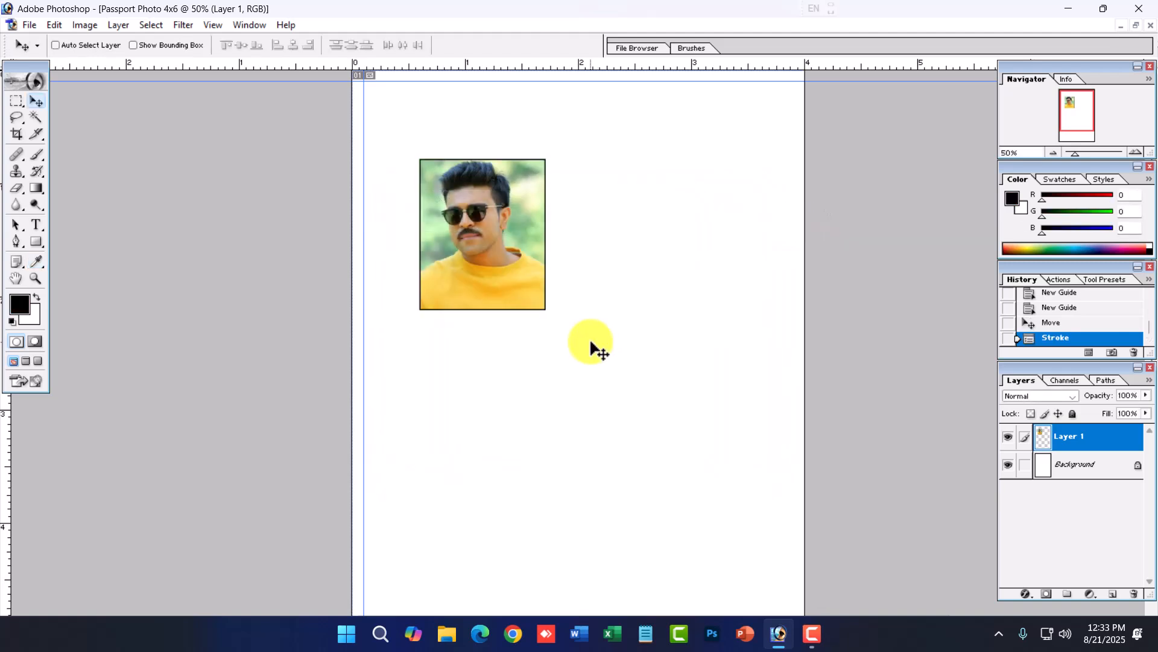
left_click_drag(496, 237, 448, 169)
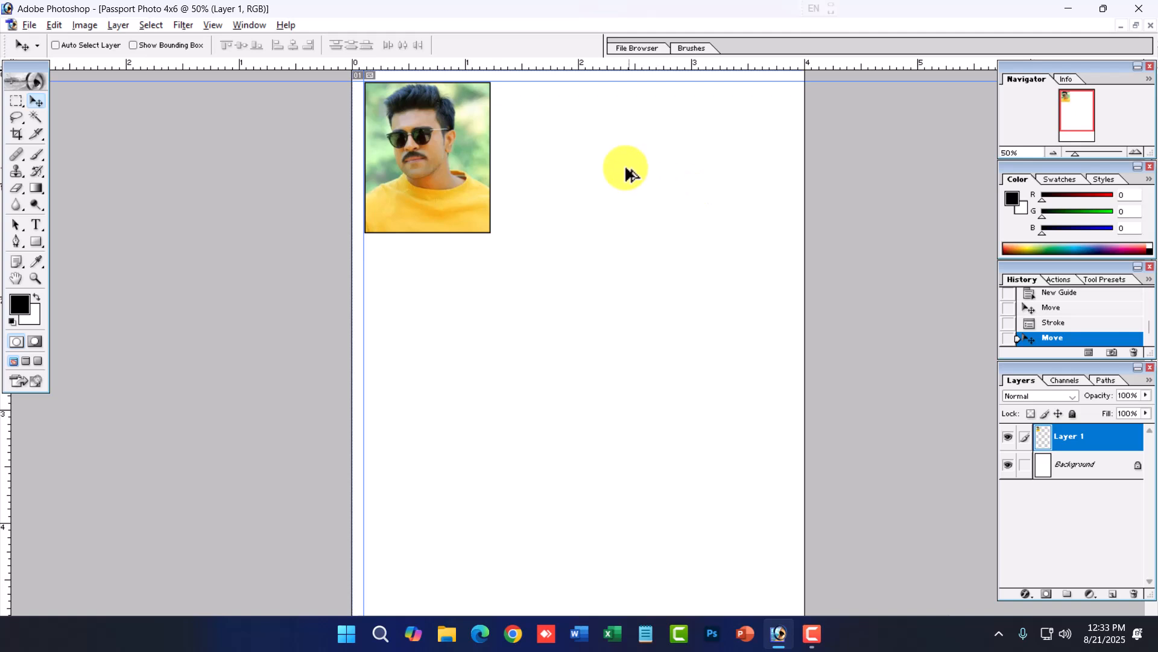
- Duplicate the bordered photo twice to the right, nudging the copies into an evenly spaced row of three
left_click_drag(458, 167, 681, 170)
key("Right")
key("Right")
key("Right")
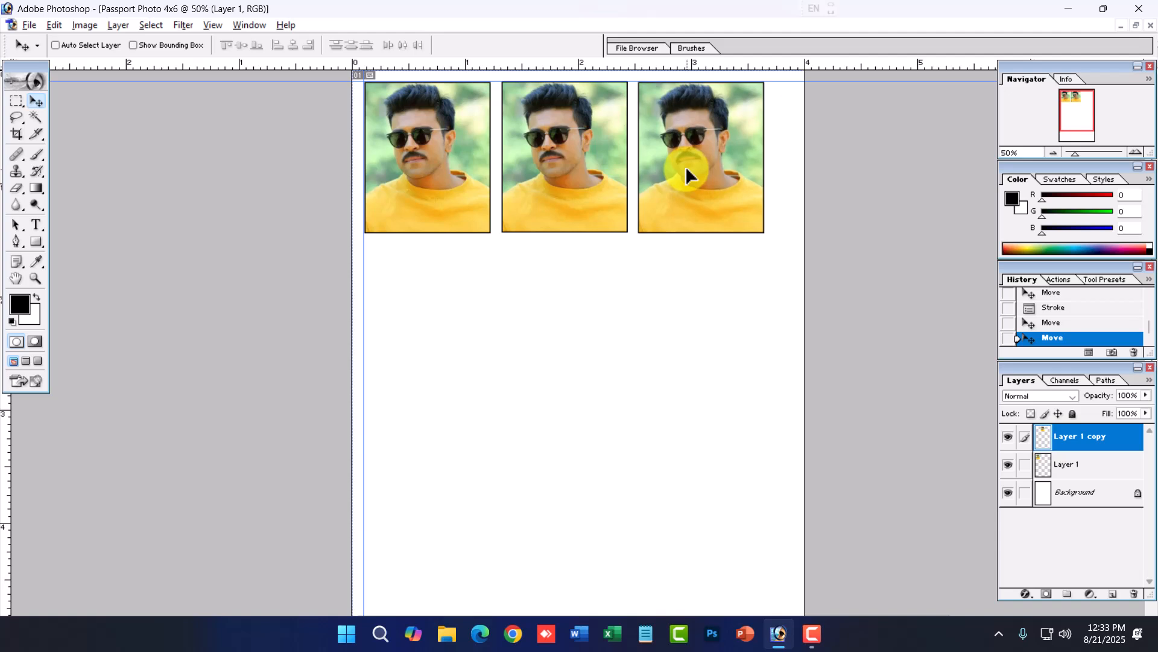
key("Right")
left_click_drag(688, 175, 687, 174, "alt")
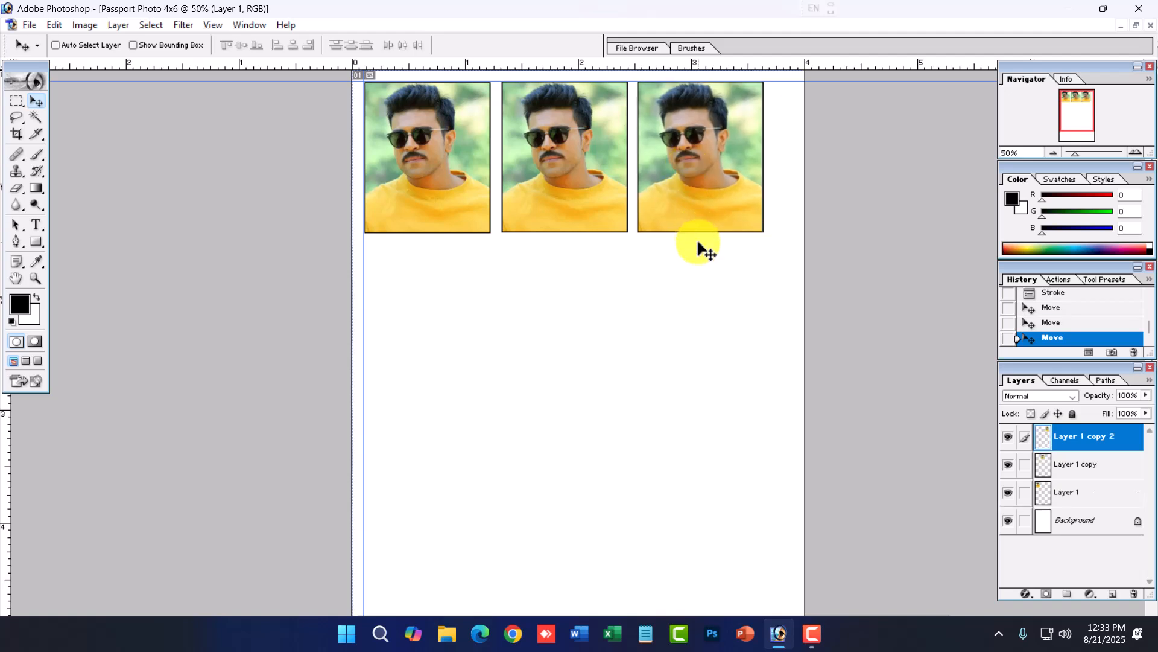
key("Right")
key("Right")
key("Right")
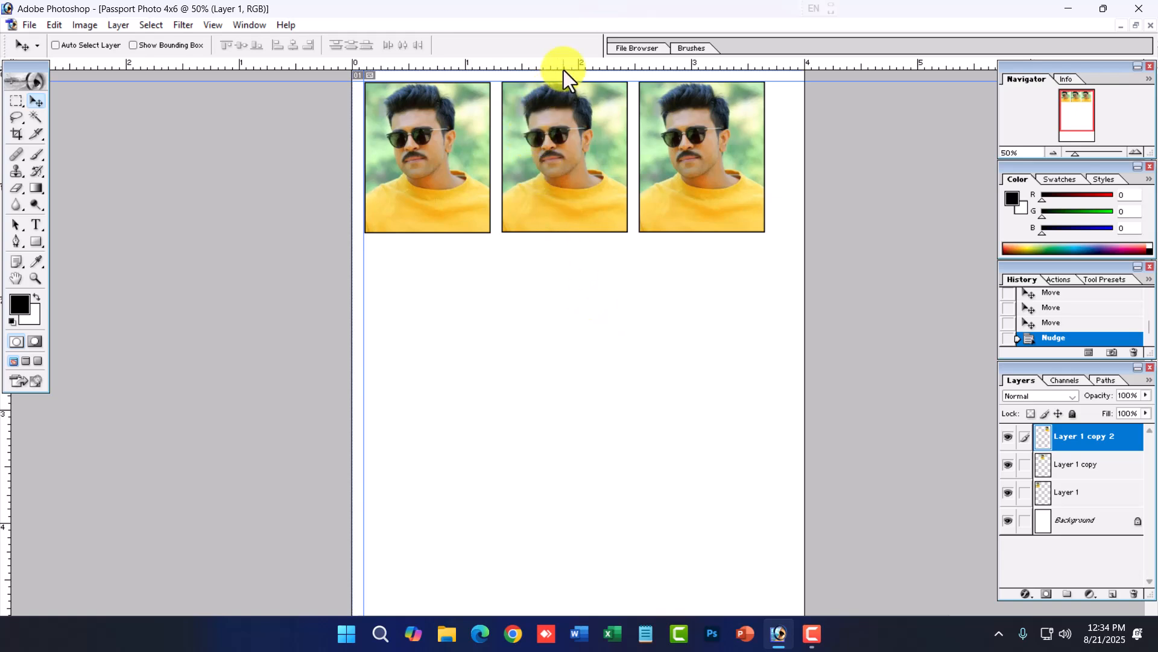
- Add two horizontal guides just below the row of photos
left_click_drag(564, 70, 573, 232)
left_click_drag(574, 70, 553, 240)
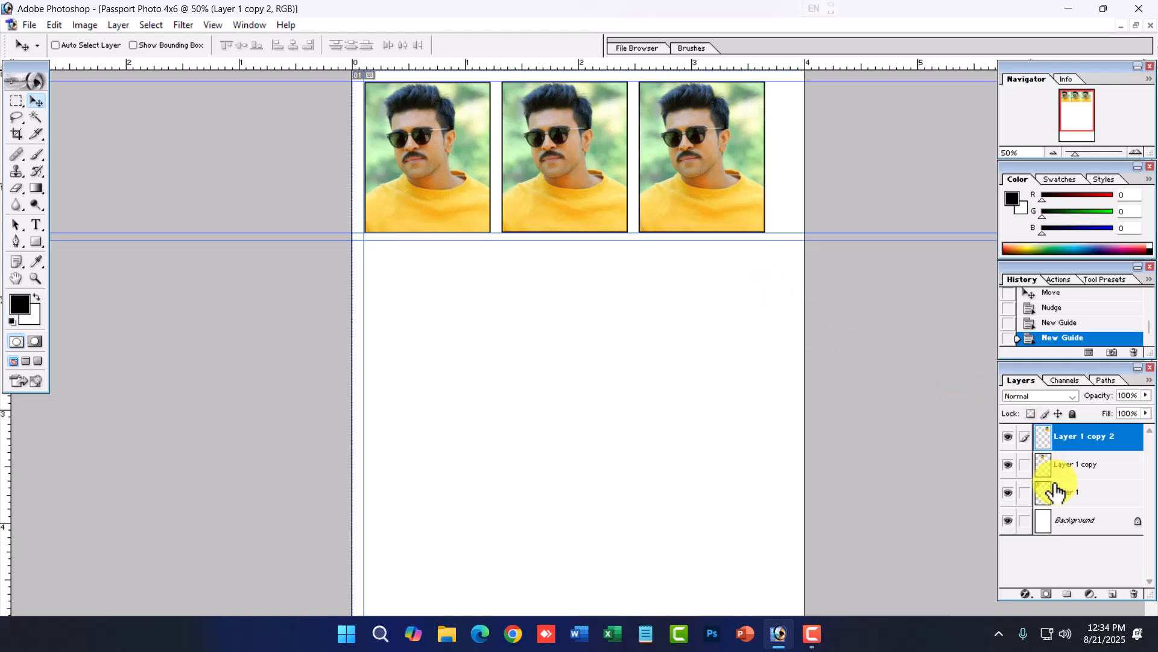
- Merge the three photo layers into a single layer
left_click_drag(1033, 371, 858, 200)
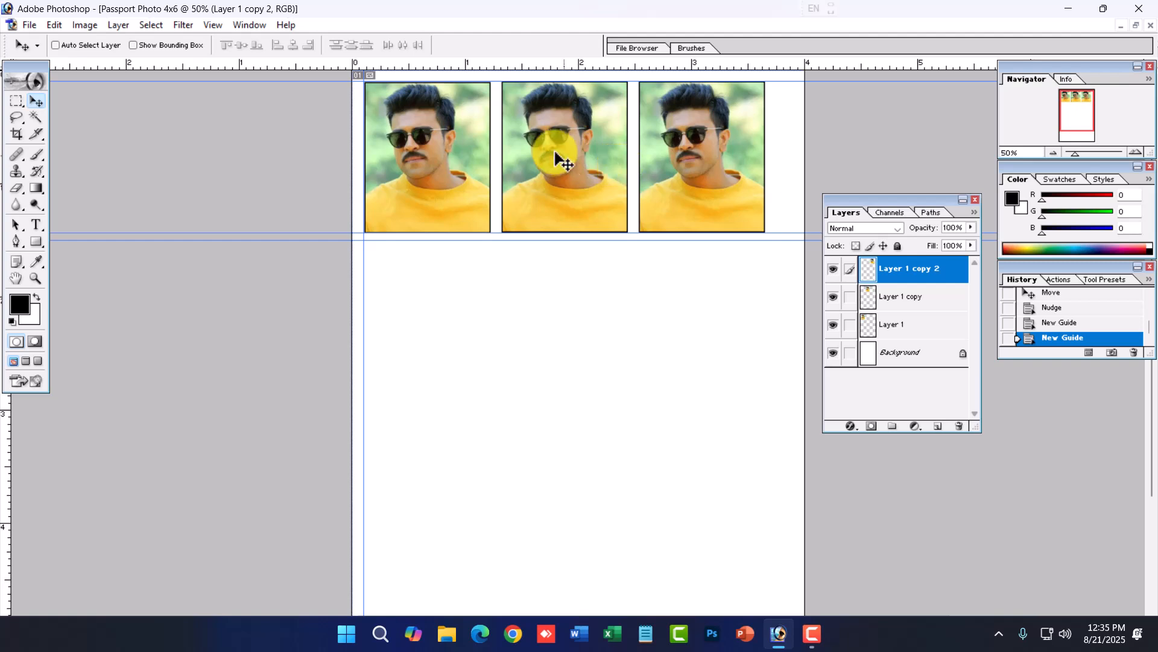
left_click(118, 26)
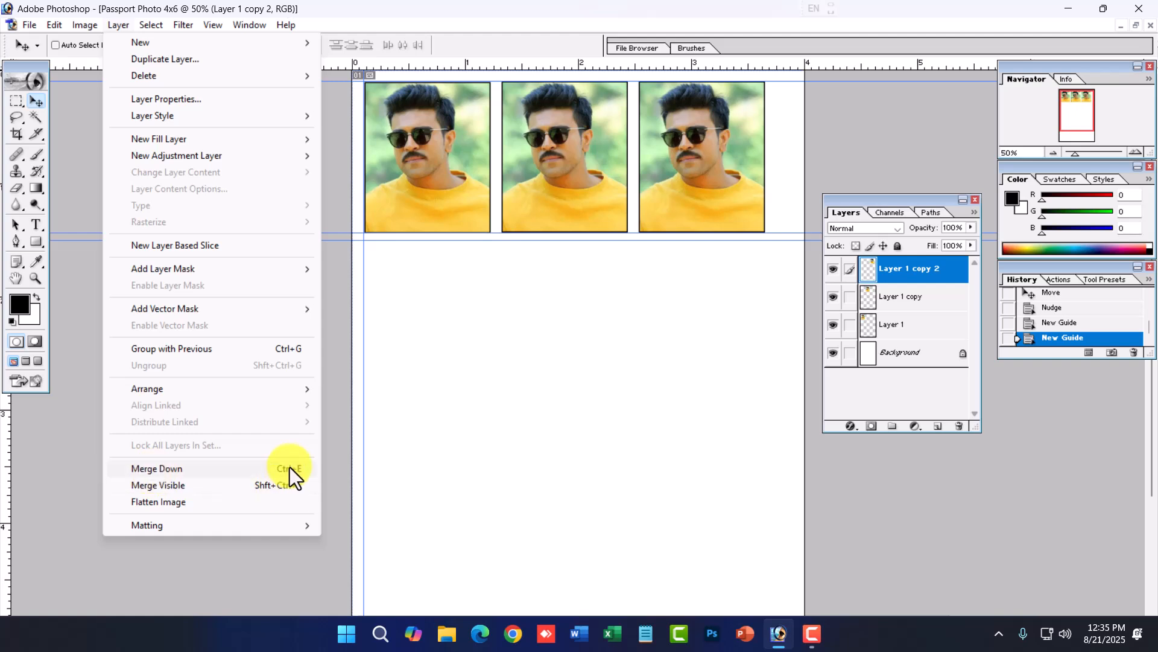
left_click(925, 277)
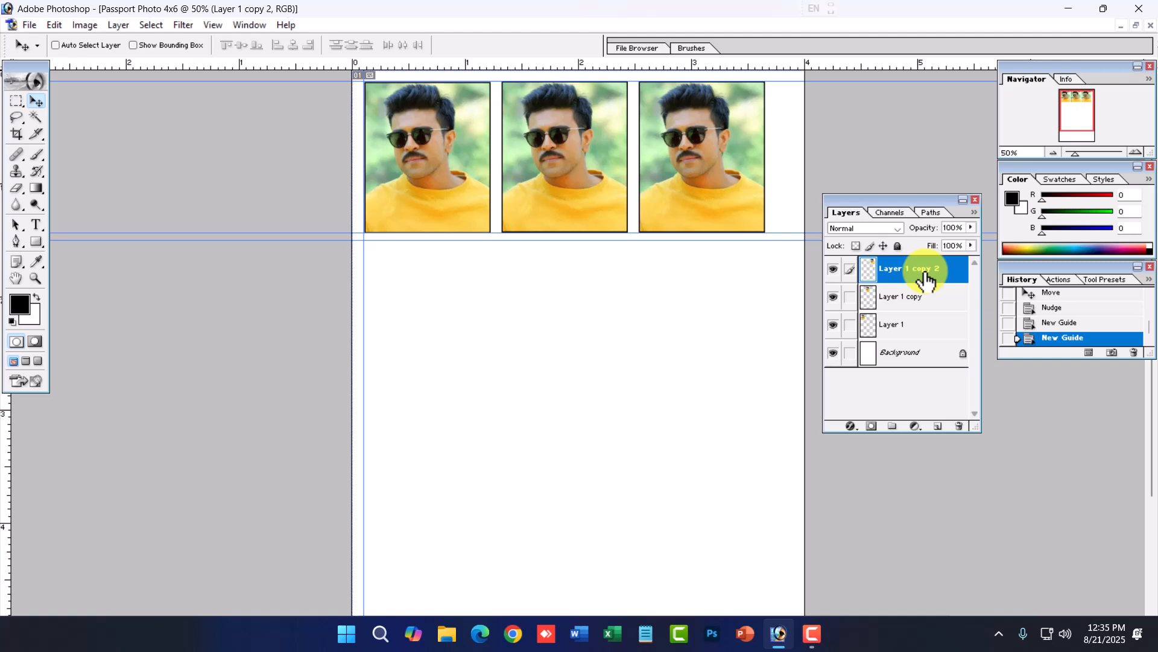
key("ctrl+e")
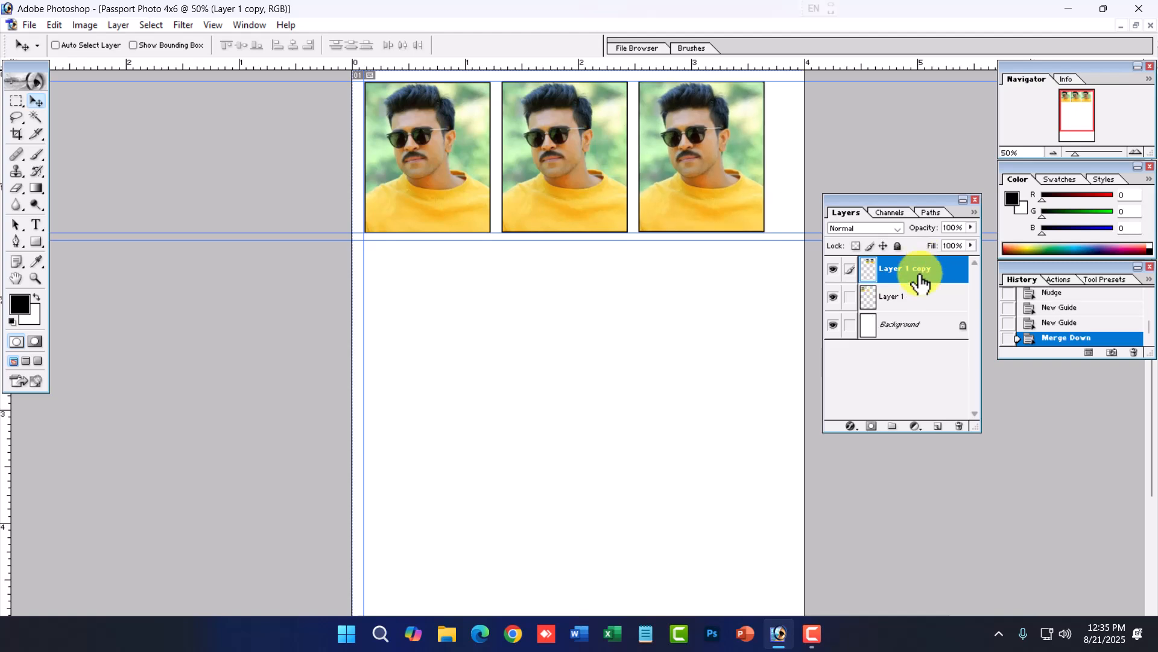
key("ctrl+e")
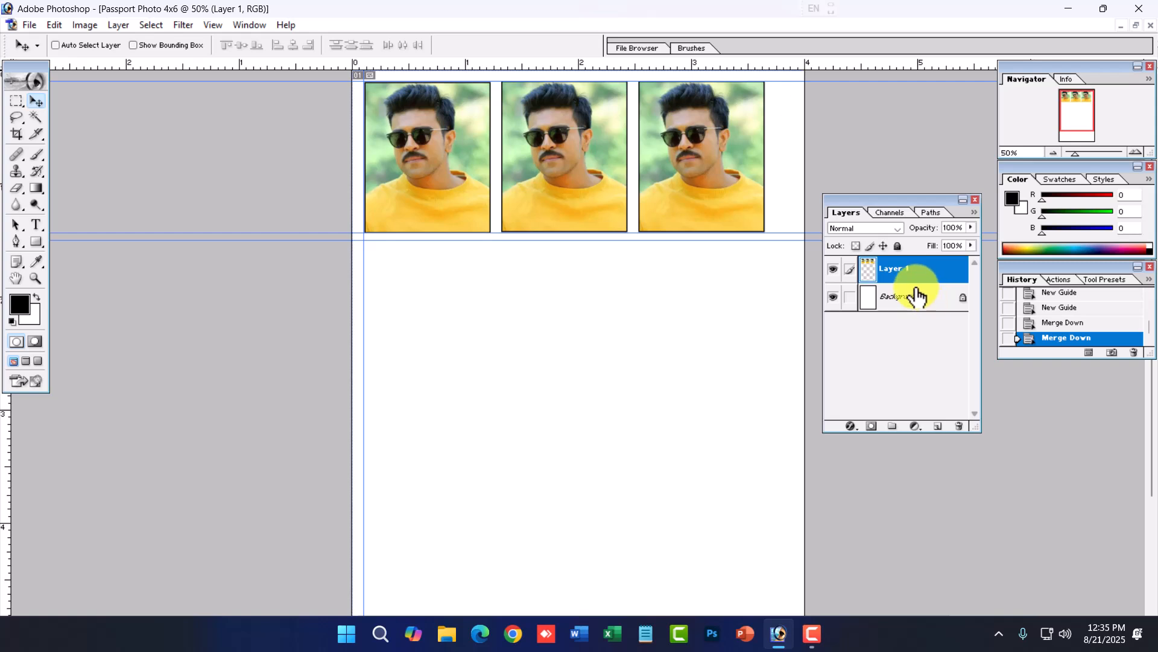
- Duplicate the row of photos below the guides to make a second row and merge the two rows
left_click_drag(553, 191, 527, 332)
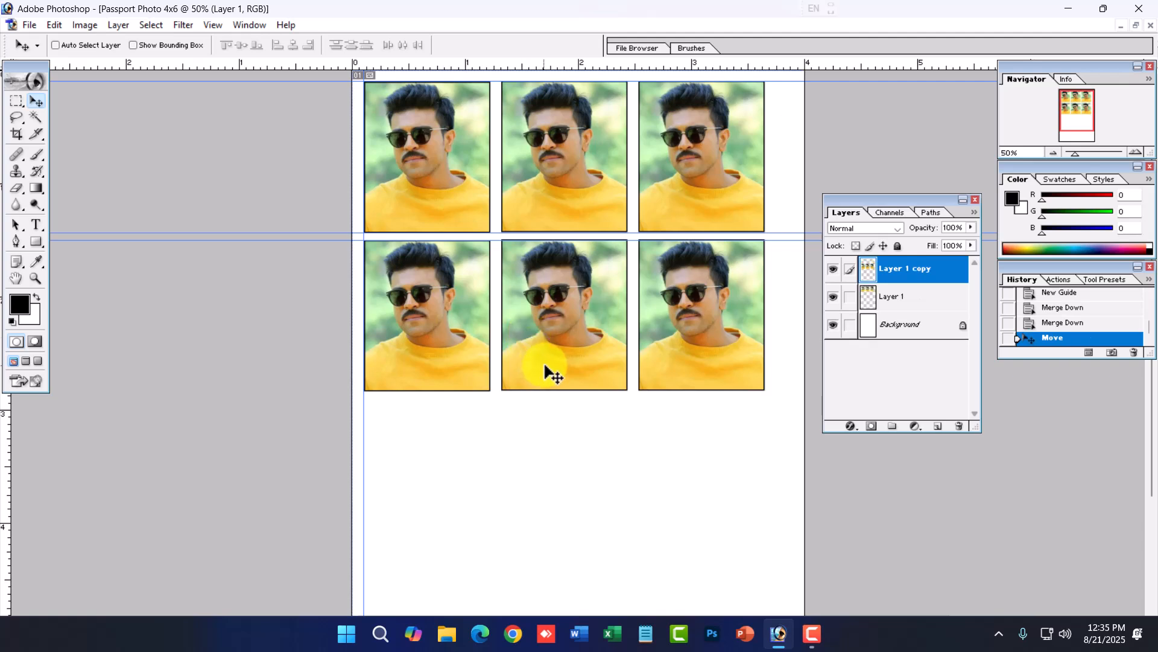
left_click(481, 329, "alt")
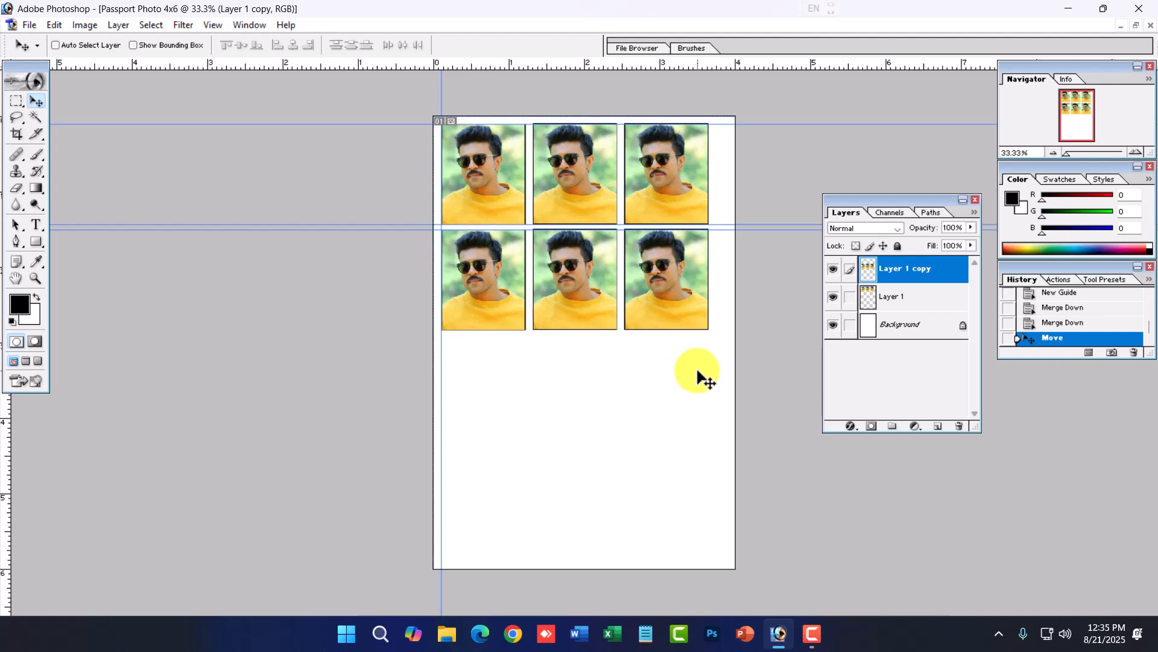
key("ctrl+e")
- Duplicate the two rows downward to make four rows of three photos and merge them into one layer
left_click_drag(564, 261, 560, 469, "alt")
key("Right")
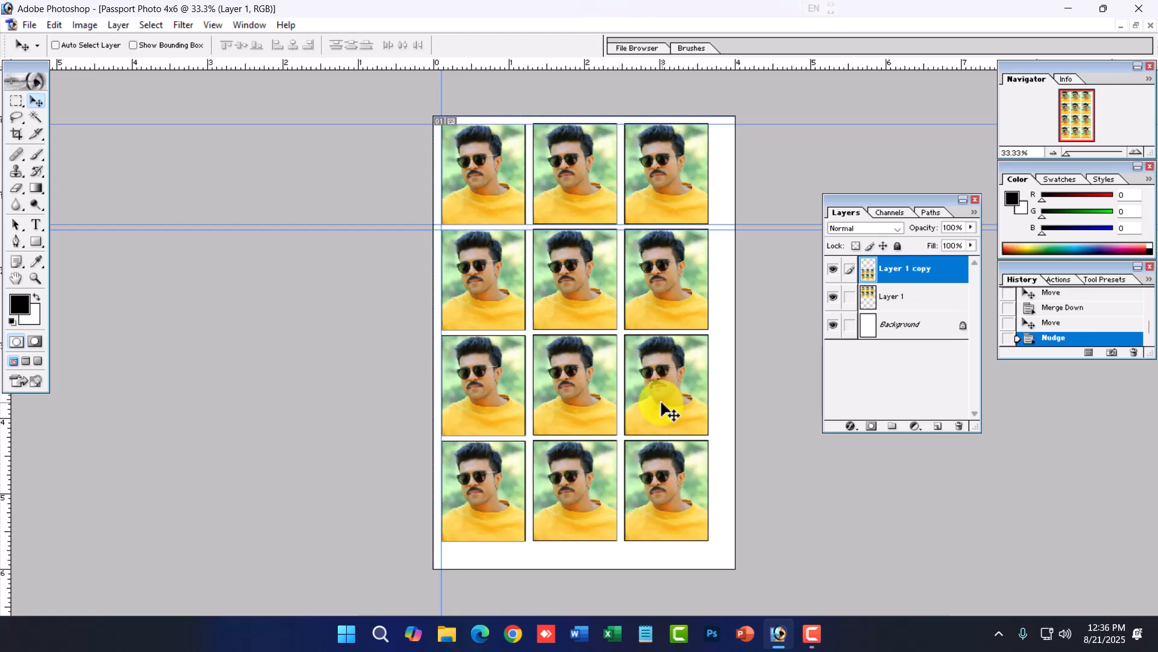
key("ctrl+e")
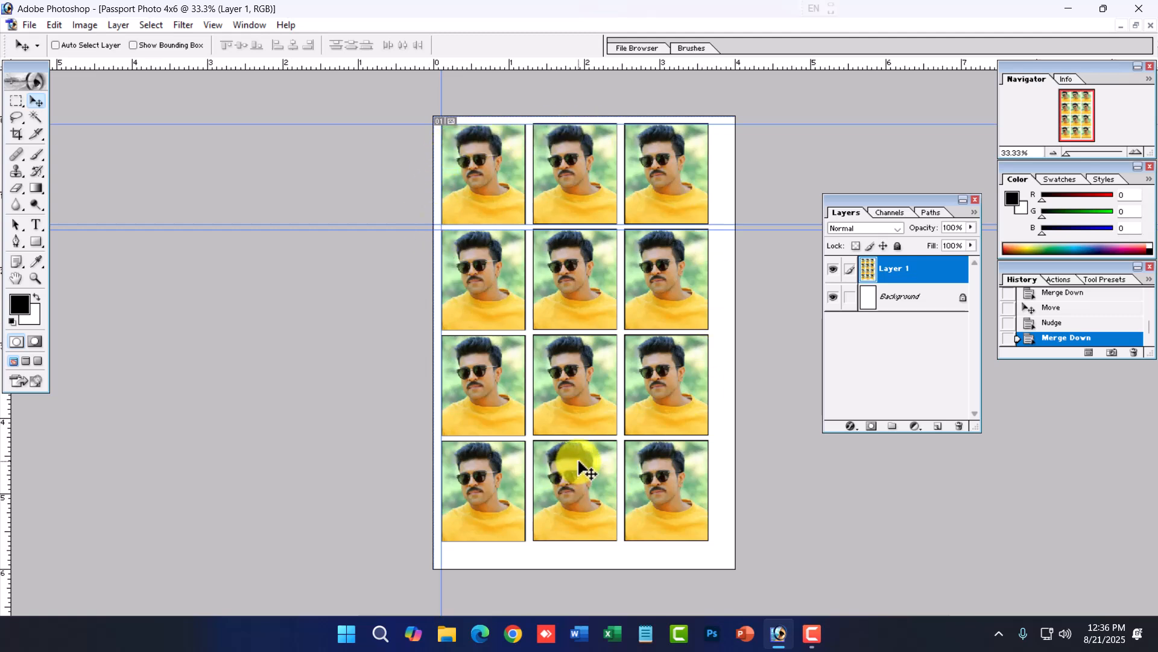
- Scale the photo grid to about 105% with Free Transform so it fills the page
key("ctrl+t")
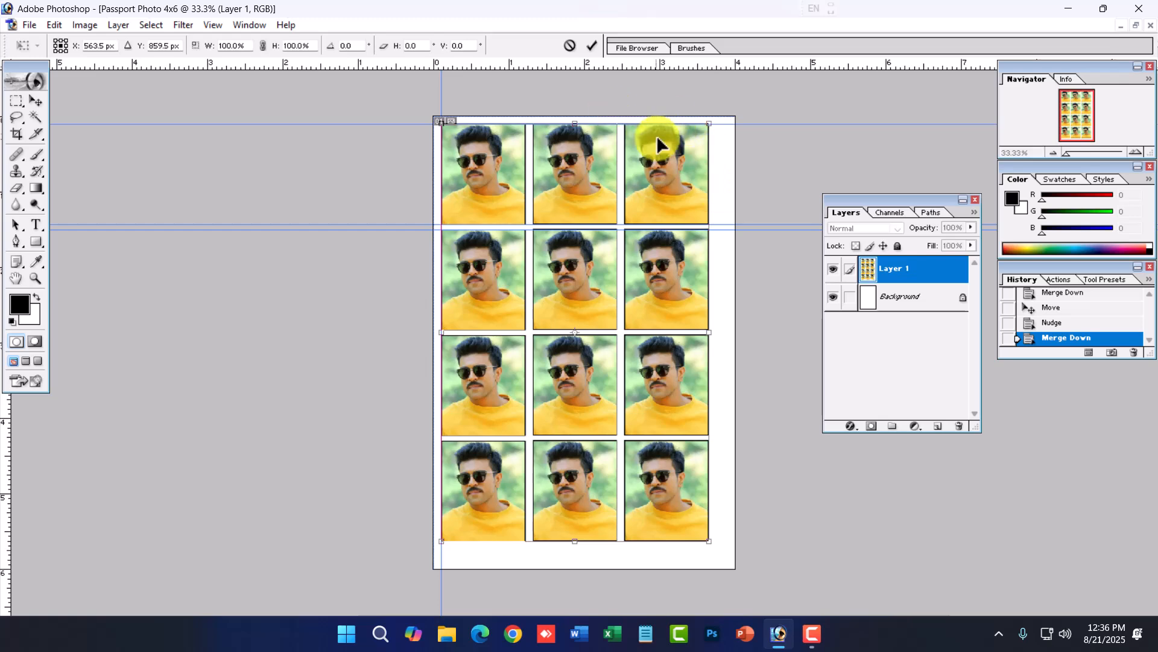
left_click_drag(709, 541, 723, 563)
key("Right")
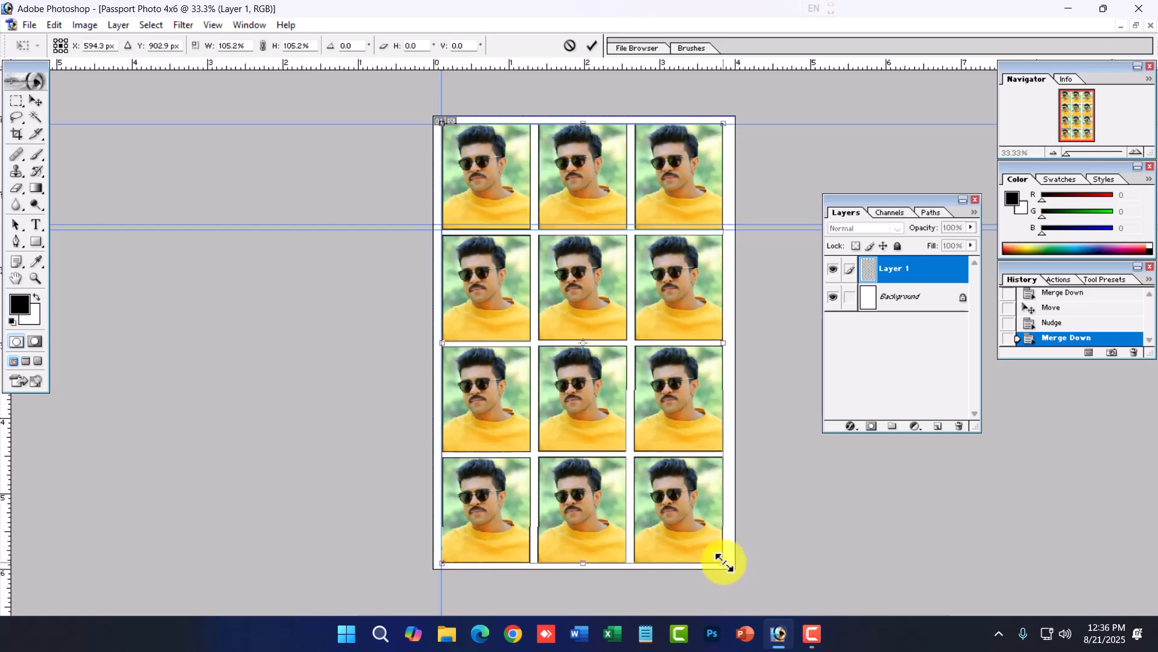
key("Return")
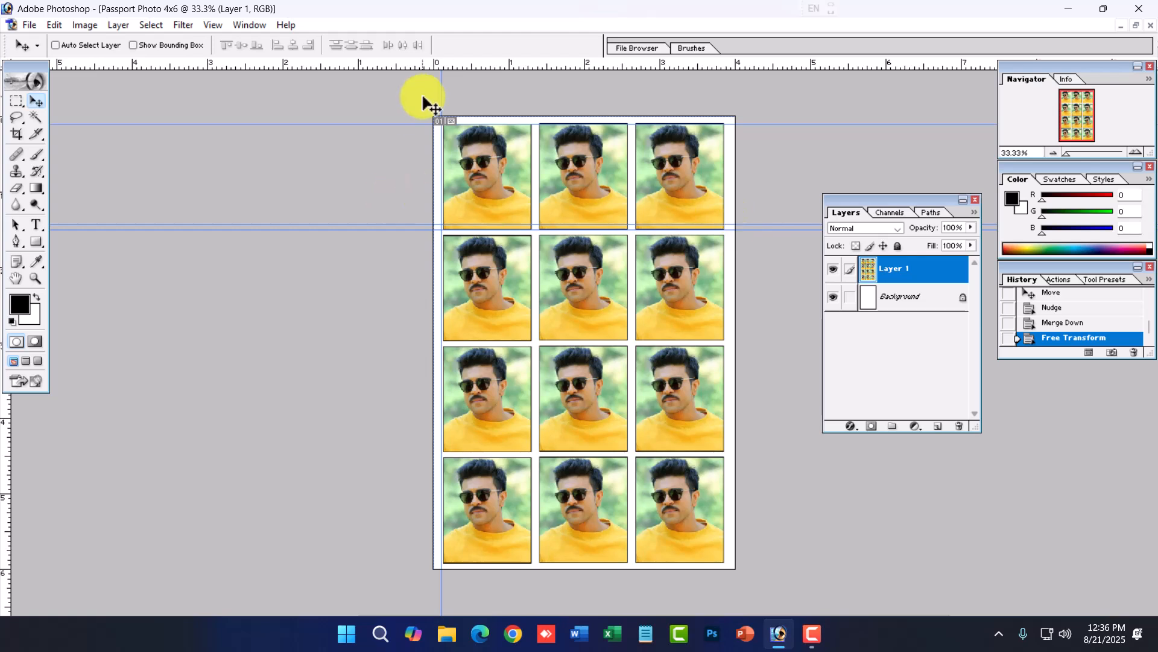
- Hide the guides on the print sheet
left_click(213, 25)
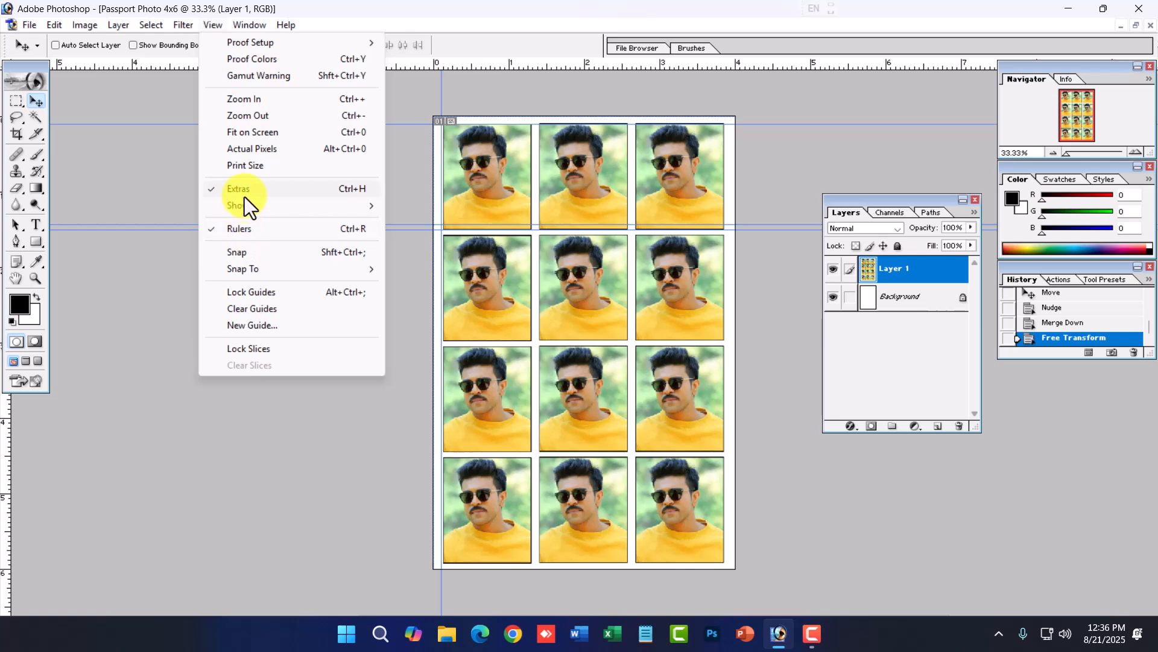
mouse_move(257, 212)
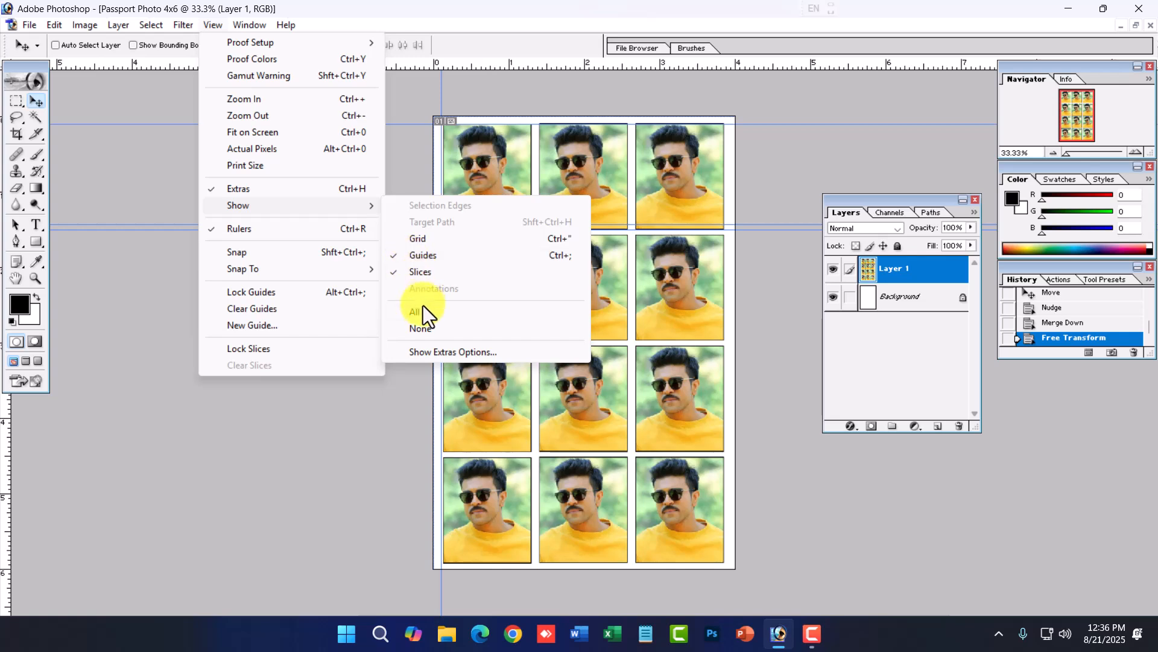
left_click(425, 256)
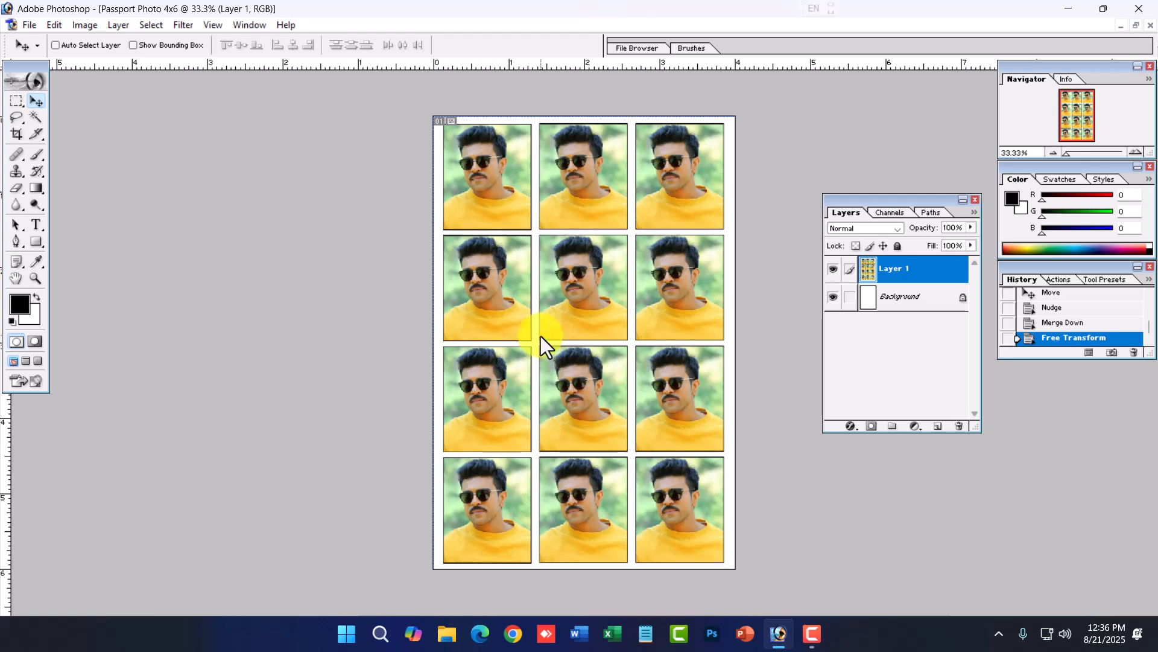
left_click(646, 279, "ctrl")
left_click(606, 295, "ctrl+alt")
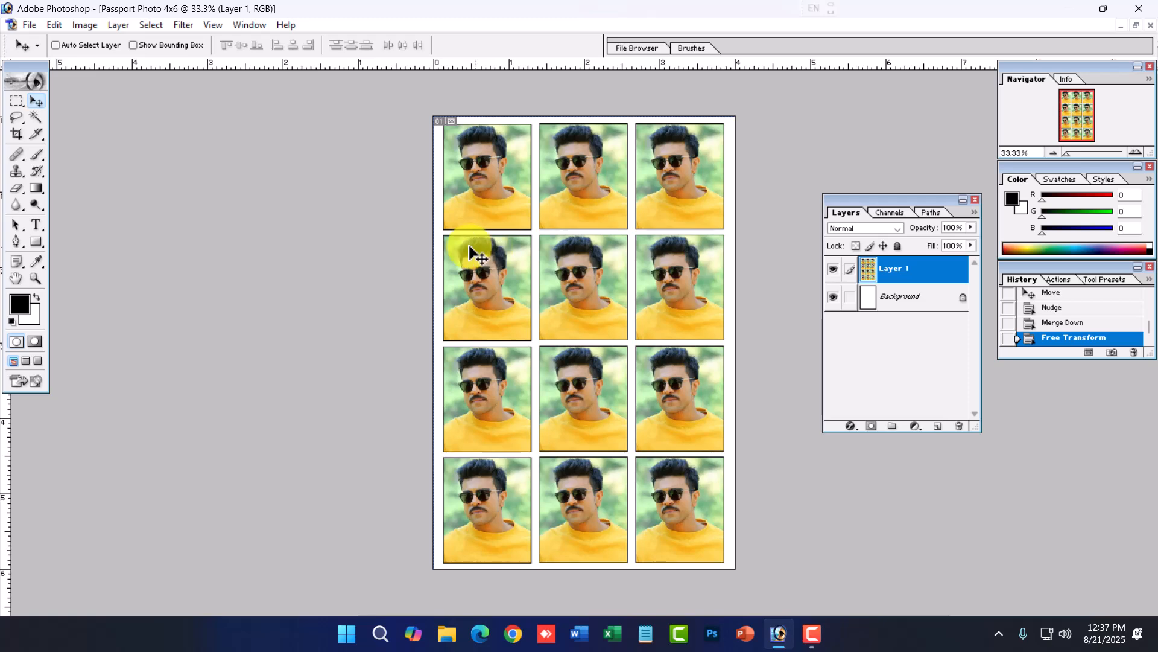
- Save a copy of the sheet as JPEG named Passport Photo 4x6 copy.jpg with quality 12
left_click(27, 27)
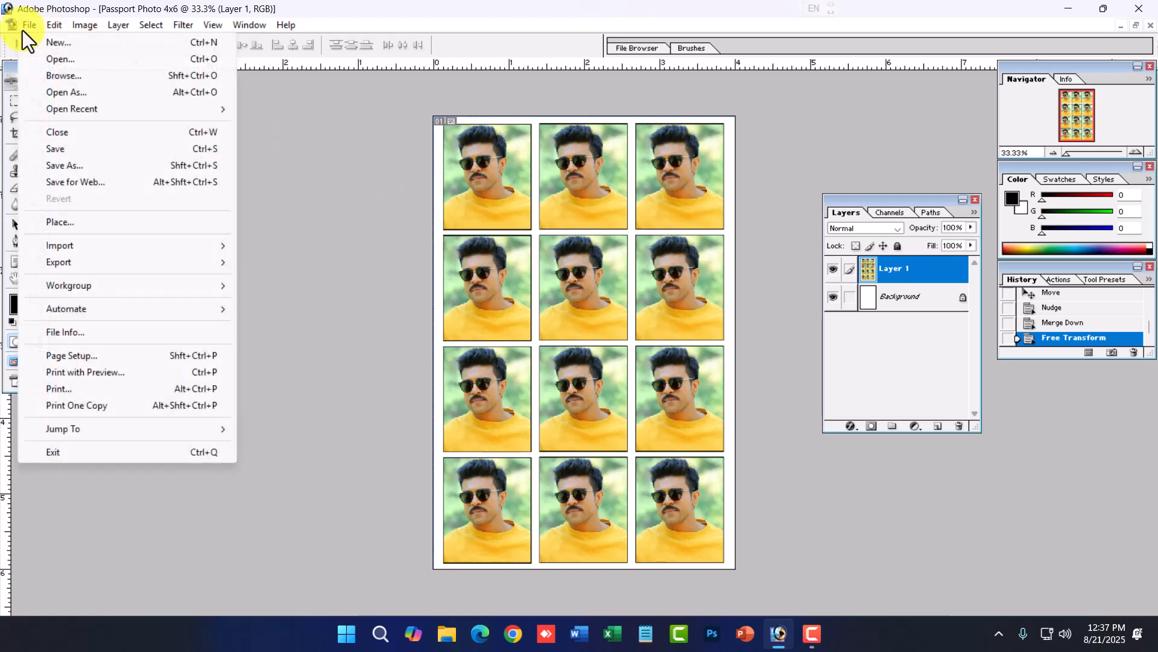
left_click(75, 165)
left_click(584, 295)
left_click(543, 316)
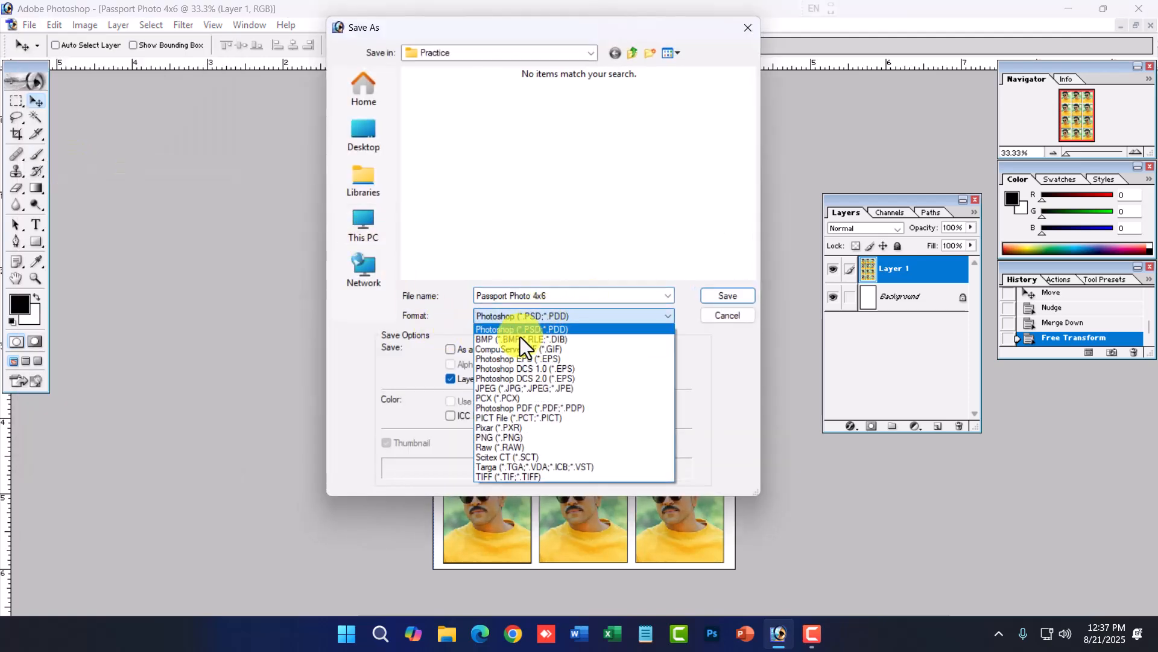
left_click(511, 386)
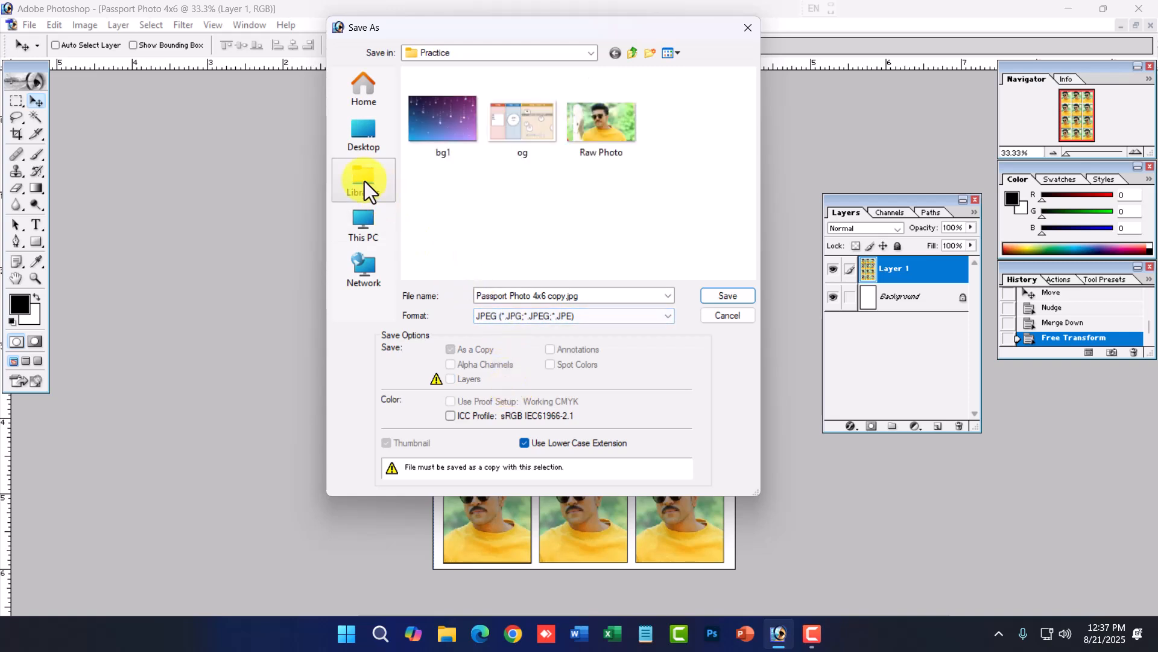
left_click(744, 292)
type("12")
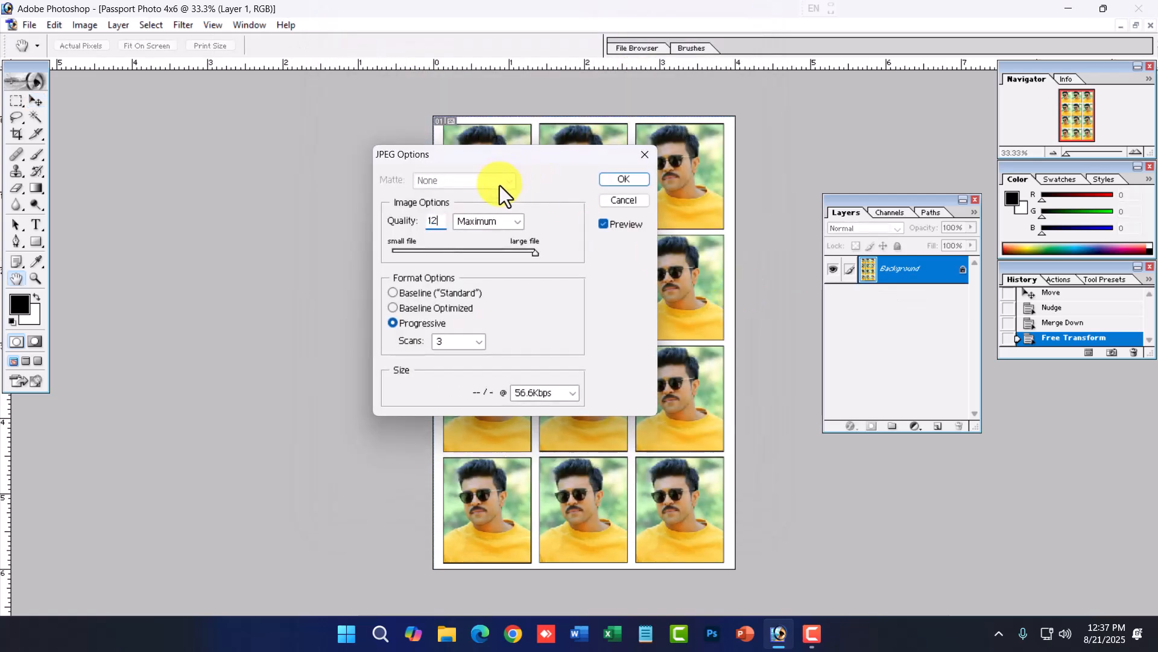
left_click(632, 181)
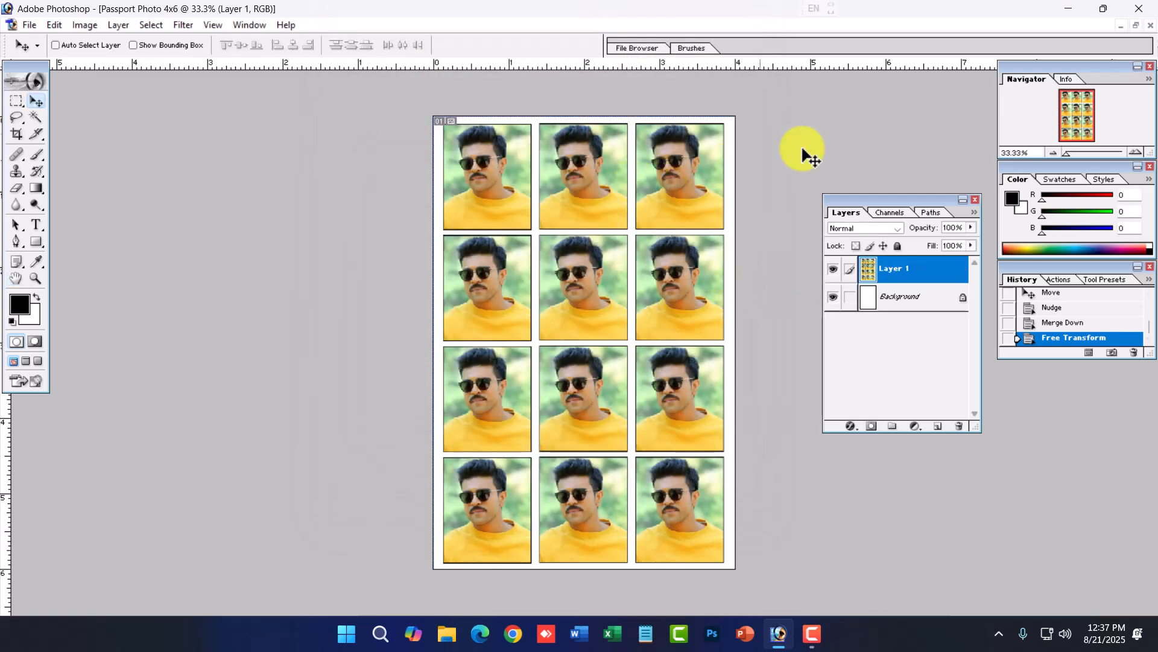
- Close the print sheet document without saving changes
left_click(1150, 26)
left_click(535, 243)
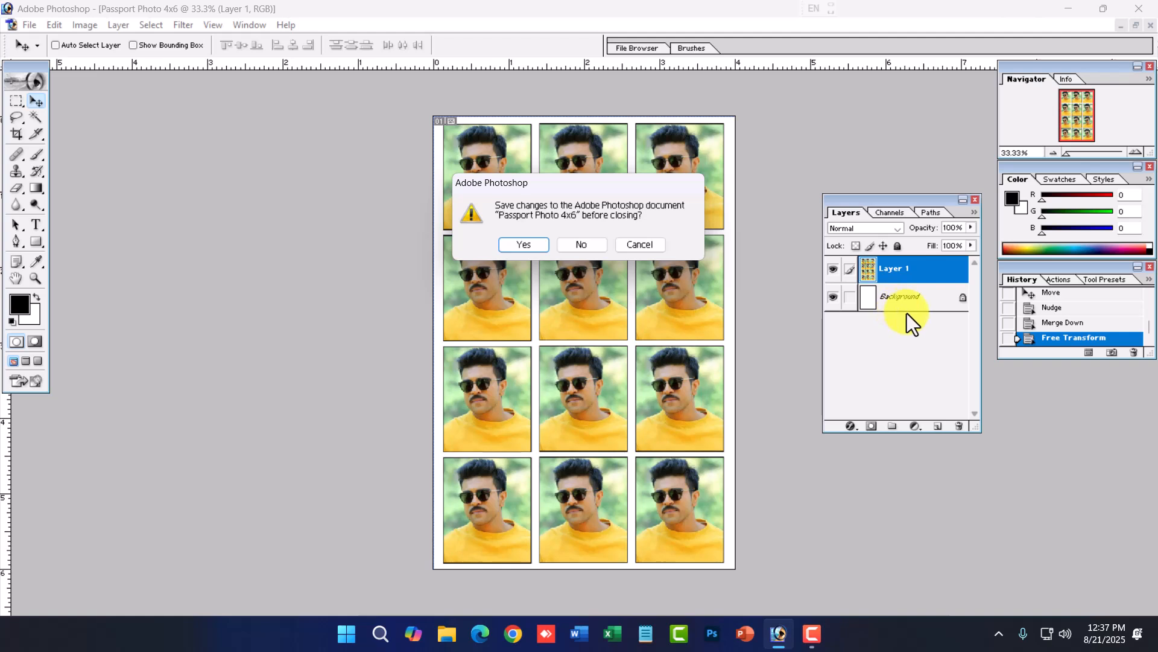
left_click(585, 247)
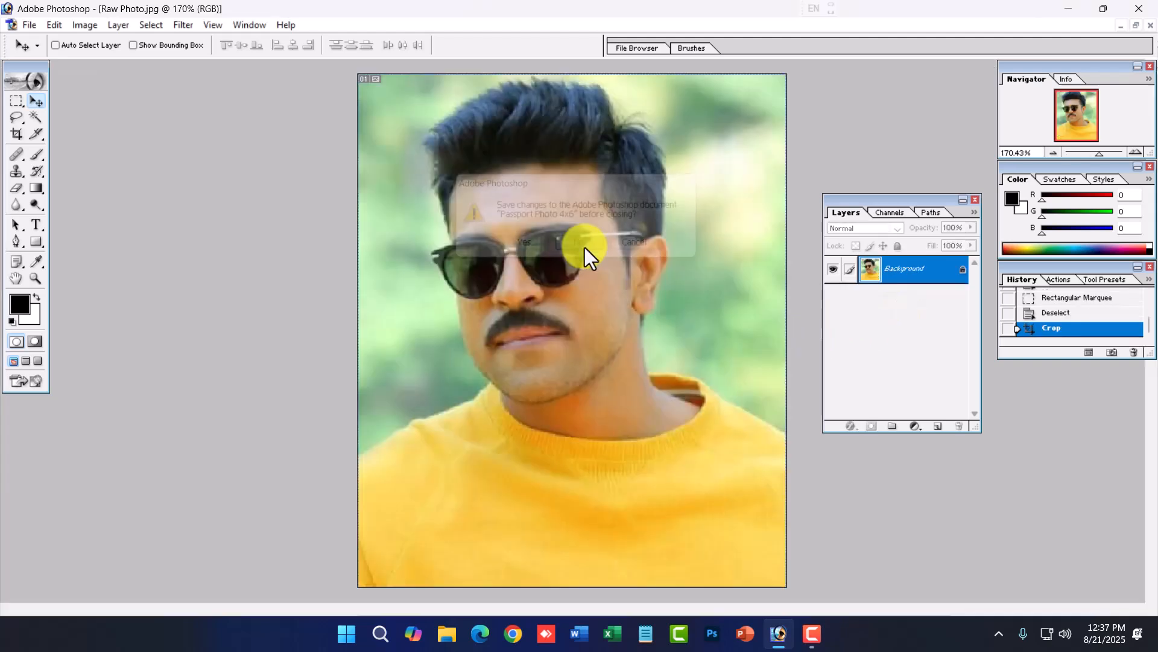
- Undo the earlier crop on the raw photo to restore the full image
left_click(17, 134)
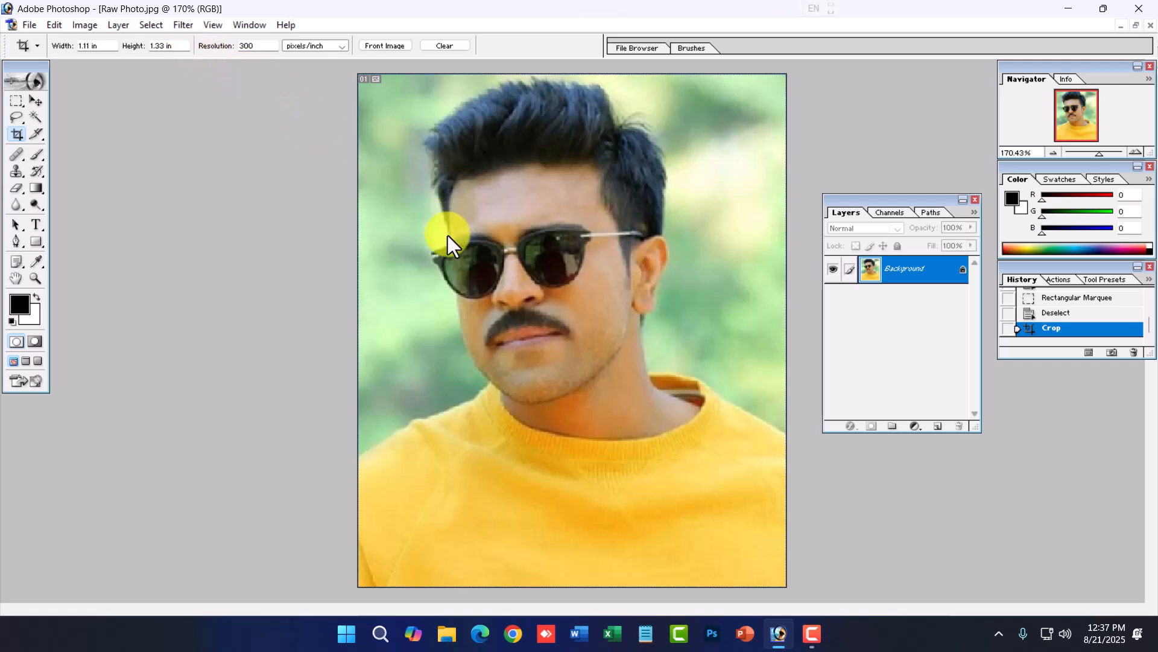
key("ctrl+z")
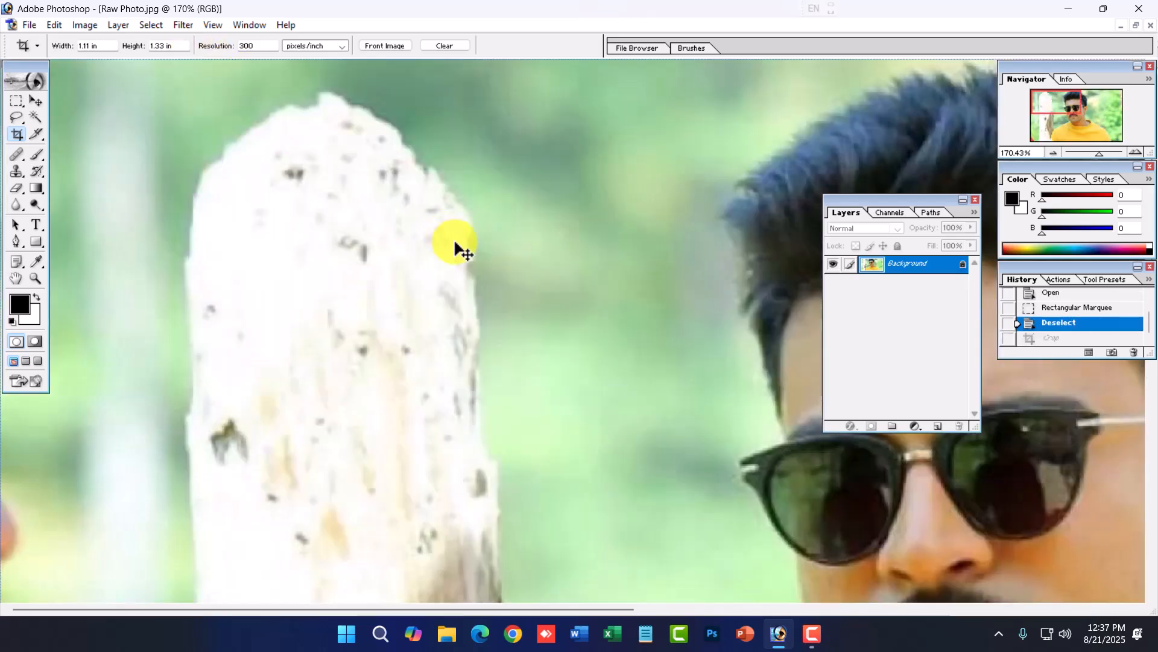
key("ctrl+0")
key("ctrl+minus")
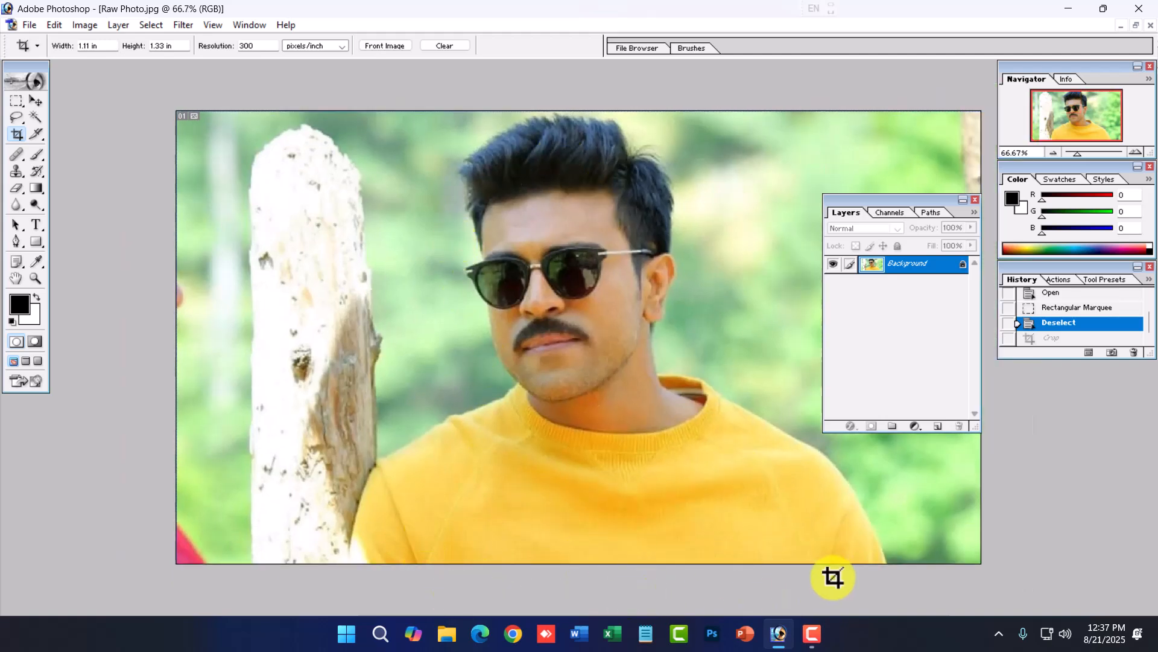
left_click(628, 522, "alt")
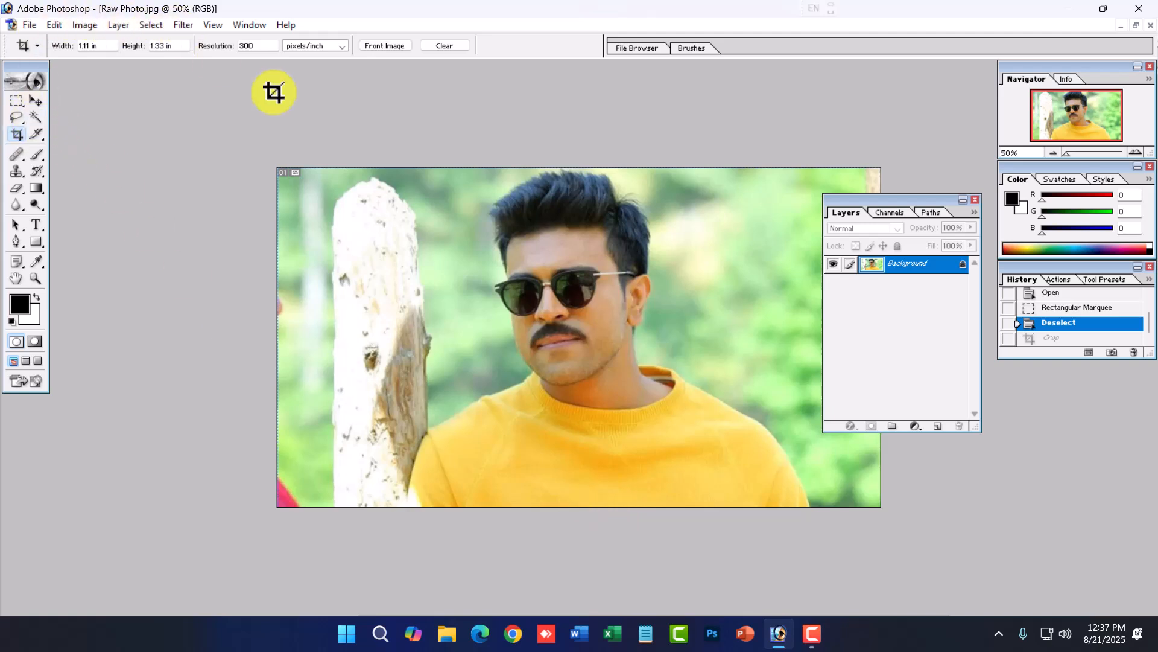
- Crop the raw photo with the 1.11 x 1.33 inch crop, extending the frame below the image to leave a blank strip
mouse_move(441, 168)
left_mouse_down()
mouse_move(729, 621)
mouse_move(728, 597)
left_mouse_up()
left_click_drag(729, 501, 773, 567)
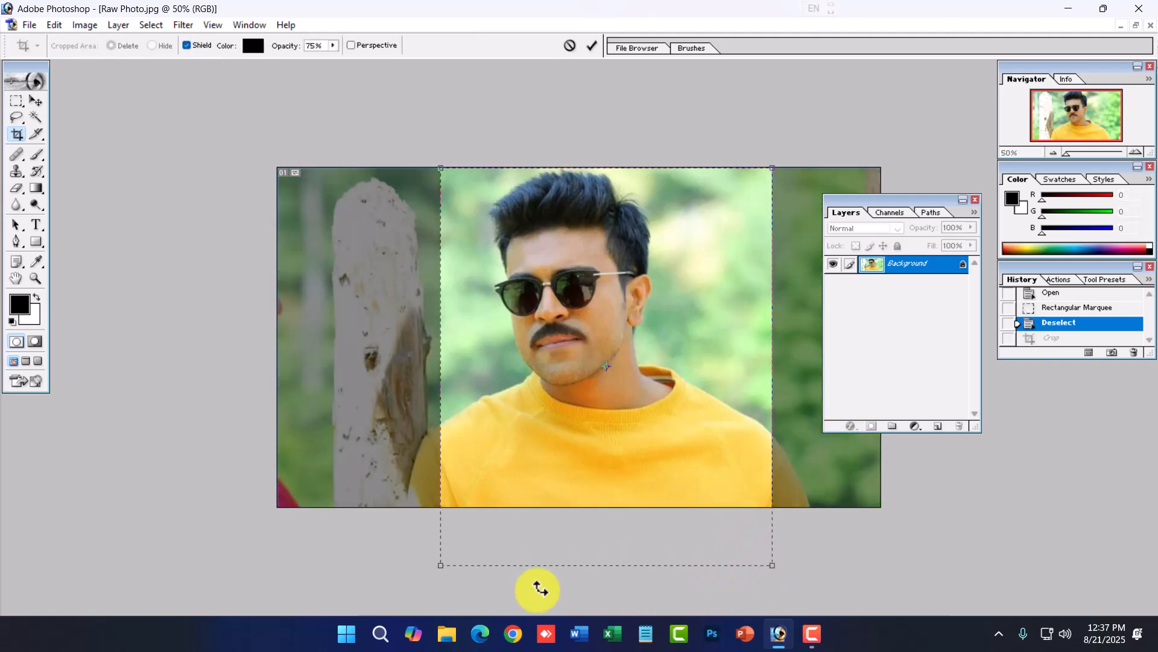
left_click_drag(441, 566, 425, 583)
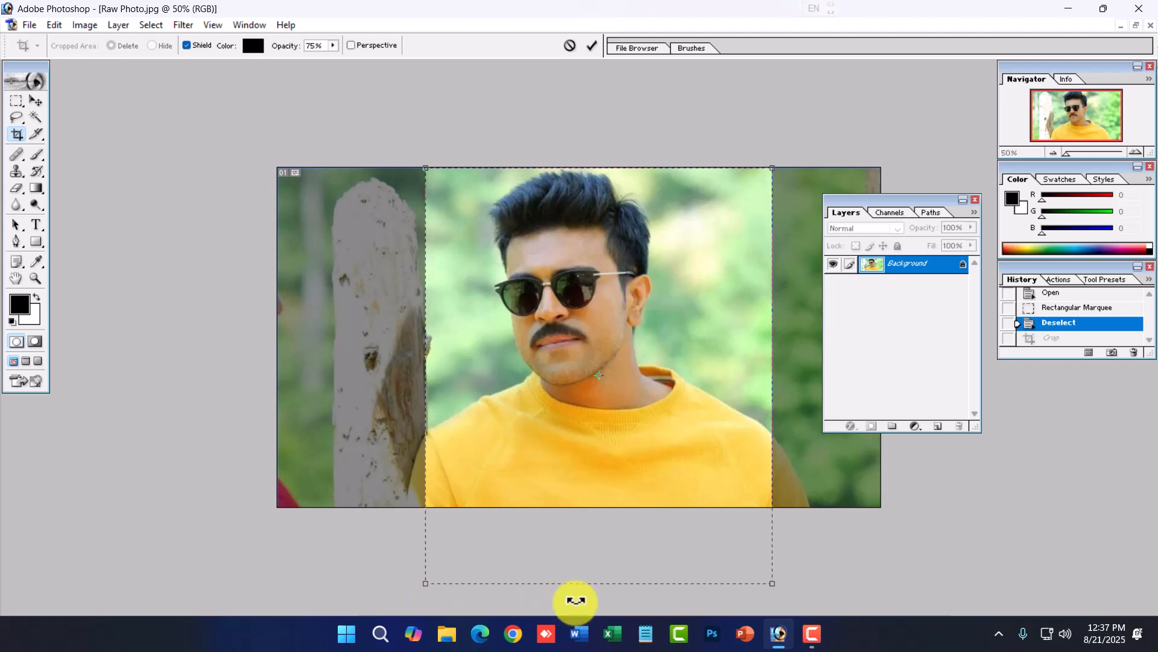
key("Left")
key("Left")
key("Left")
key("Left")
key("Left")
key("Left")
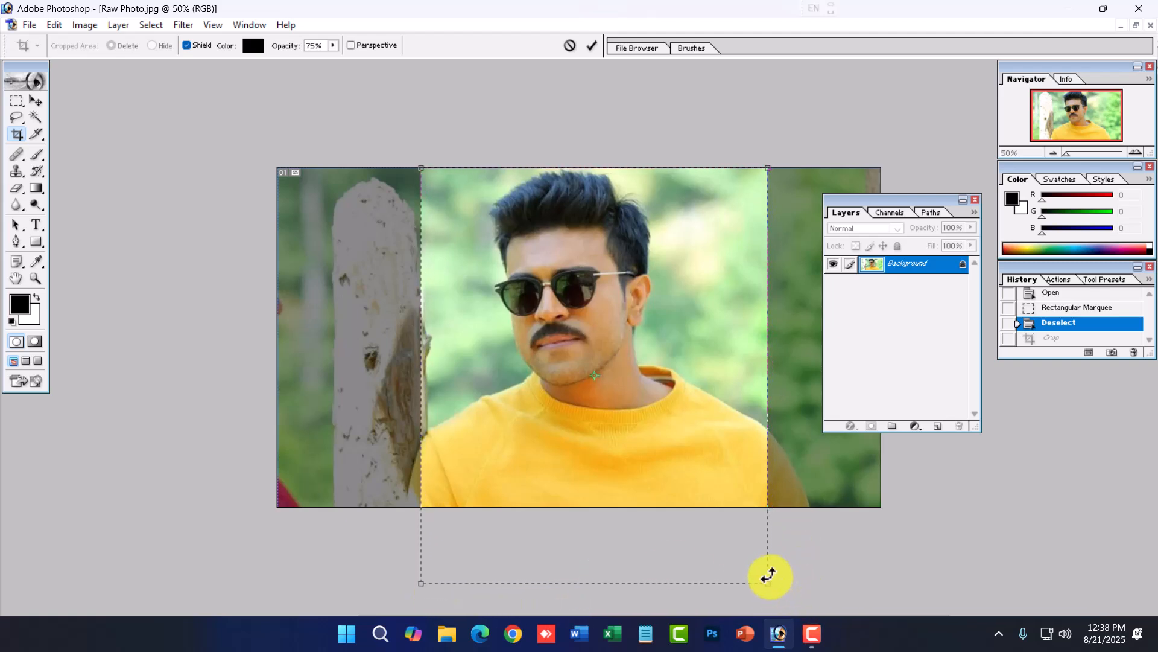
left_click_drag(770, 584, 752, 564)
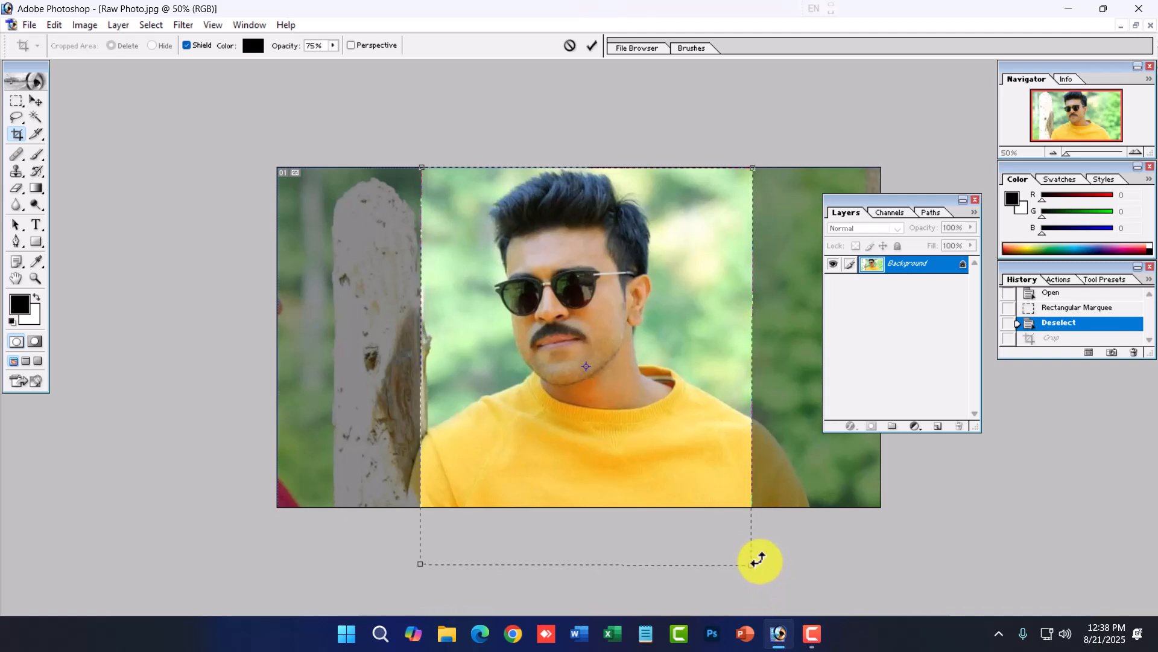
key("Return")
- Create a text box across the blank strip beneath the photo
left_click(660, 415, "ctrl")
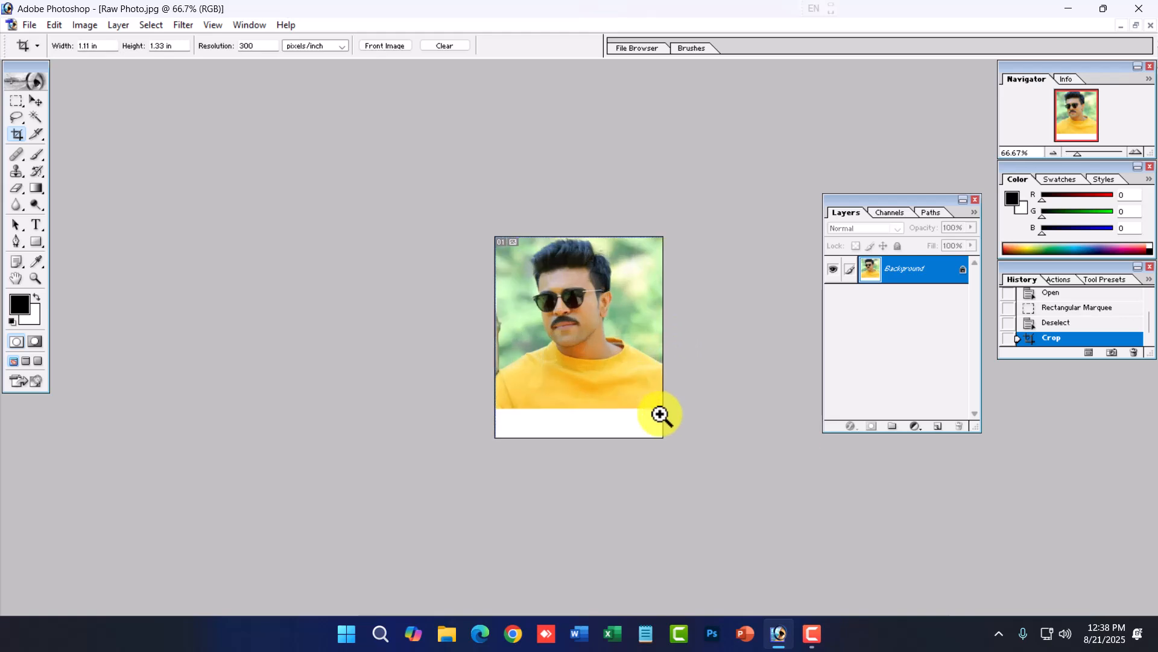
left_click(660, 415, "ctrl")
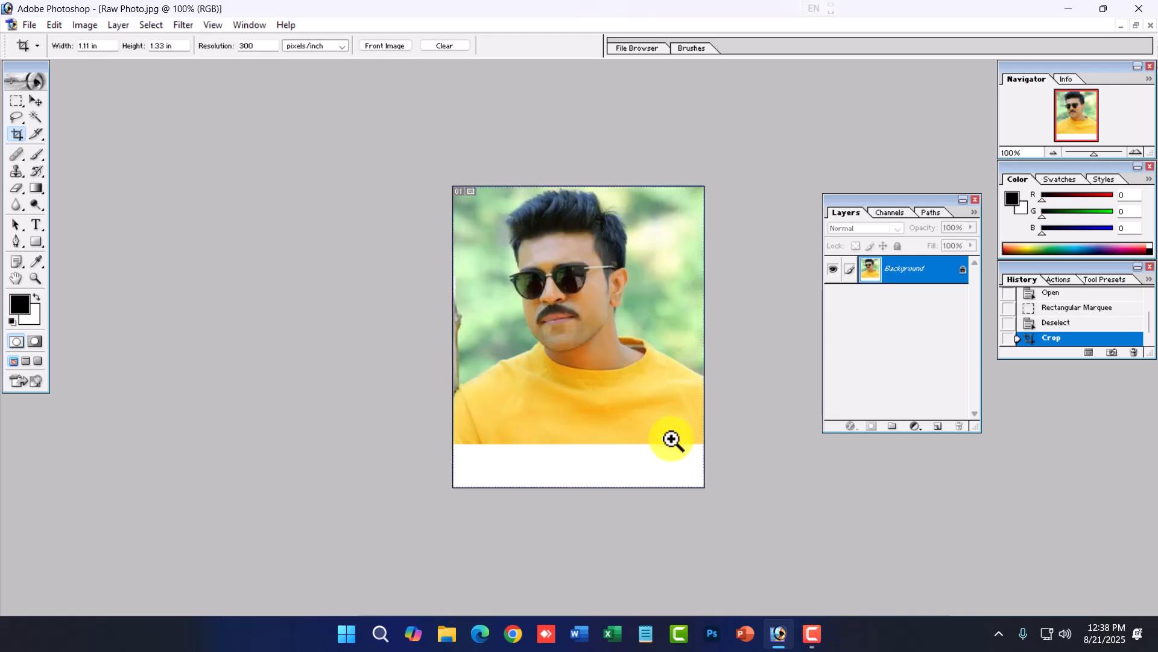
left_click(707, 439, "ctrl")
left_click(36, 225)
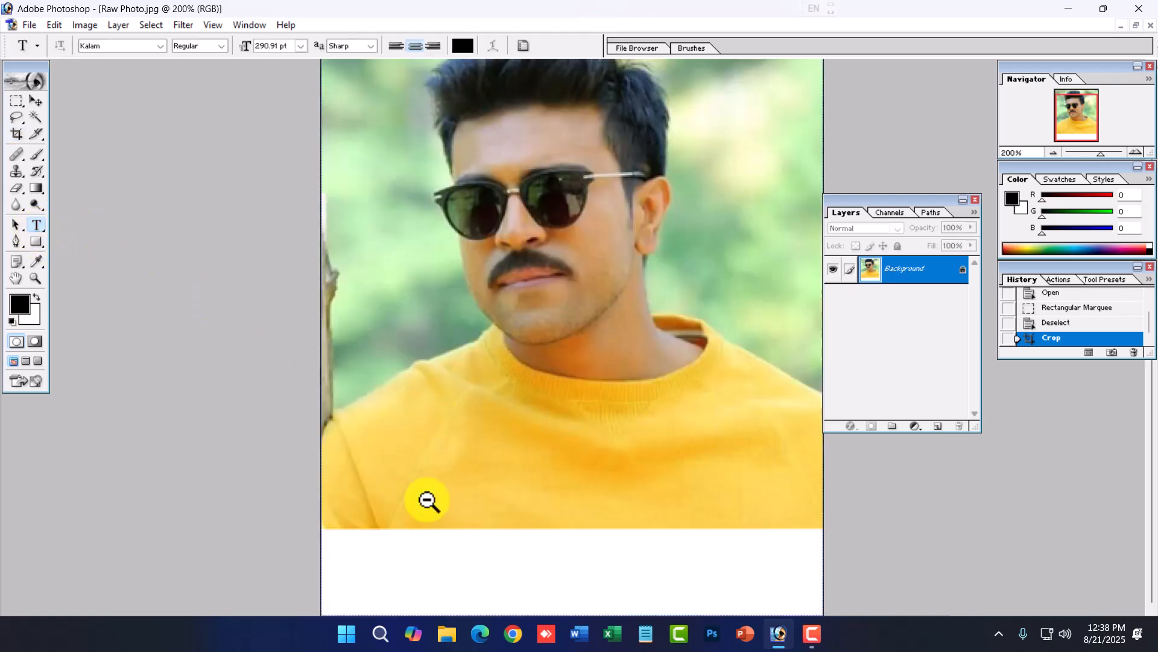
left_click(426, 499, "ctrl+alt")
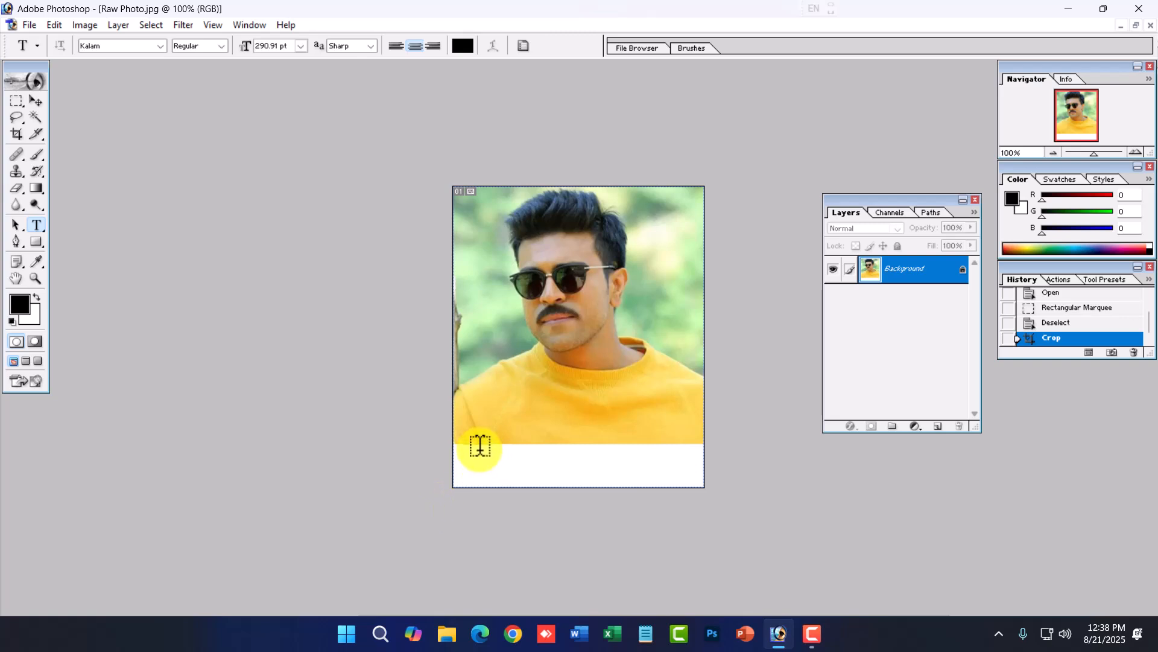
left_click_drag(461, 444, 688, 480)
- Set the text to Hind 18 pt and enter the name Ramcharan
left_click(665, 470, "ctrl")
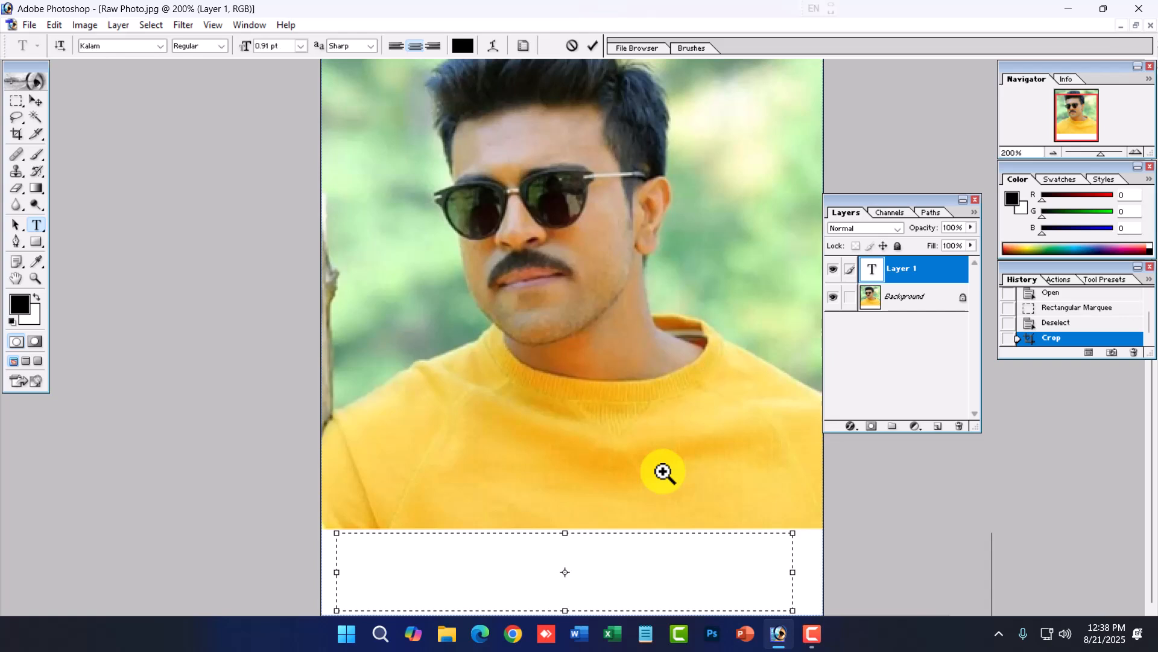
key("ctrl+a")
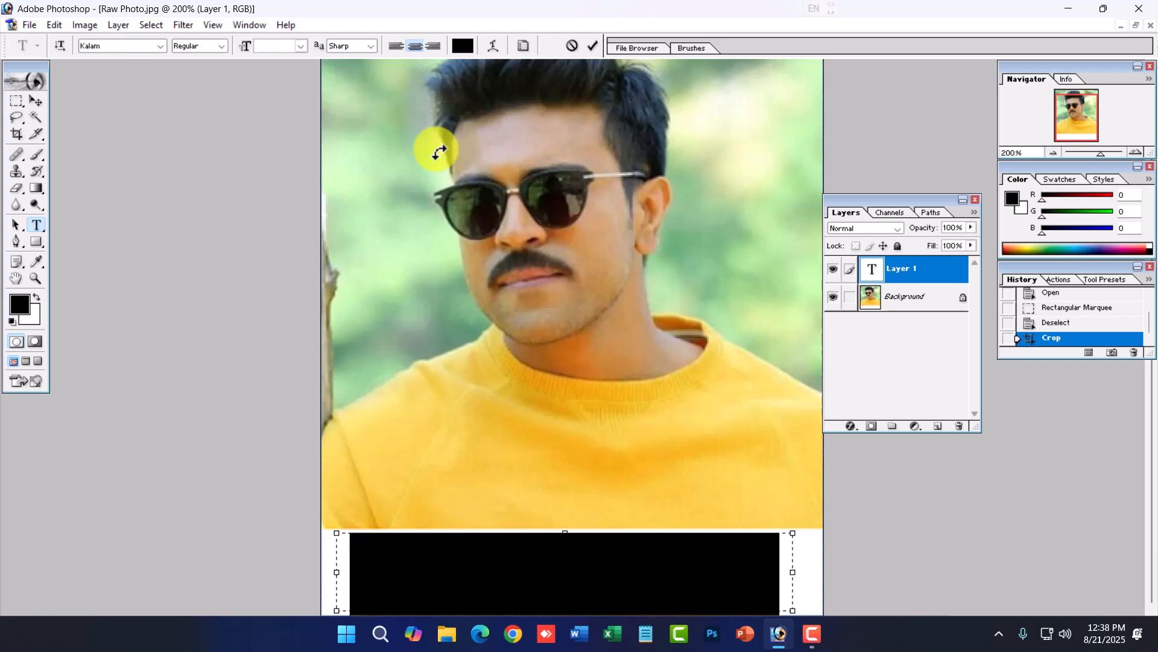
left_click(300, 46)
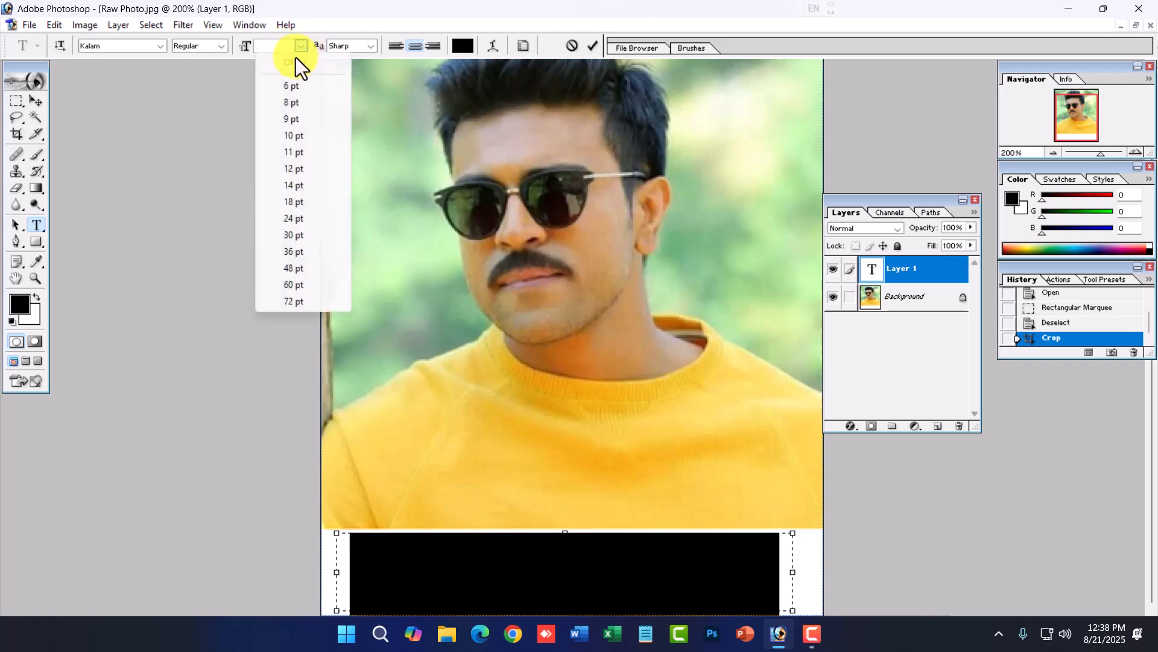
left_click(301, 200)
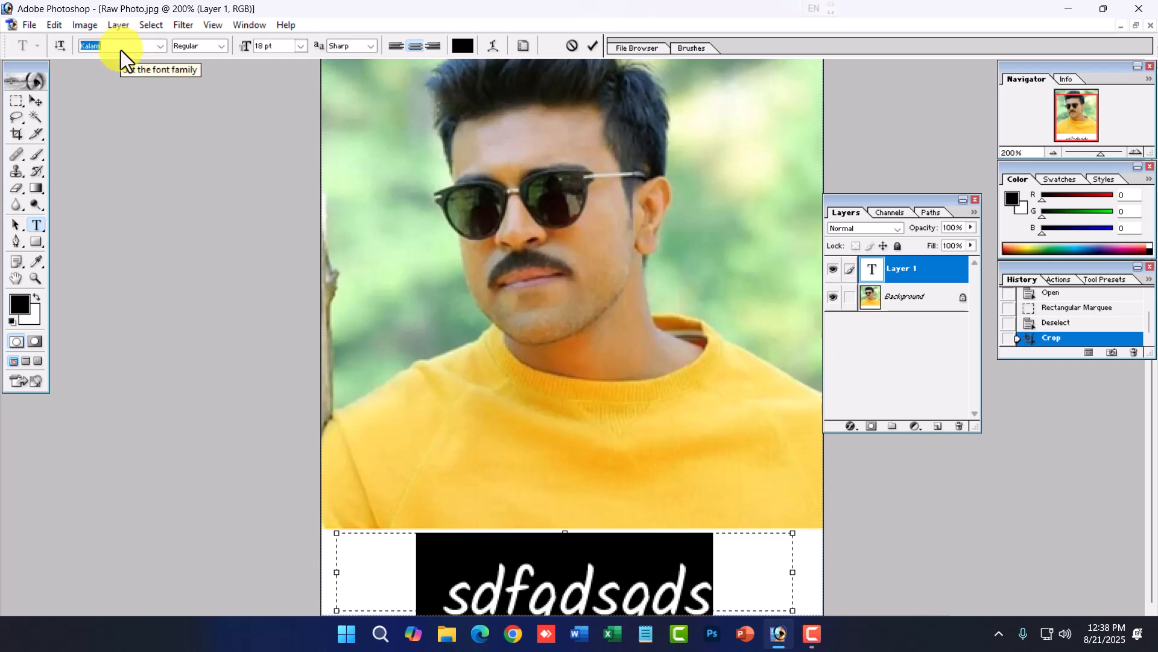
key("Return")
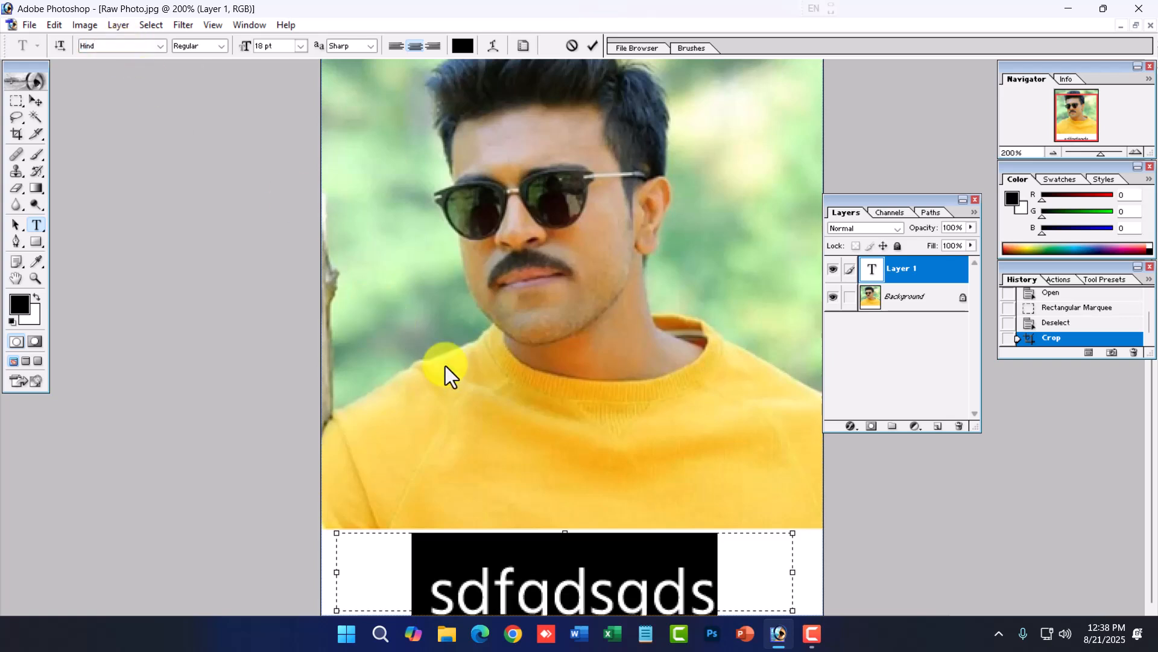
type("Ramchar")
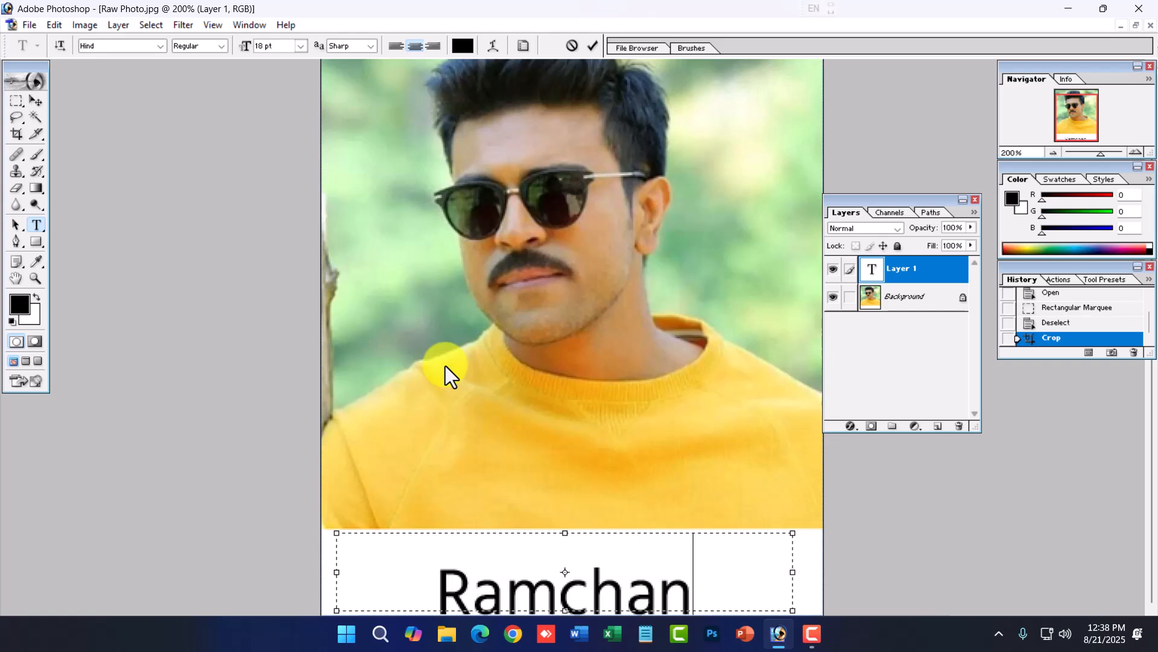
type("an")
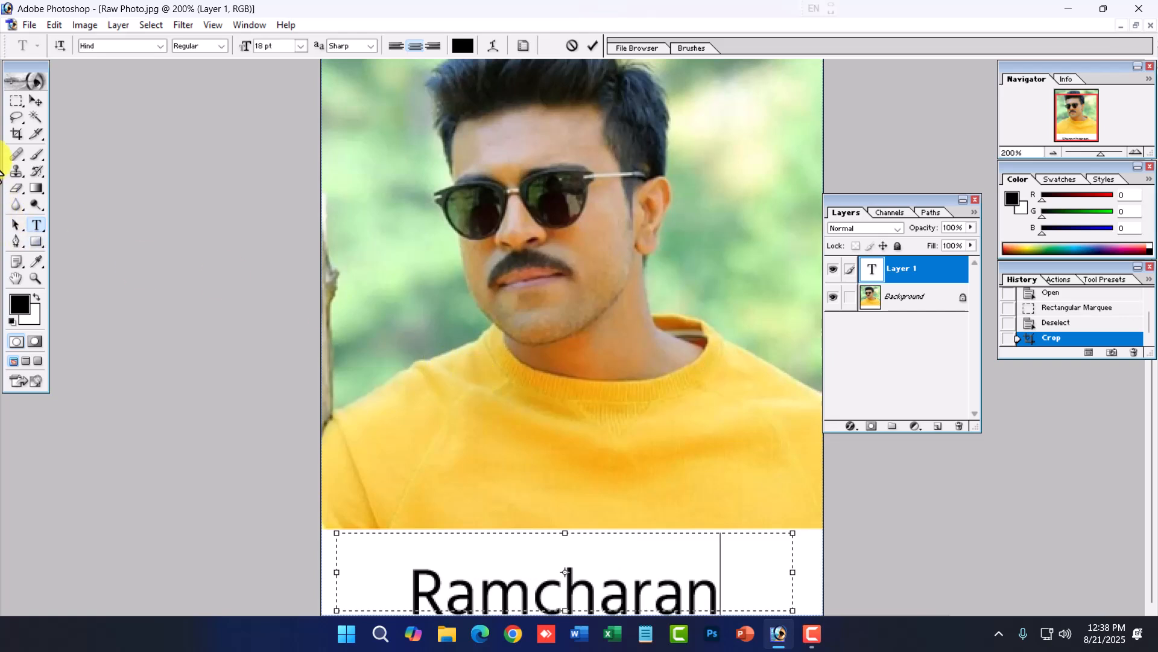
- Center the Ramcharan text within the white strip under the photo
left_click(35, 101)
left_click(639, 490, "alt")
left_click_drag(628, 491, 613, 468)
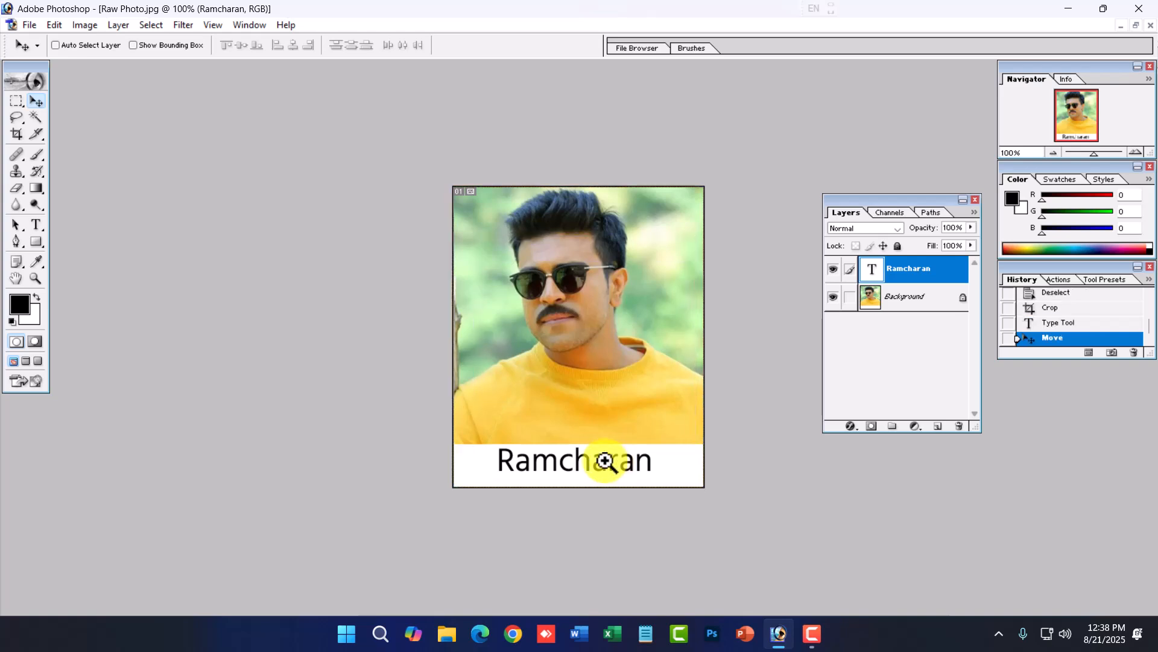
key("ctrl+plus")
left_click(611, 562, "alt")
left_click(613, 487, "ctrl")
left_click(613, 487, "ctrl")
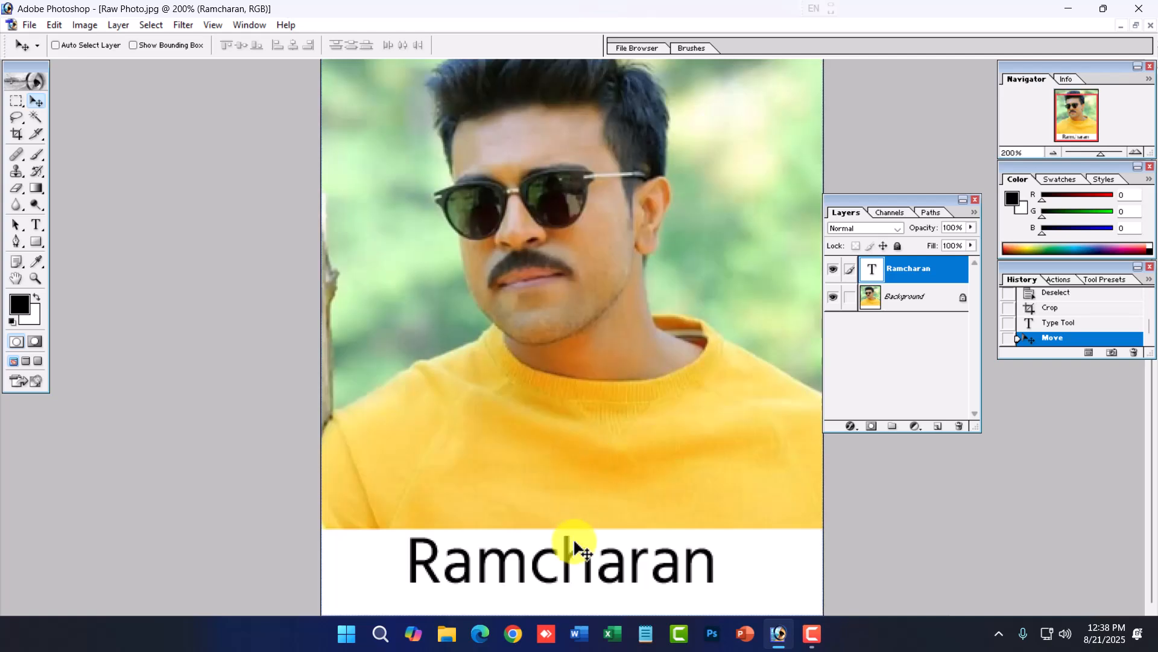
left_click_drag(577, 549, 576, 552)
left_click(608, 555, "ctrl+alt")
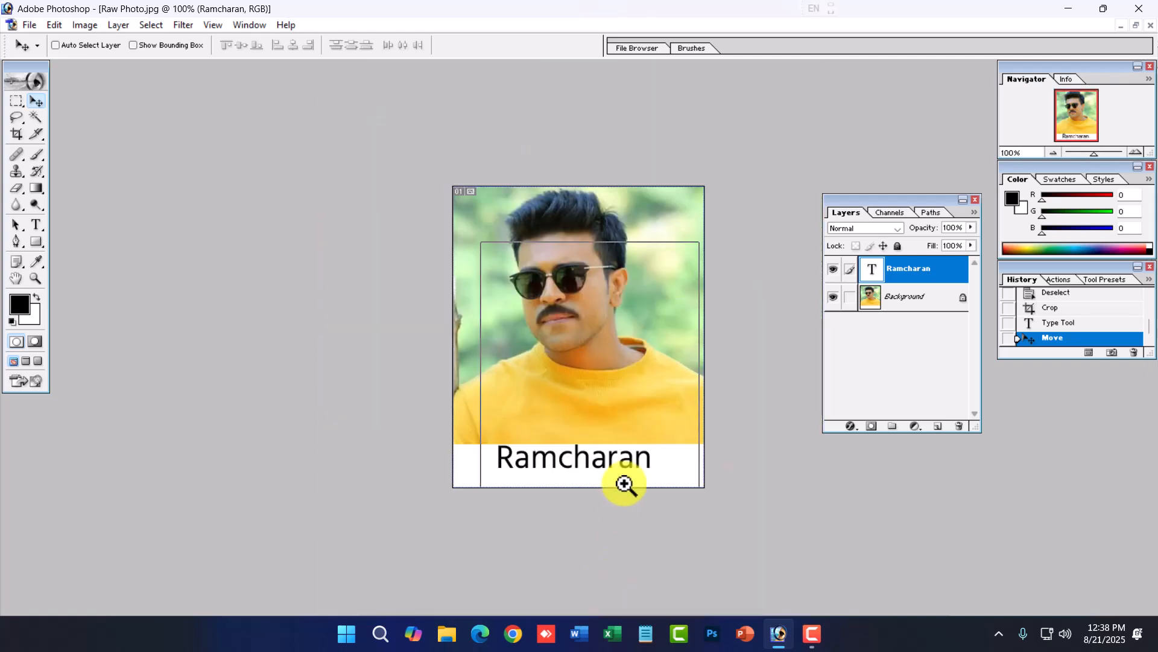
left_click(623, 482, "ctrl")
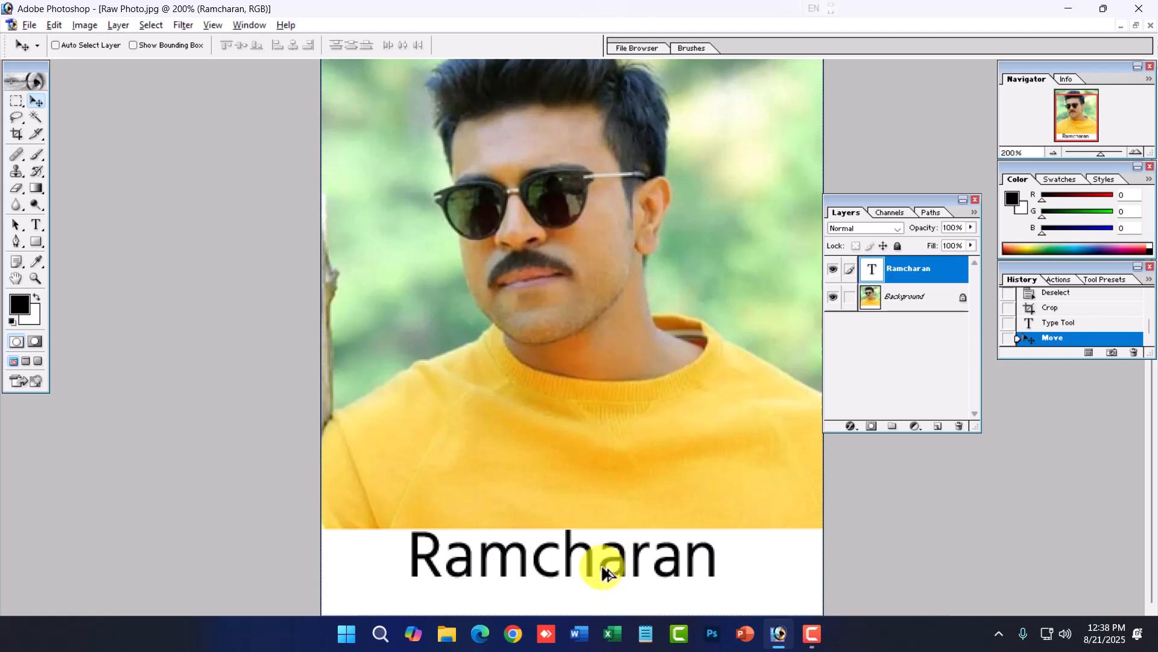
- Duplicate the name text below itself and scale the copy down to about 51%
left_click_drag(585, 559, 581, 598)
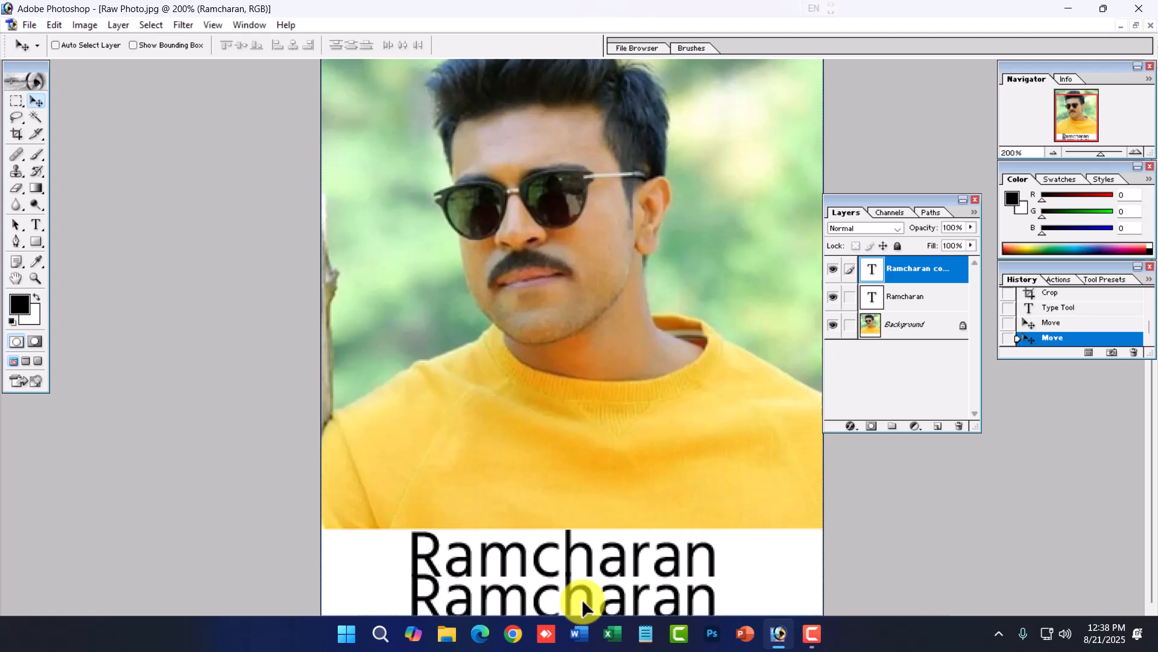
key("ctrl+t")
left_click_drag(791, 537, 597, 601)
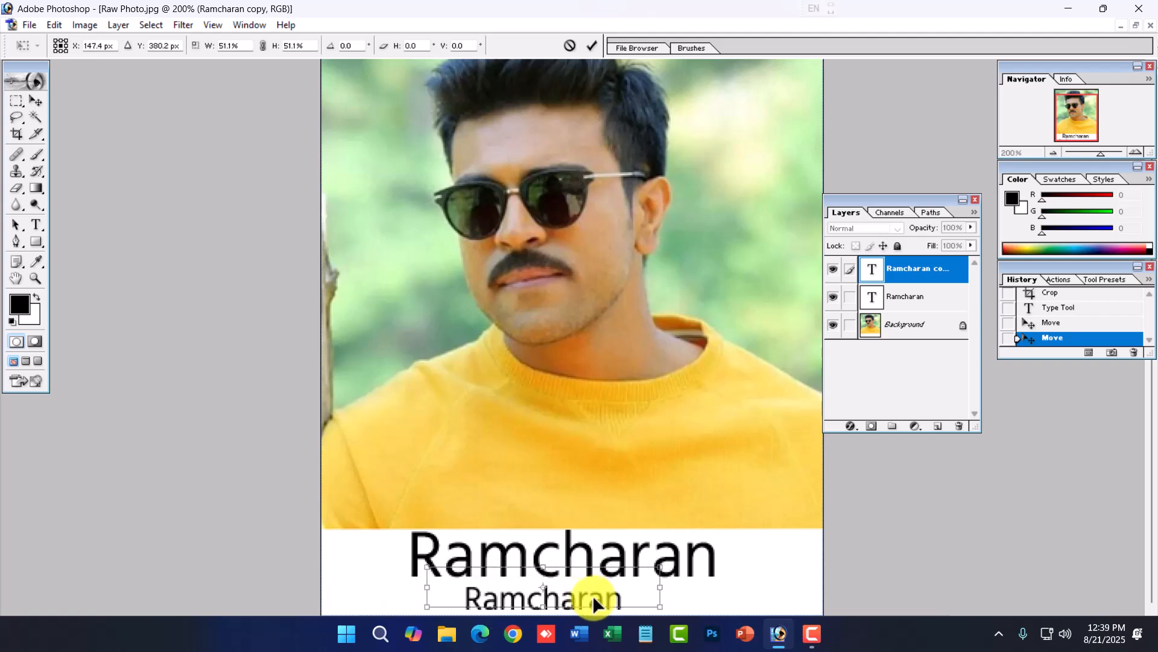
key("Return")
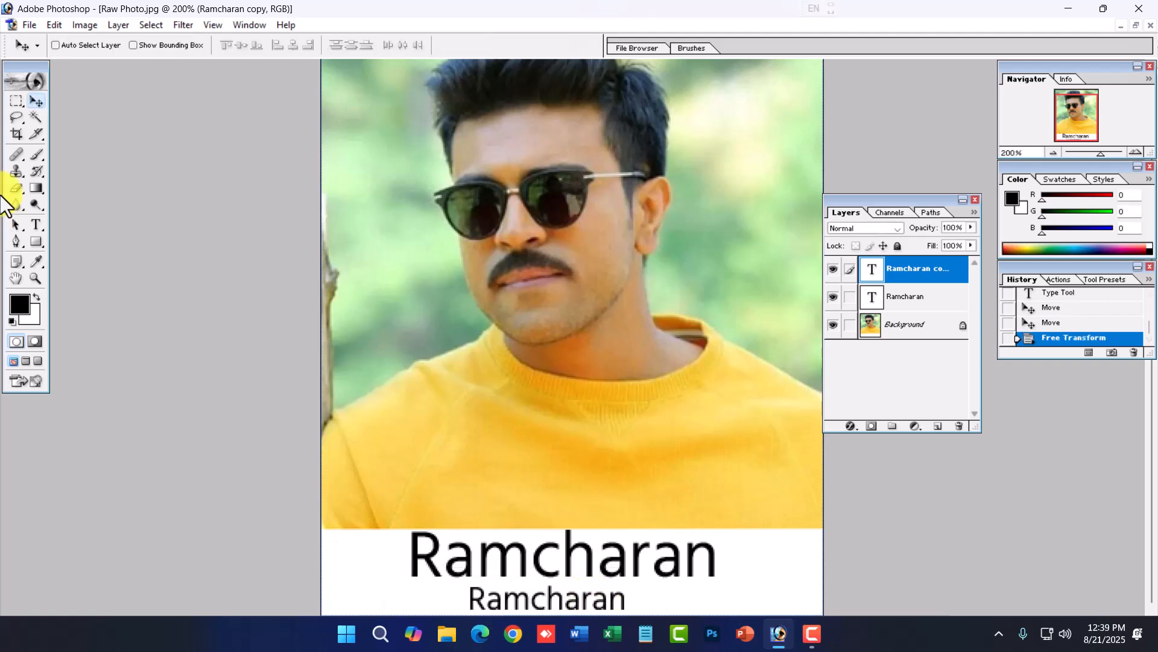
- Replace the copied text with the date 21/08/2025
left_click(38, 225)
double_click(585, 602)
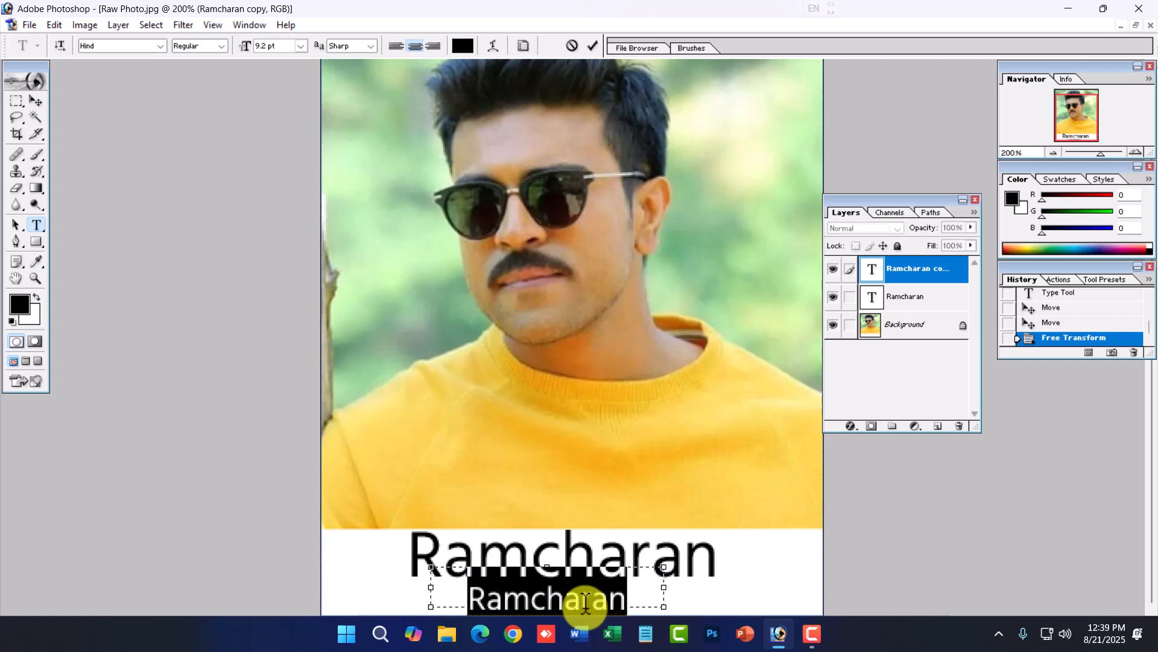
type("21/")
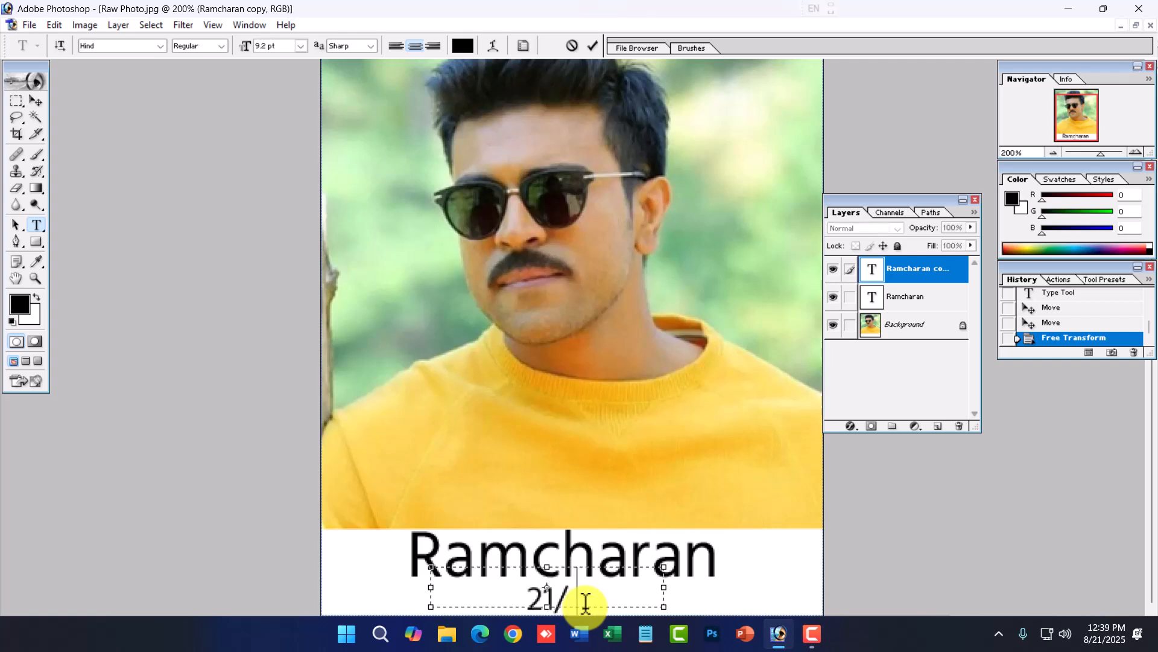
type("08/2025")
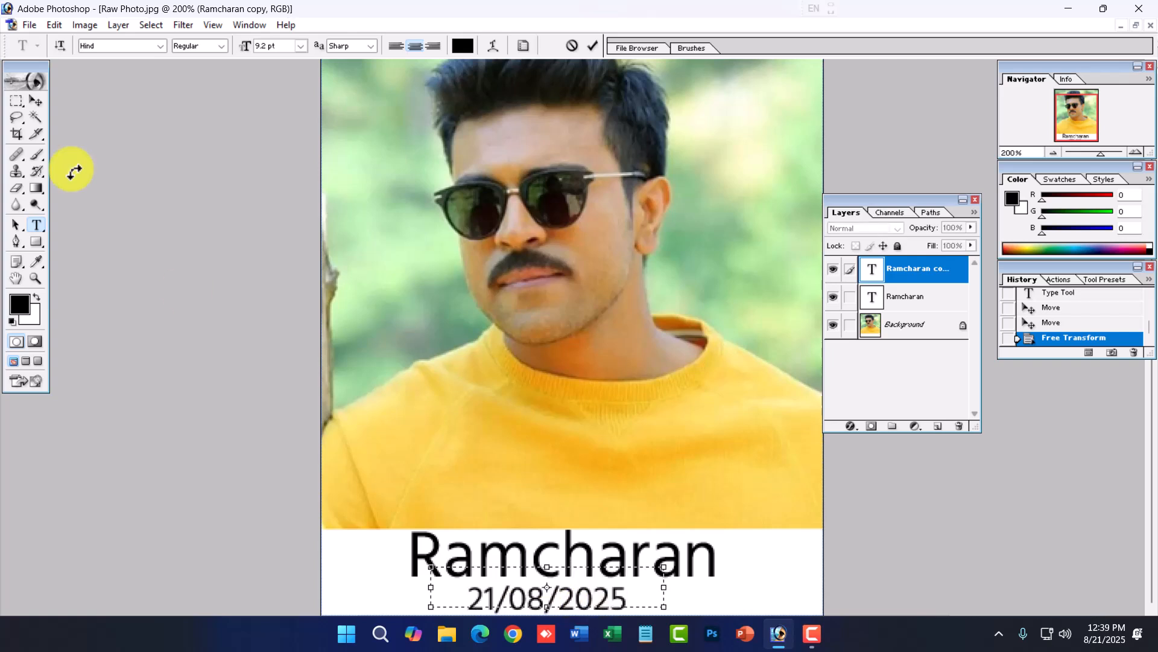
- Nudge the date text into place centered beneath the name
left_click(38, 103)
mouse_move(583, 604)
left_mouse_down()
mouse_move(596, 603)
mouse_move(584, 602)
left_mouse_up()
left_click(586, 577, "ctrl+alt")
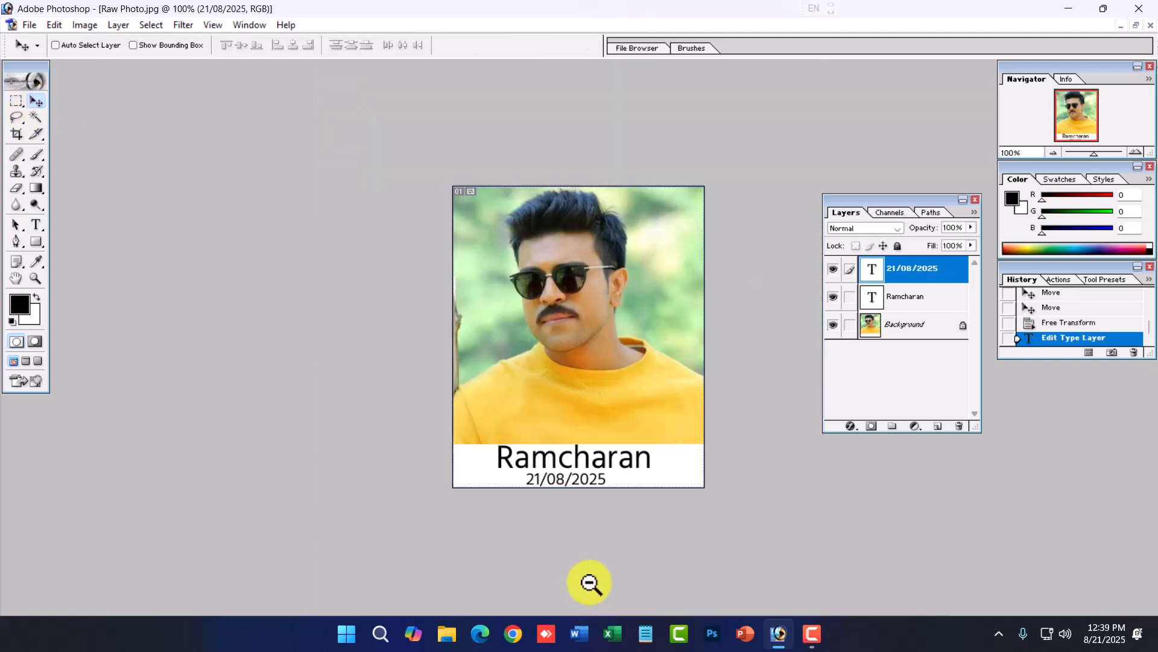
key("Right")
key("Right")
key("Right")
key("Right")
key("Right")
key("Up")
key("Up")
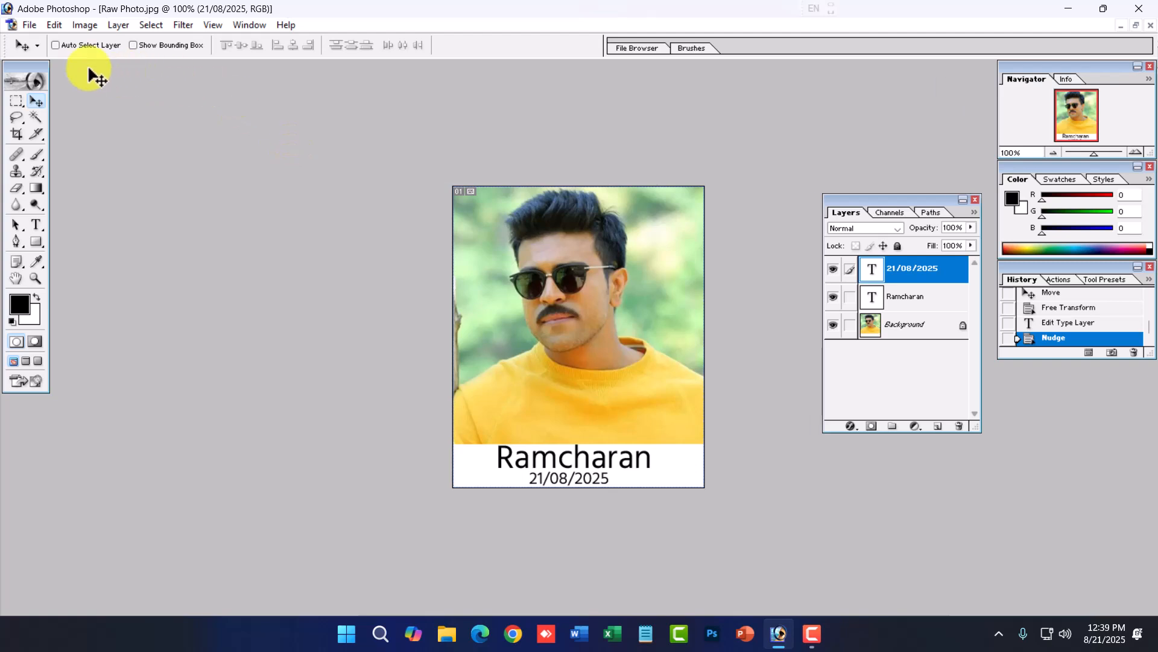
- Create a new 4 x 6 inch, 300 pixels/inch document named Passport with Name
left_click(23, 23)
left_click(47, 40)
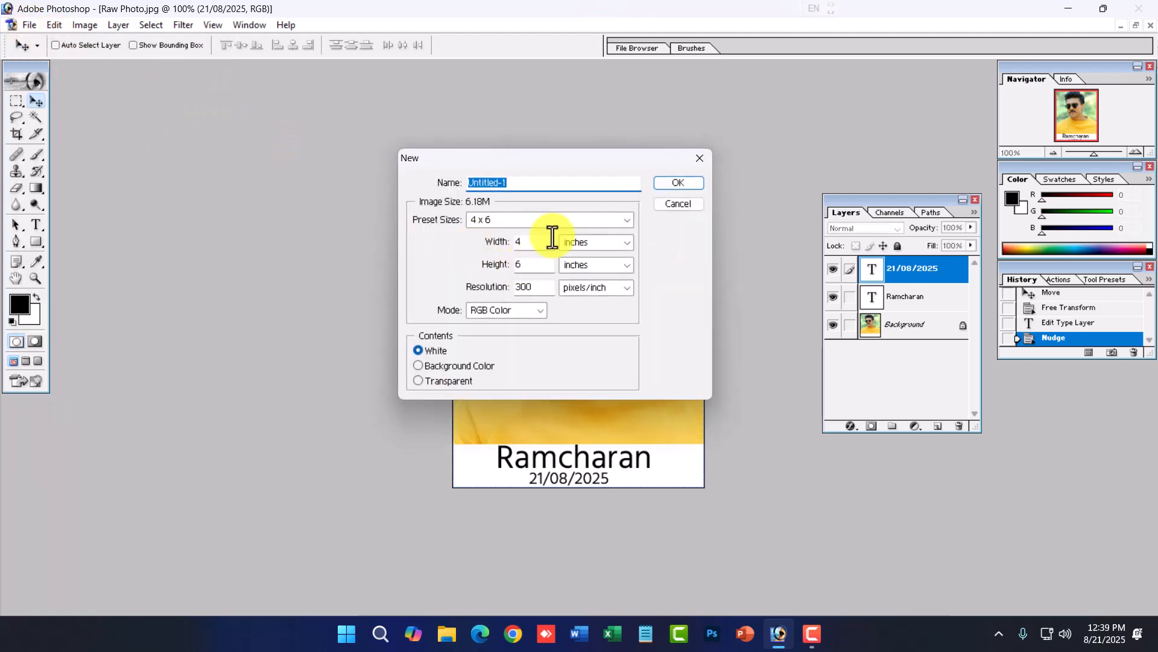
type("Passport with Name")
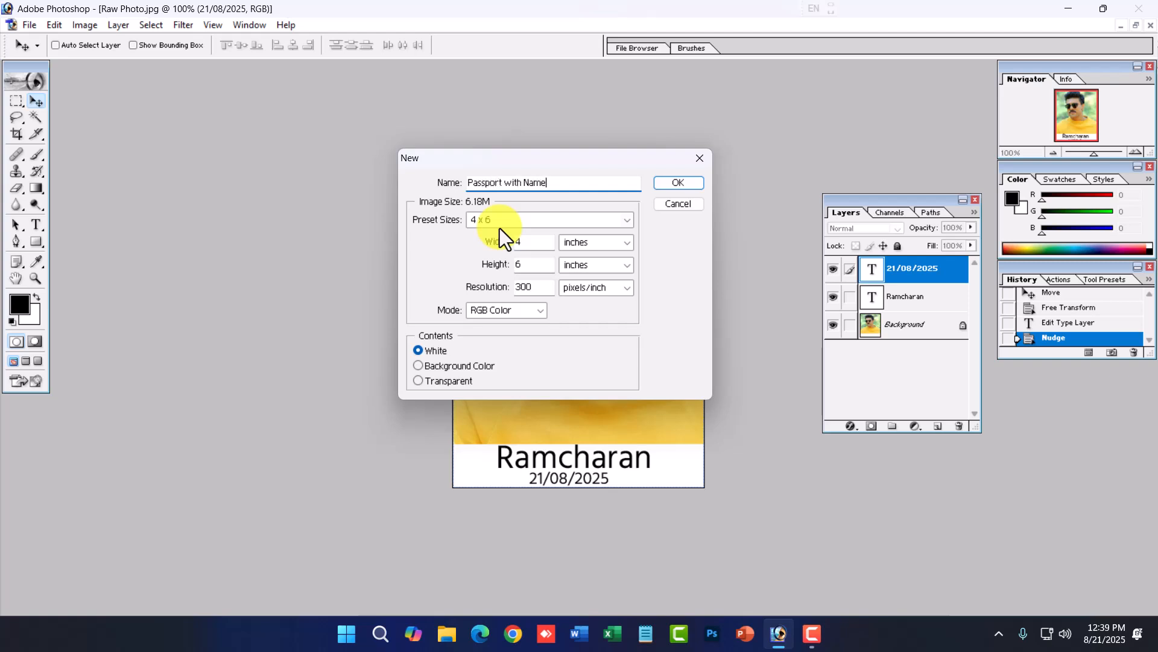
left_click(678, 183)
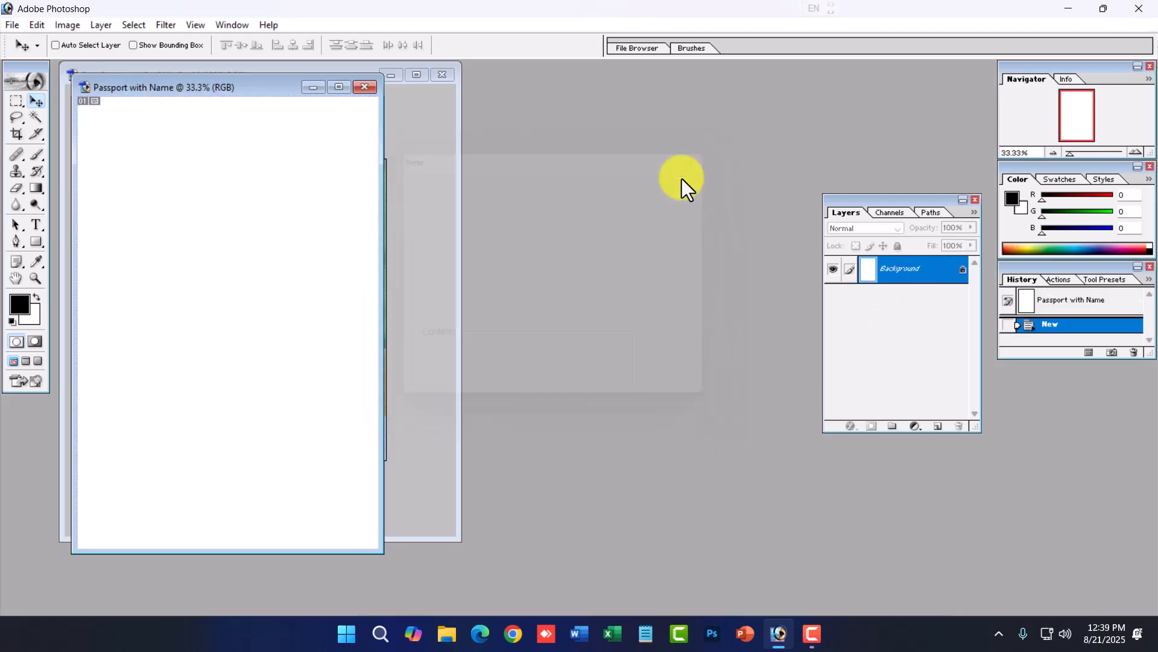
- Flatten the captioned photo and drag it onto the Passport with Name sheet
left_click_drag(261, 92, 670, 101)
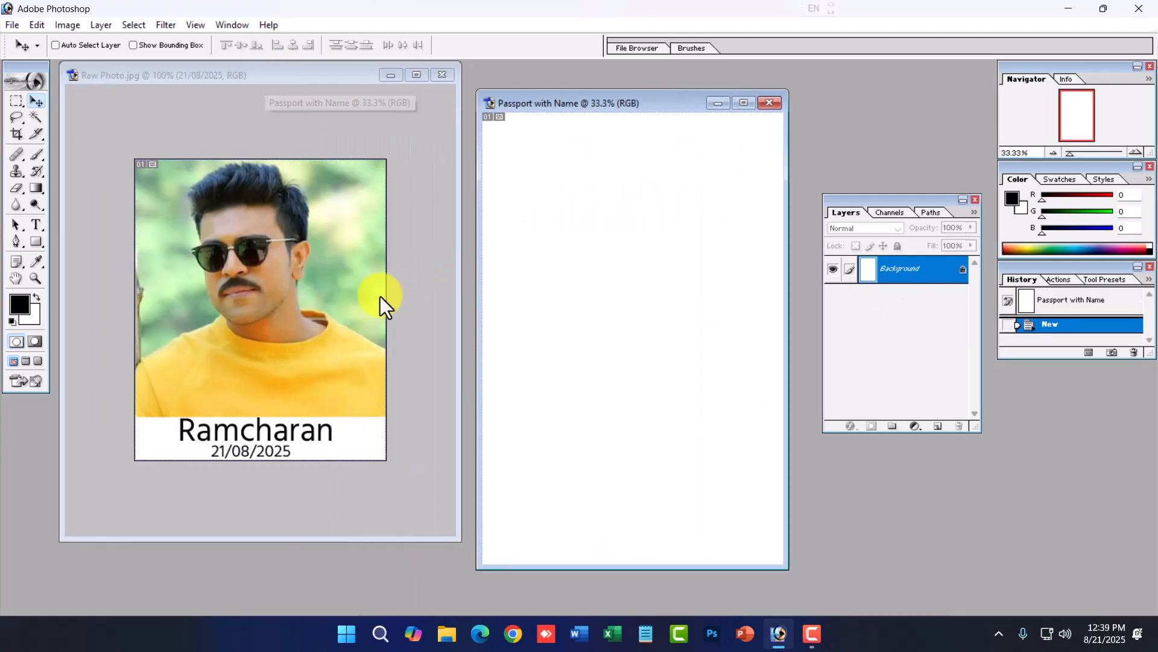
left_click(334, 231)
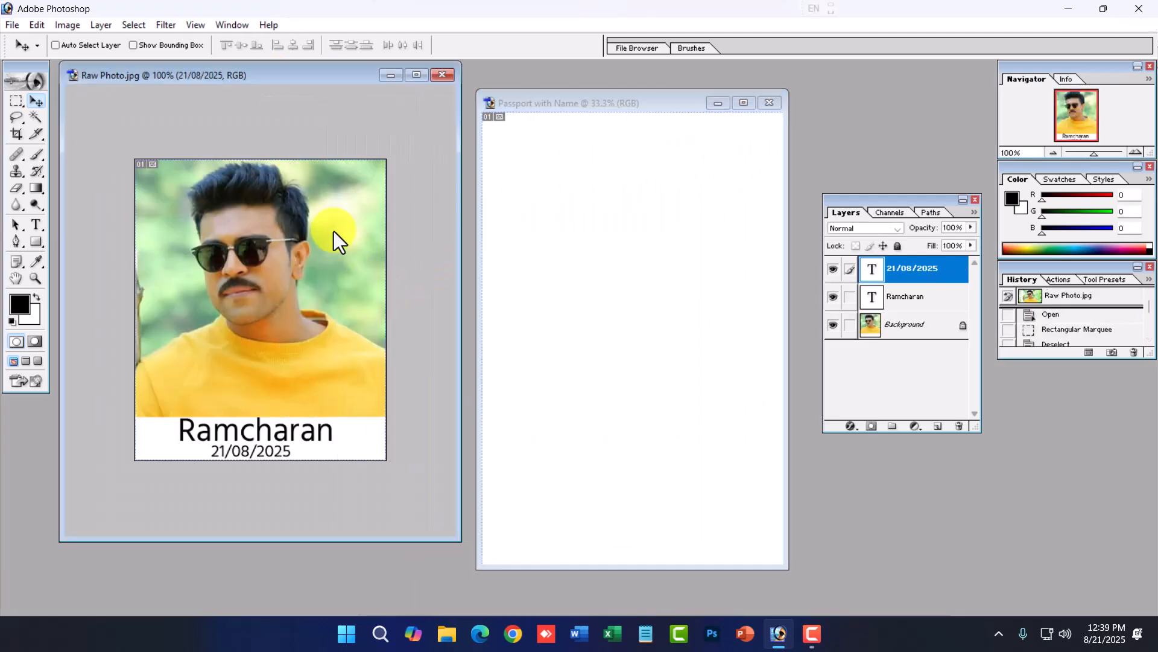
left_click(100, 27)
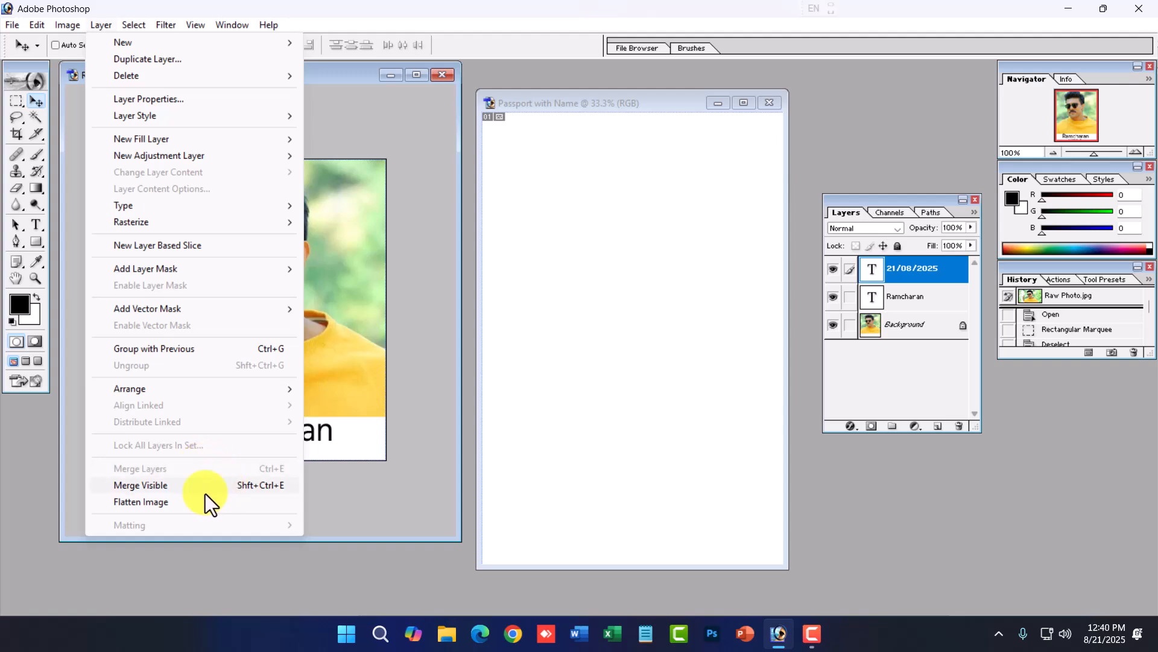
left_click(168, 505)
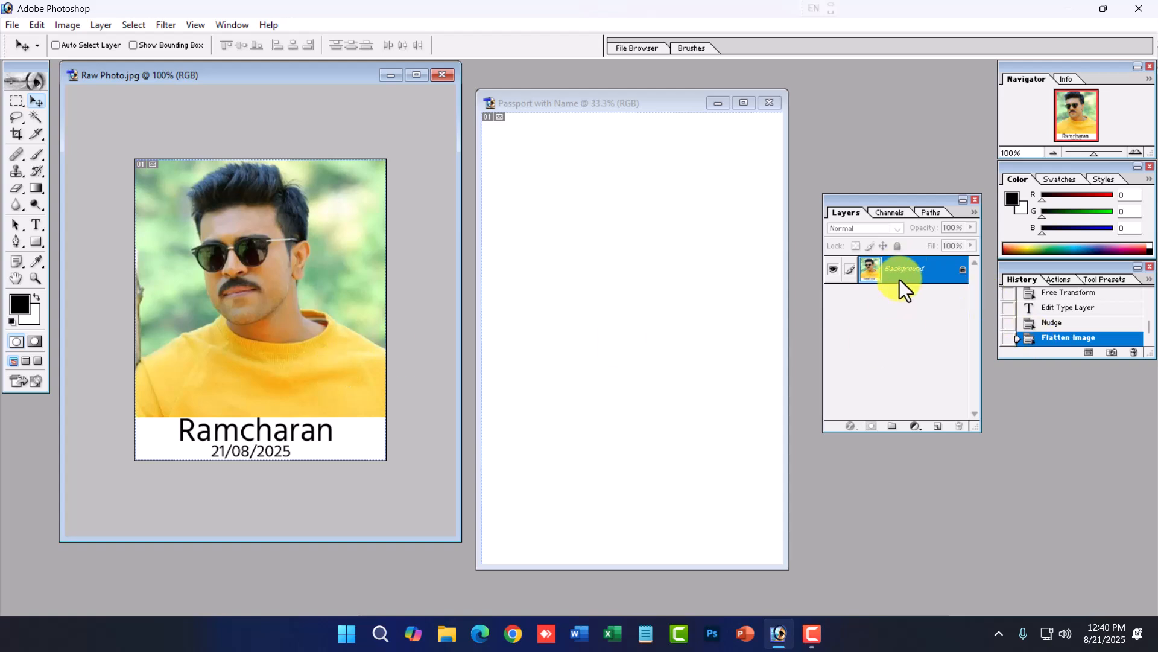
left_click_drag(253, 336, 618, 293)
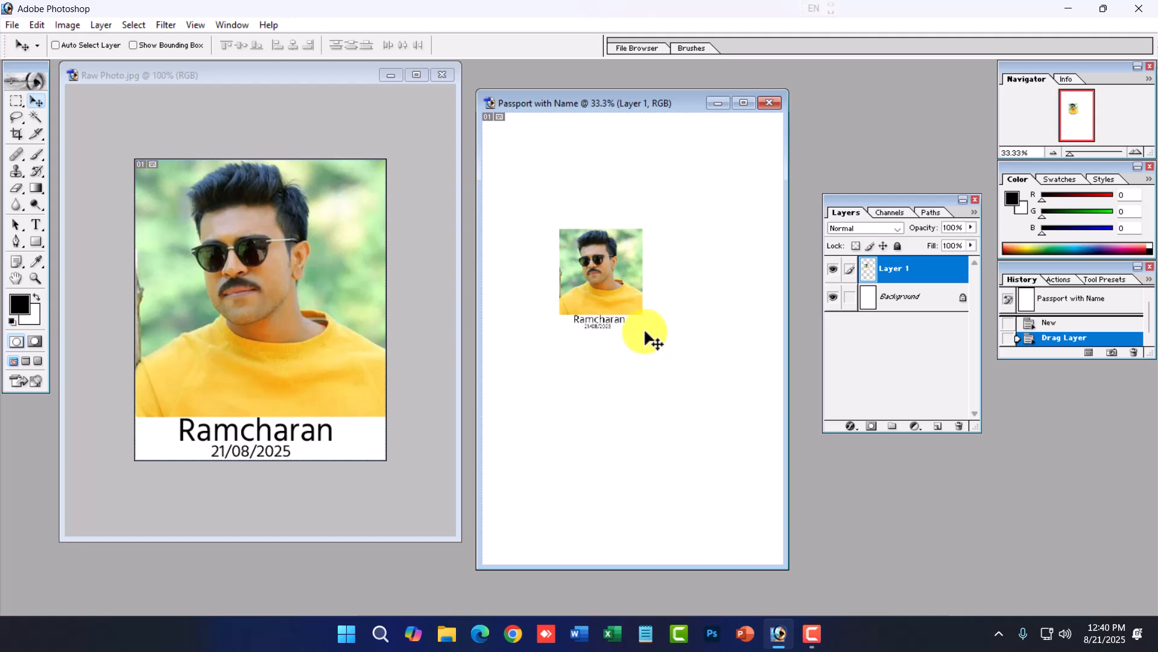
- Apply a 3 px black centre stroke around the photo layer on the print sheet
key("alt+e")
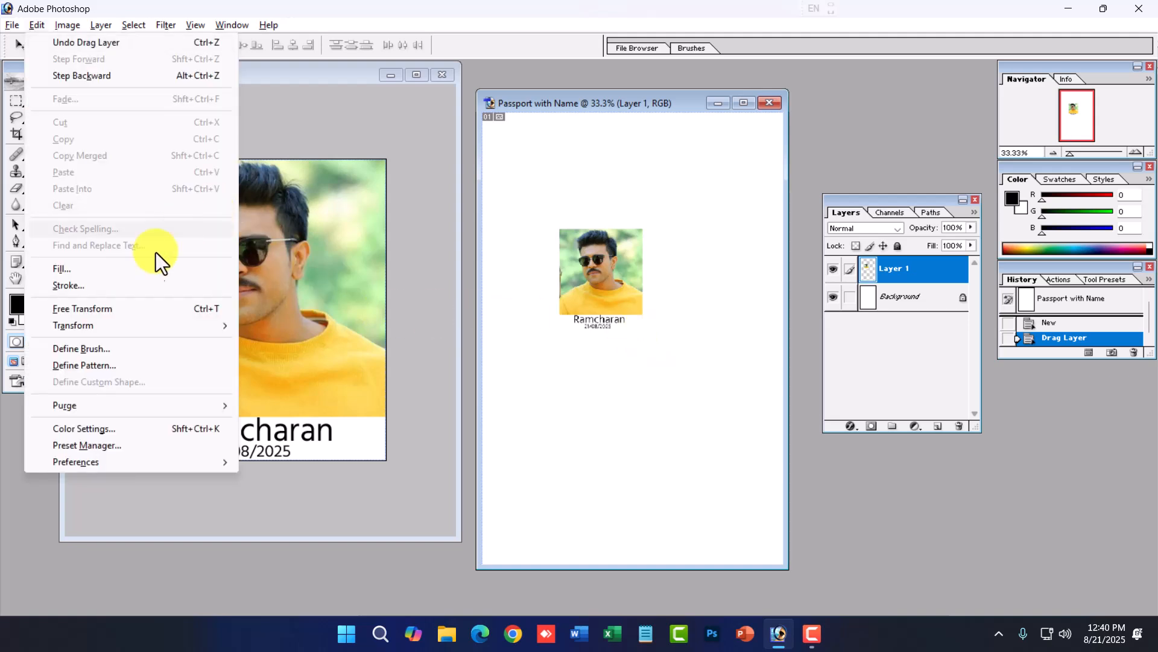
left_click(133, 284)
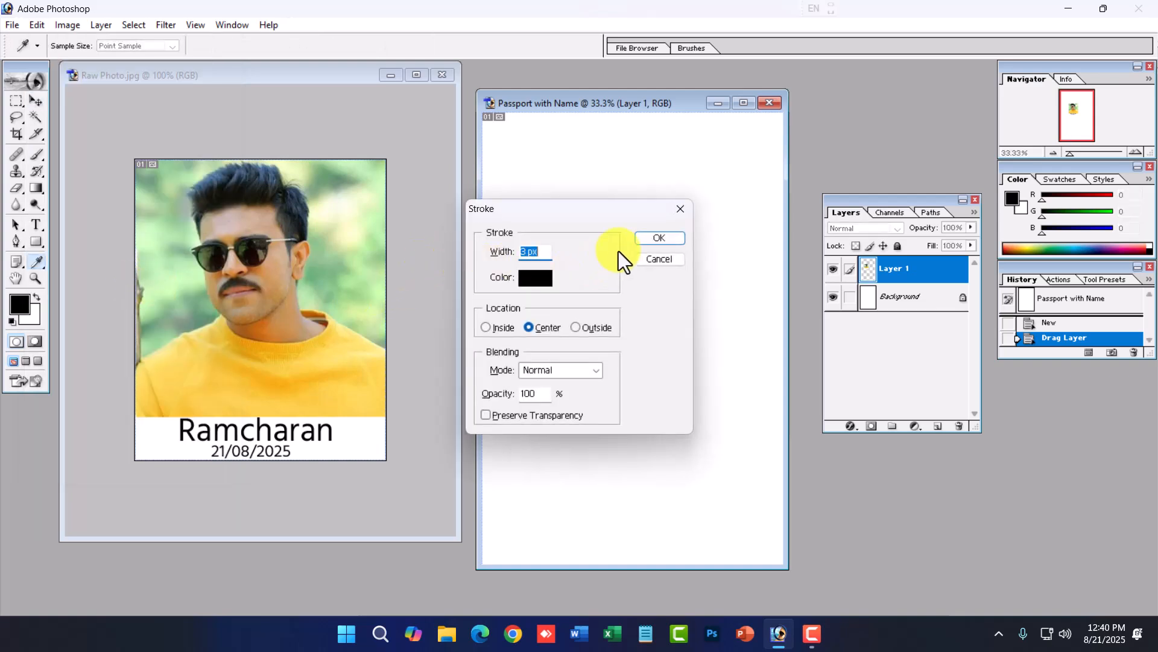
left_click(642, 241)
- Show rulers and drag out horizontal and vertical guides near the sheet's top-left corner
key("v")
left_click(744, 103)
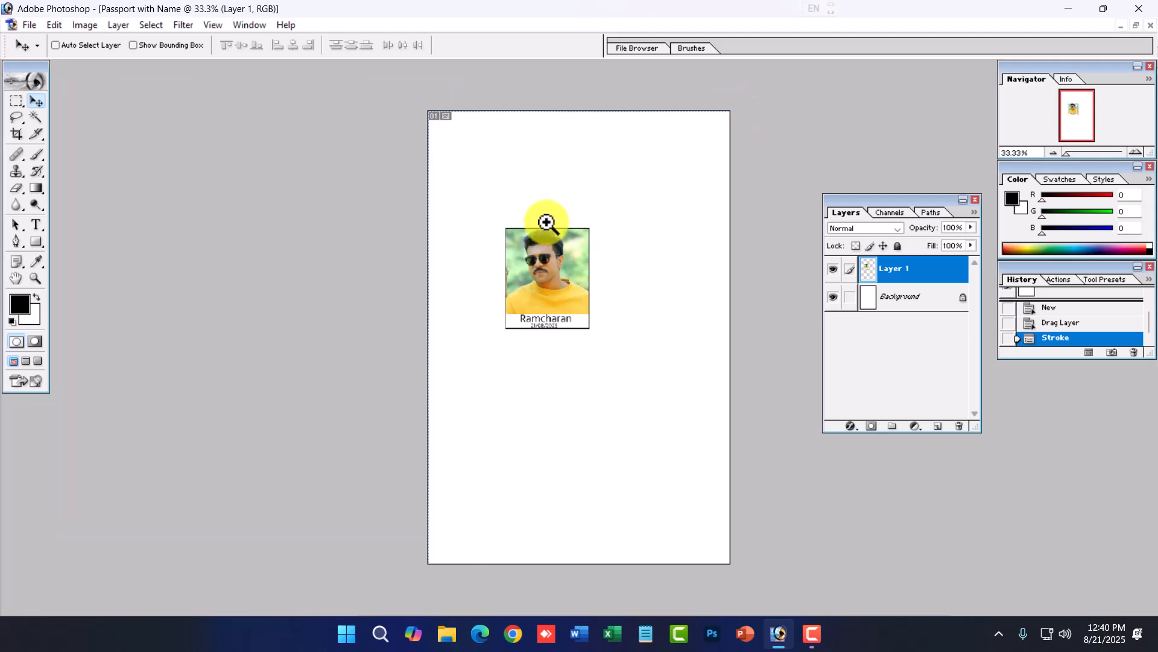
left_click(547, 223, "ctrl")
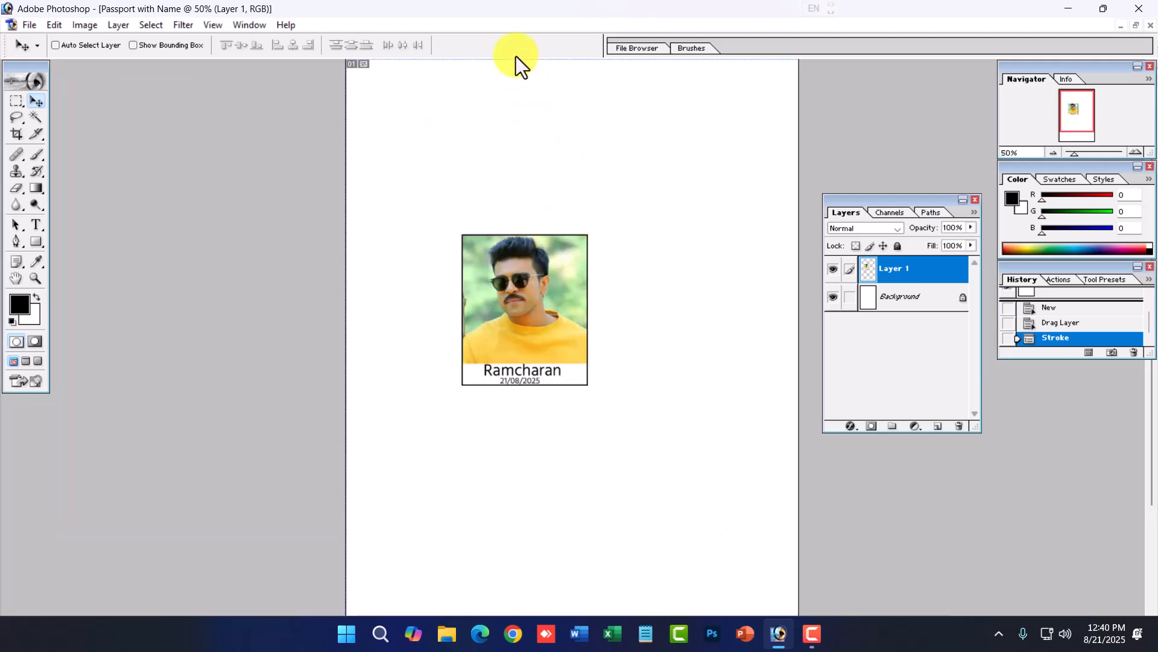
key("ctrl+r")
left_click_drag(519, 64, 523, 78)
left_click_drag(3, 499, 360, 498)
- Move the photo into the top-left corner of the sheet against the guides
left_click_drag(510, 331, 407, 171)
left_click_drag(404, 172, 408, 175)
key("Left")
key("Left")
key("Left")
key("Left")
key("Left")
key("Left")
key("Left")
key("Left")
key("Left")
key("Left")
key("Left")
key("Left")
key("Left")
key("Up")
key("Up")
key("Up")
key("Up")
key("Up")
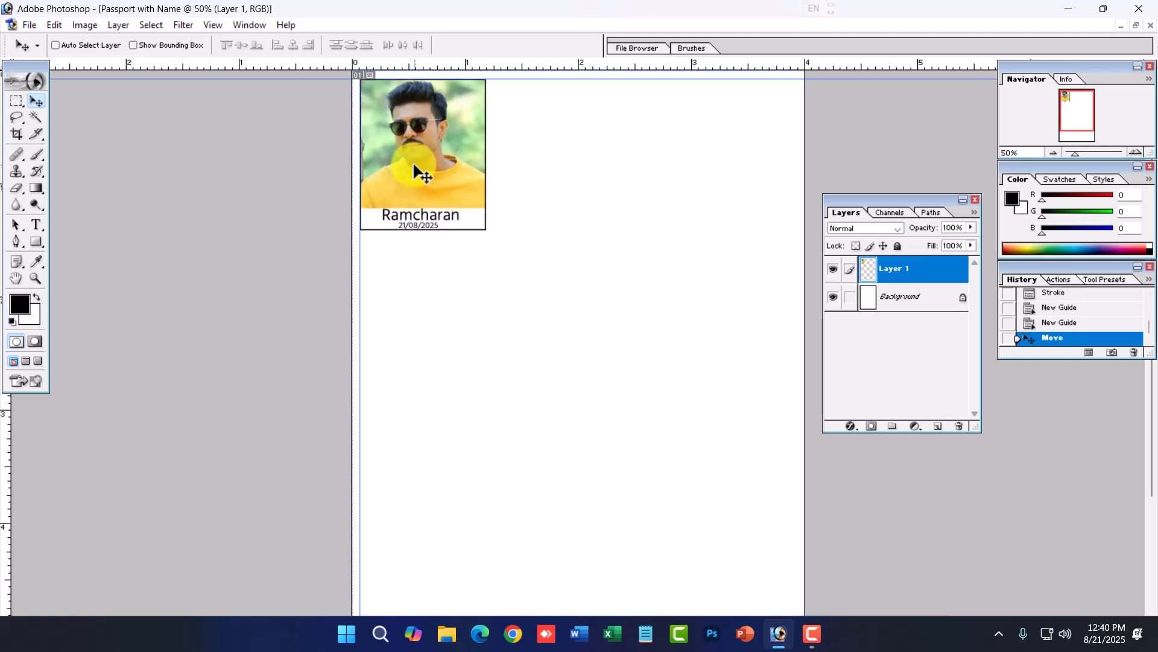
- Duplicate the photo layer and shift the copy right so it sits beside the first photo
key("ctrl+j")
key("shift+Right")
key("shift+Right")
key("shift+Right")
key("shift+Right")
key("shift+Right")
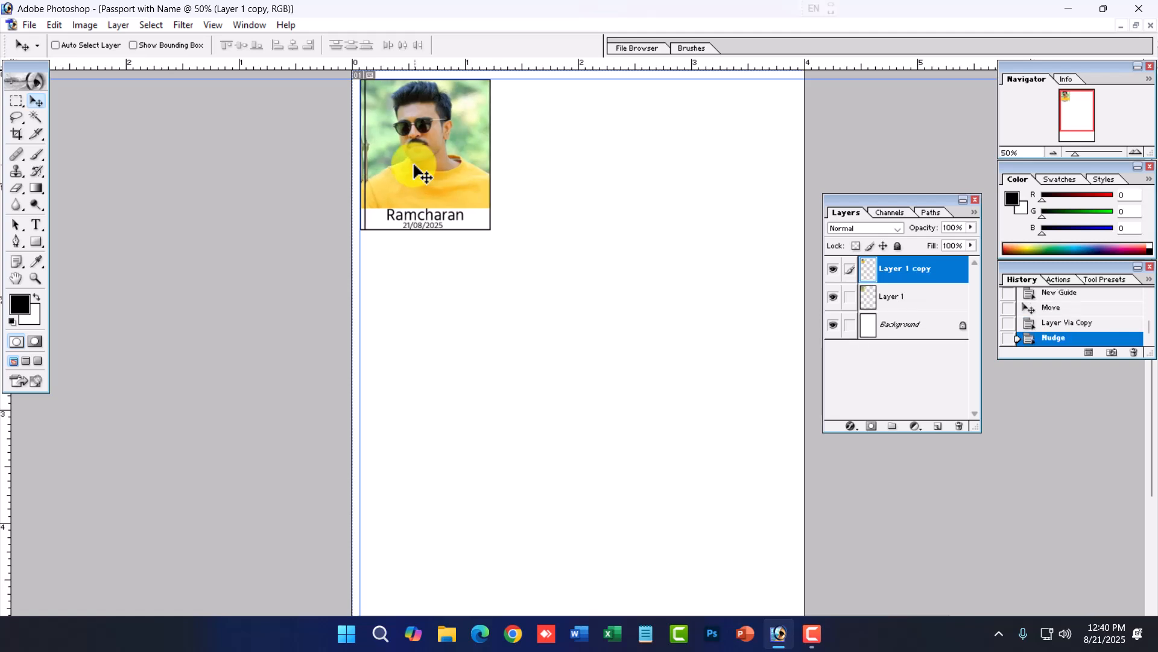
key("shift+Right")
key("shift+Right")
key("shift+Right")
key("shift+Right")
key("shift+Right")
key("shift+Right")
key("shift+Right")
key("shift+Right")
key("shift+Right")
key("shift+Right")
key("shift+Right")
key("shift+Right")
key("shift+Right")
key("shift+Right")
key("shift+Right")
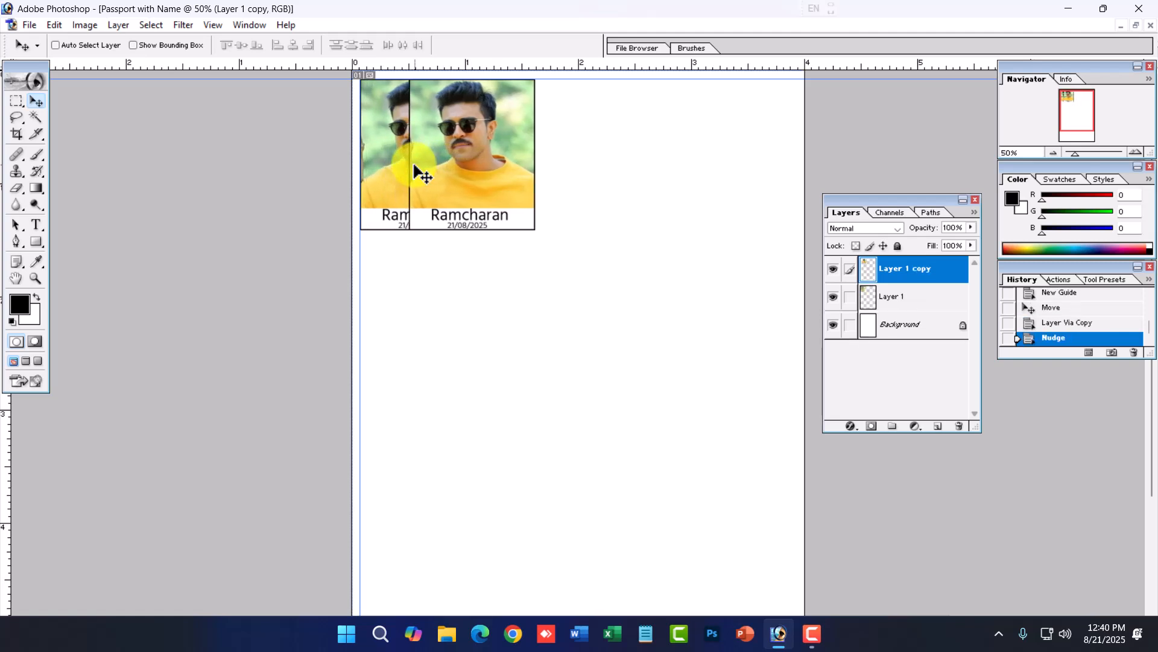
key("shift+Right")
key("shift+Right")
key("shift+Right")
key("shift+Right")
key("shift+Right")
key("shift+Right")
key("shift+Right")
key("shift+Right")
key("shift+Right")
key("shift+Right")
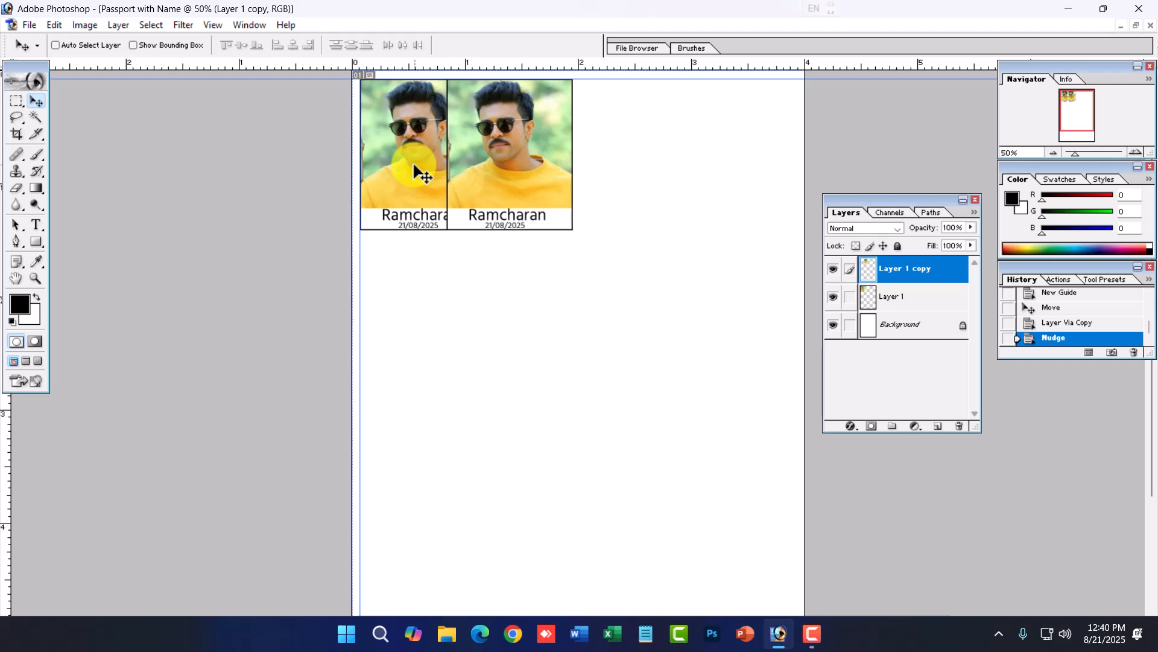
key("shift+Right")
key("shift+Right")
key("shift+Right")
key("shift+Right")
key("shift+Right")
key("shift+Right")
key("shift+Right")
key("shift+Right")
key("shift+Right")
key("shift+Right")
key("shift+Right")
key("shift+Right")
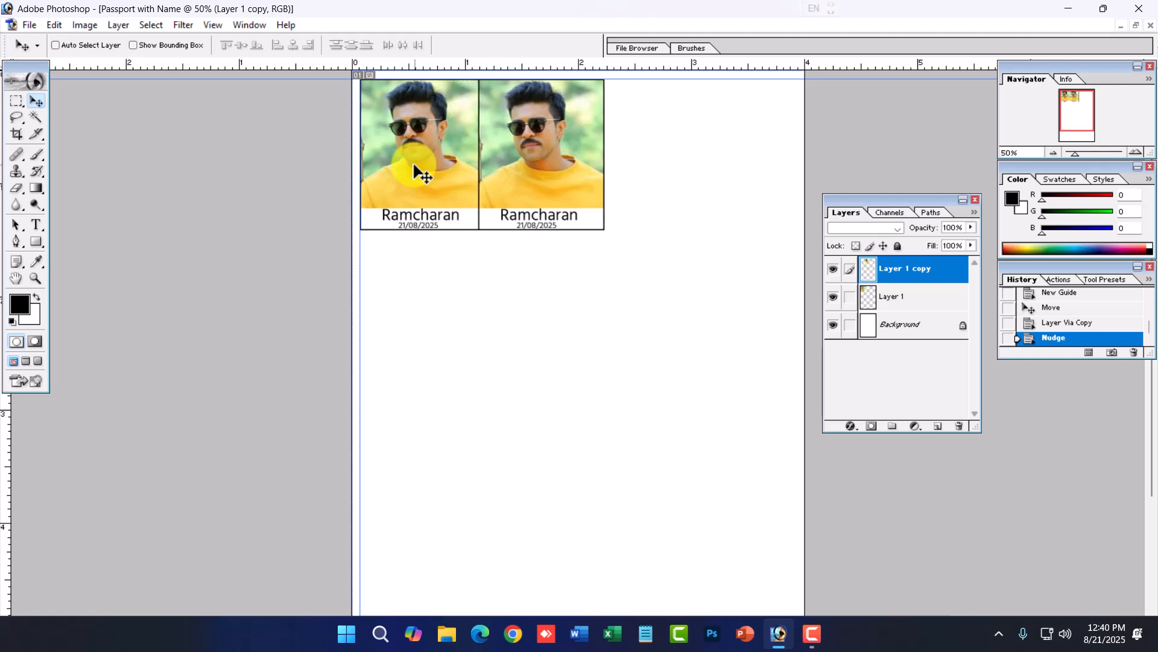
key("shift+Right")
key("shift+Right")
key("shift+Right")
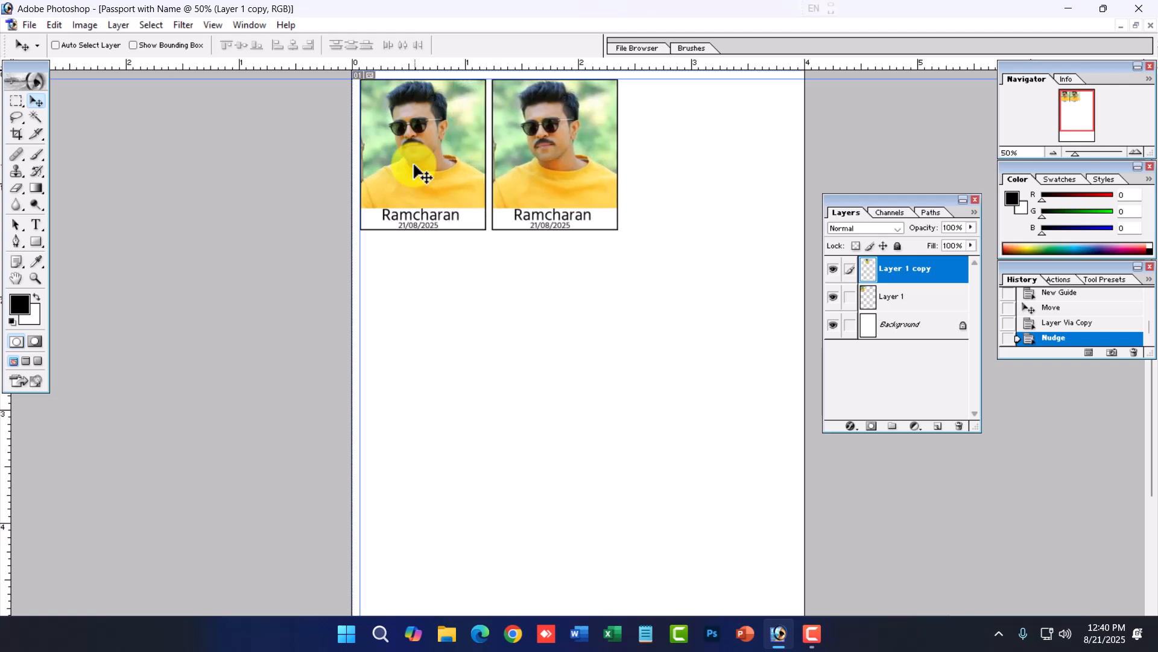
key("shift+Right")
key("Left")
key("Left")
key("Left")
key("Left")
key("Left")
key("Left")
key("Left")
key("Left")
key("Left")
key("Left")
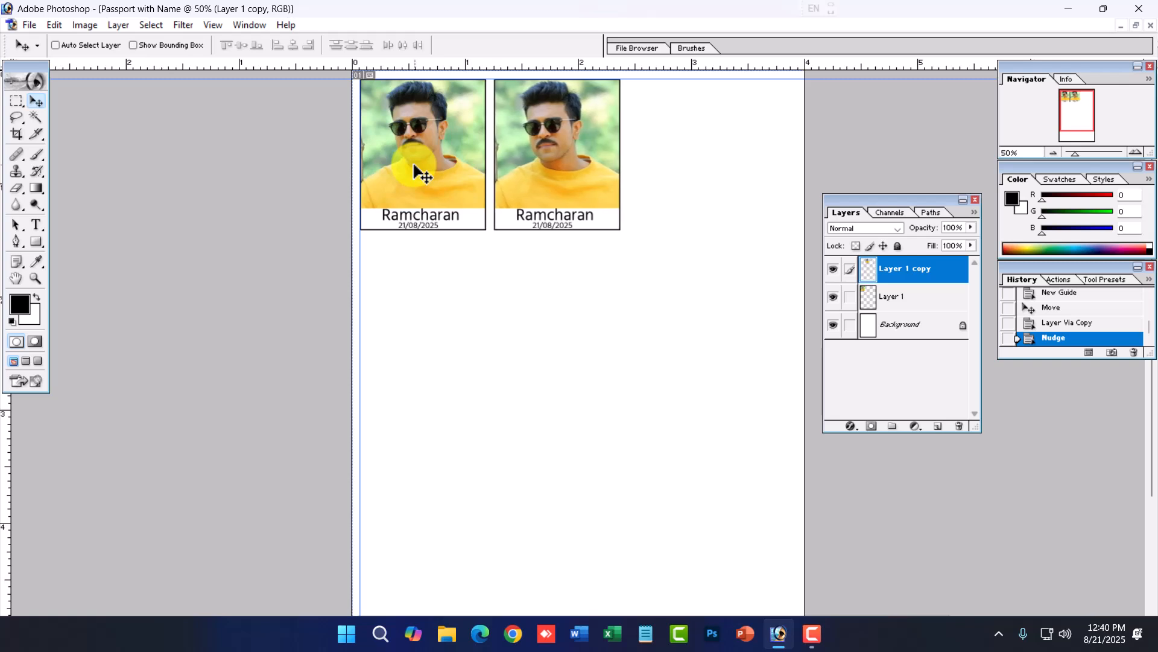
- Duplicate the photo again and place the third copy to the right to complete the top row
key("ctrl+j")
key("shift+Right")
key("shift+Right")
key("shift+Right")
key("shift+Right")
key("shift+Right")
key("shift+Right")
key("shift+Right")
key("shift+Right")
key("shift+Right")
key("shift+Right")
key("shift+Right")
key("shift+Right")
key("shift+Right")
key("shift+Right")
key("shift+Right")
key("shift+Right")
key("shift+Right")
key("shift+Right")
key("shift+Right")
key("shift+Right")
key("shift+Right")
key("shift+Right")
key("shift+Right")
key("shift+Right")
key("shift+Right")
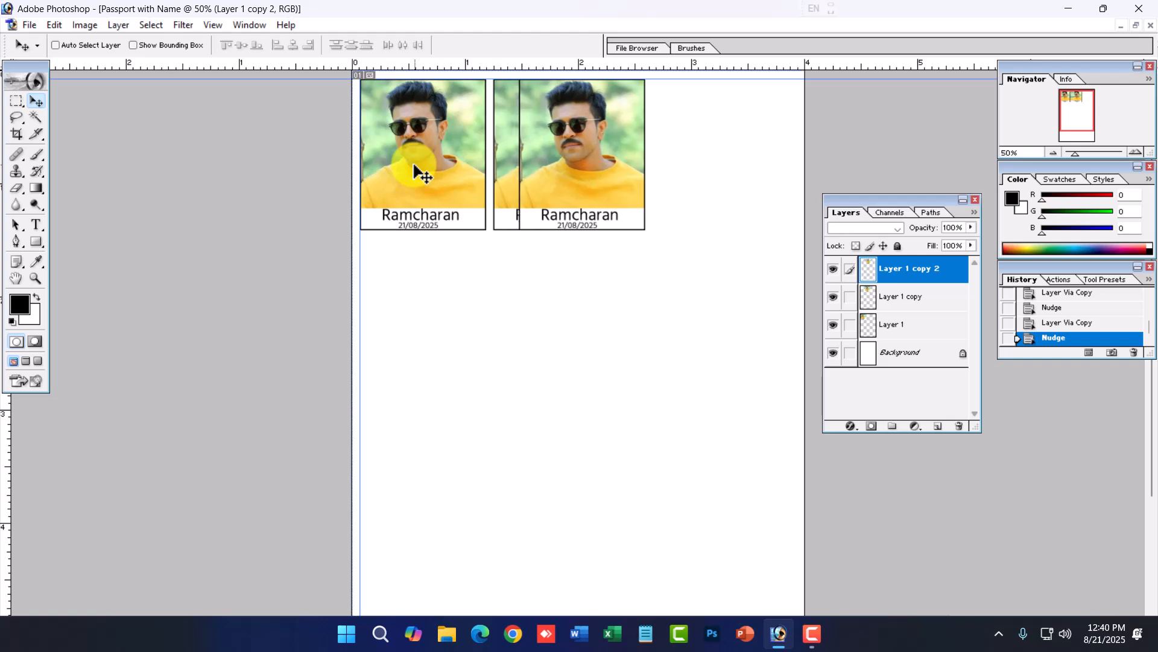
key("shift+Right")
key("shift+Right")
key("shift+Right")
key("shift+Right")
key("shift+Right")
key("shift+Right")
key("shift+Right")
key("shift+Right")
key("shift+Right")
key("shift+Right")
key("shift+Right")
key("shift+Right")
key("shift+Right")
key("shift+Right")
key("shift+Right")
key("shift+Right")
key("shift+Right")
key("shift+Right")
key("shift+Right")
key("shift+Right")
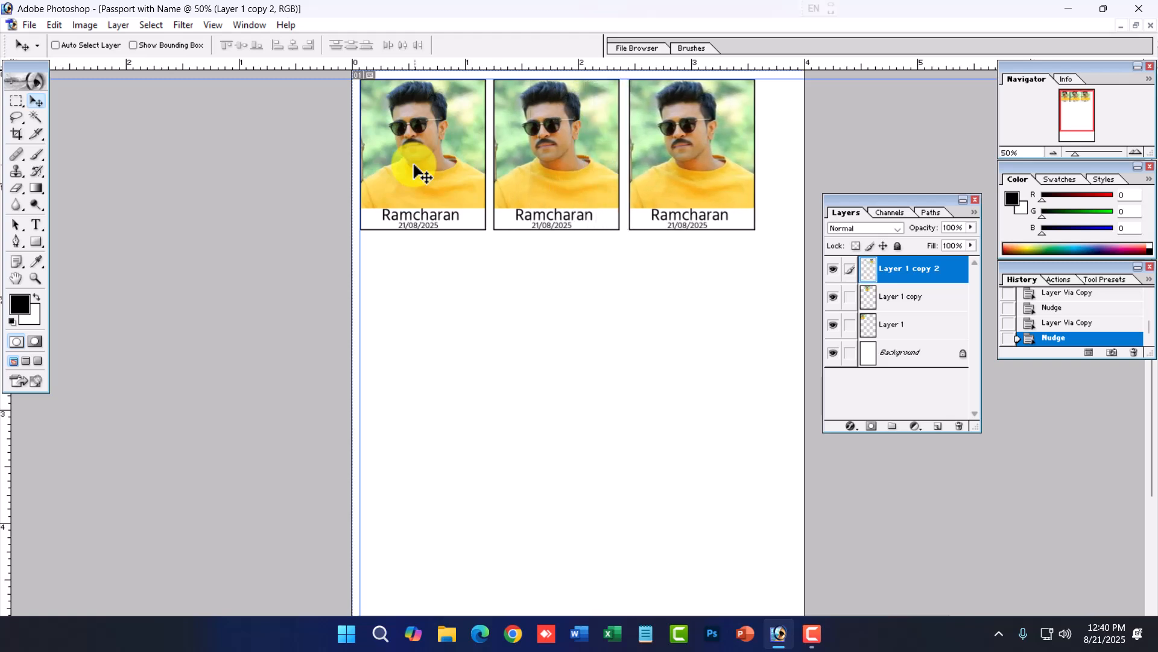
key("shift+Left")
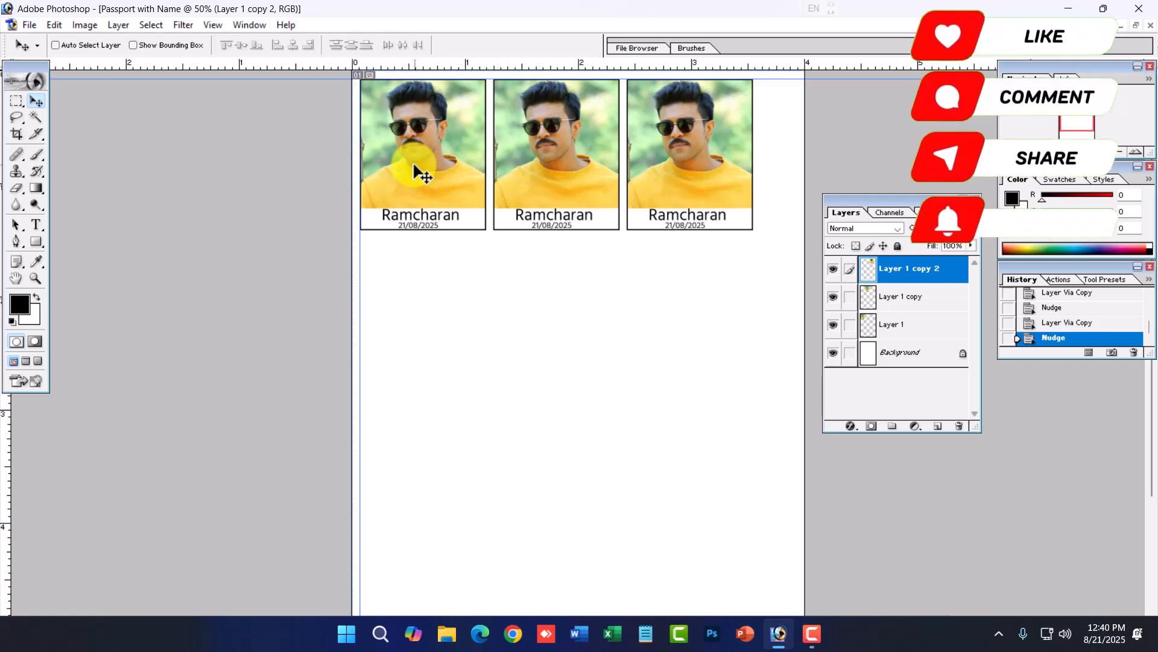
- Merge the three photos into one row layer, duplicate it and move the copy down as a second row
key("ctrl+e")
key("ctrl+e")
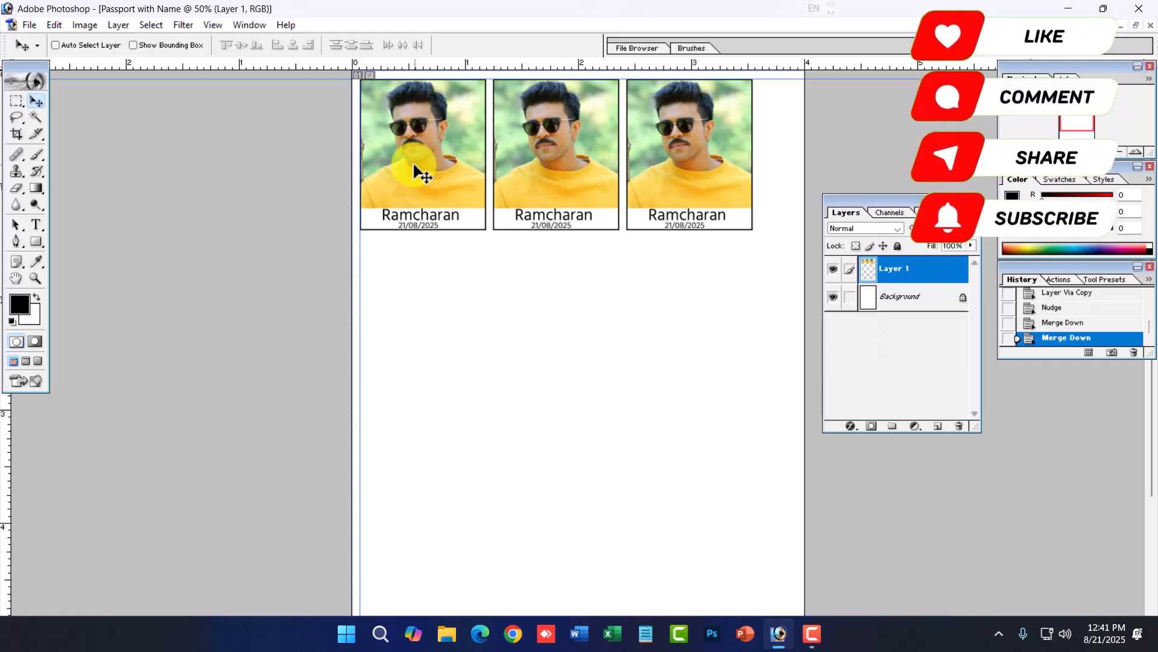
key("ctrl+j")
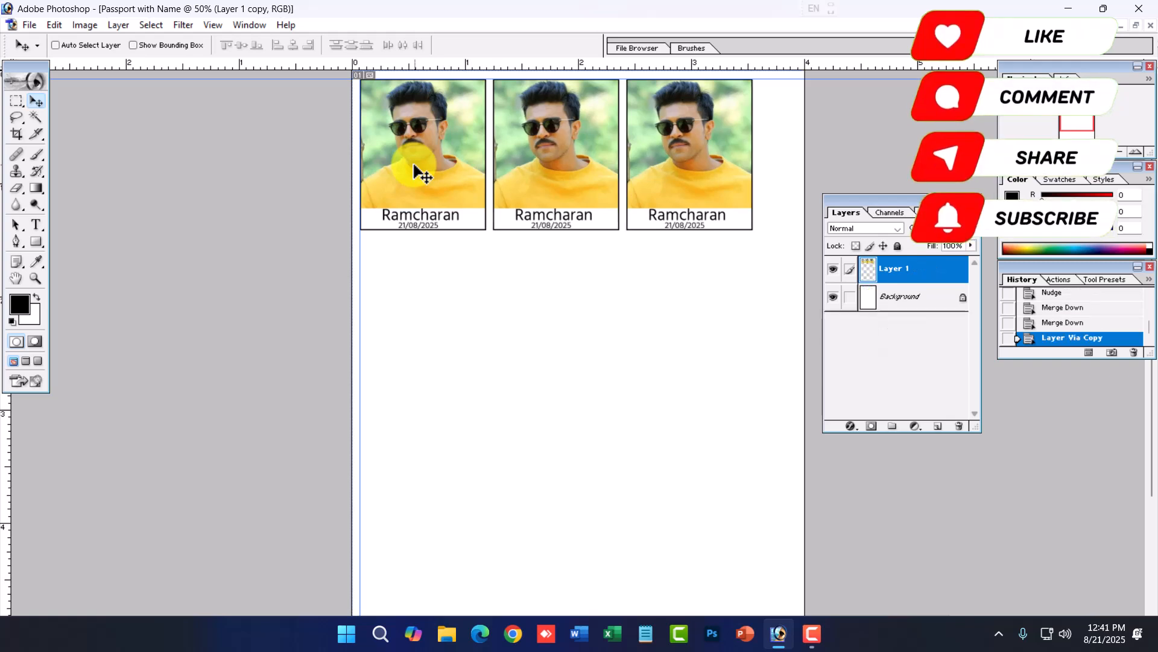
key("shift+Down")
key("shift+Down")
key("shift+Down")
key("shift+Down")
key("shift+Down")
key("shift+Down")
key("shift+Down")
key("shift+Down")
key("shift+Down")
key("shift+Down")
key("shift+Down")
key("shift+Down")
key("shift+Down")
key("shift+Down")
key("shift+Down")
key("shift+Down")
key("shift+Down")
key("shift+Down")
key("shift+Down")
key("shift+Down")
key("shift+Down")
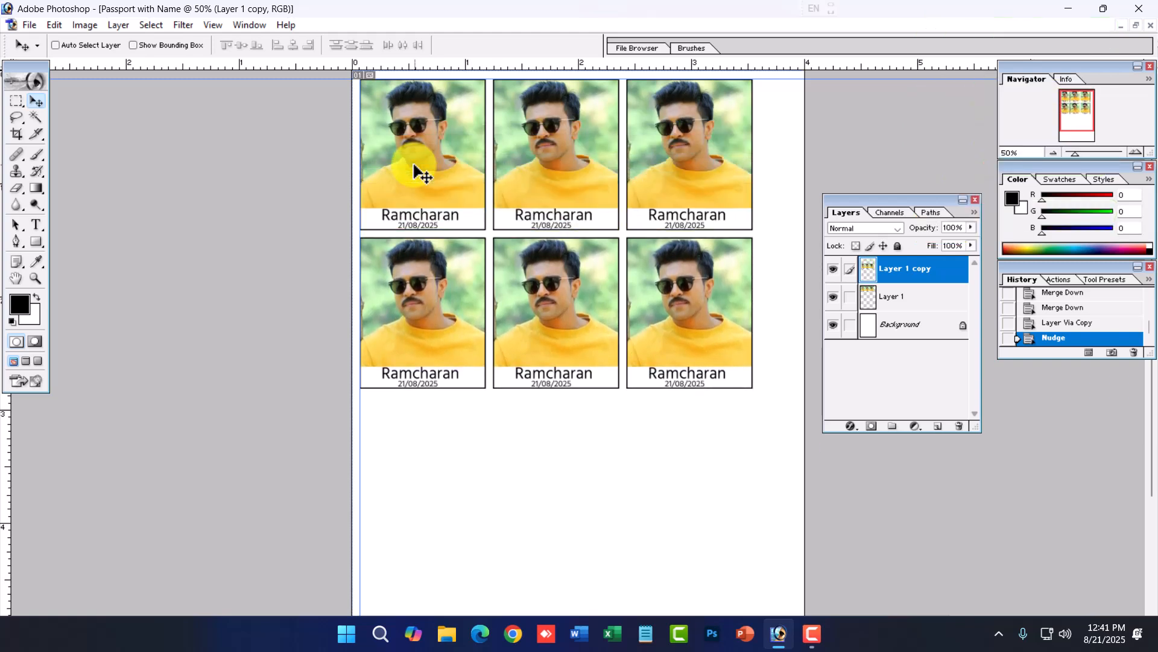
- Merge both rows, duplicate them and move the copy down to form the third and fourth rows
key("ctrl+e")
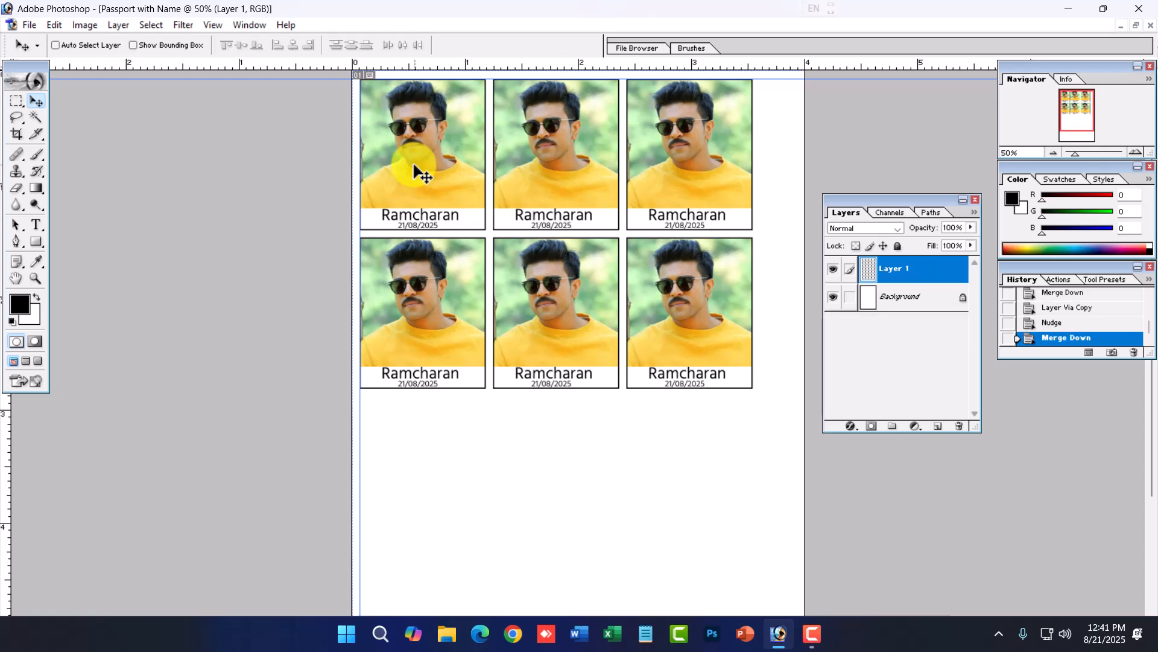
key("ctrl+j")
key("shift+Down")
key("shift+Down")
key("shift+Down")
key("shift+Down")
key("shift+Down")
key("shift+Down")
key("shift+Down")
key("shift+Down")
key("shift+Down")
key("shift+Down")
key("shift+Down")
key("shift+Down")
key("shift+Down")
key("shift+Down")
key("shift+Down")
key("shift+Down")
key("shift+Down")
key("shift+Down")
key("shift+Down")
key("shift+Down")
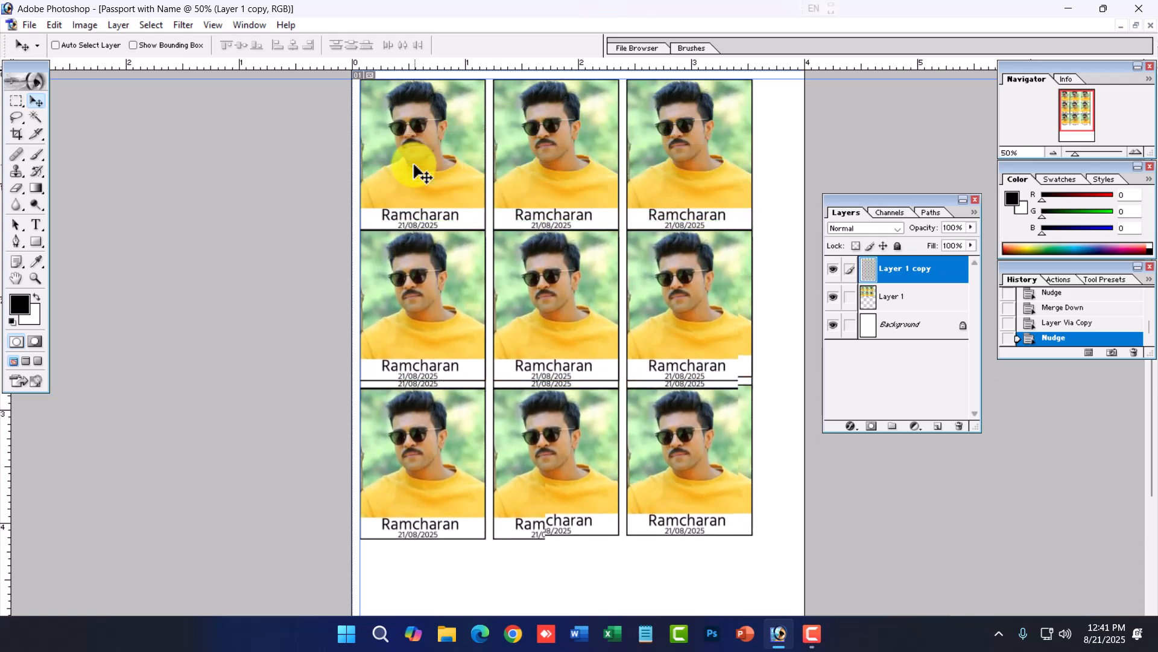
key("shift+Down")
key("shift+Down")
key("shift+Down")
key("shift+Down")
key("shift+Down")
key("shift+Down")
key("shift+Down")
key("shift+Down")
key("shift+Down")
key("shift+Down")
key("shift+Down")
key("shift+Down")
key("shift+Down")
key("shift+Down")
key("shift+Down")
key("shift+Down")
key("shift+Down")
key("shift+Down")
key("shift+Down")
key("shift+Down")
key("shift+Down")
- Merge all rows and scale the photo grid to about 105.3% with Free Transform to fill the sheet
scroll(414, 172, "down", 5)
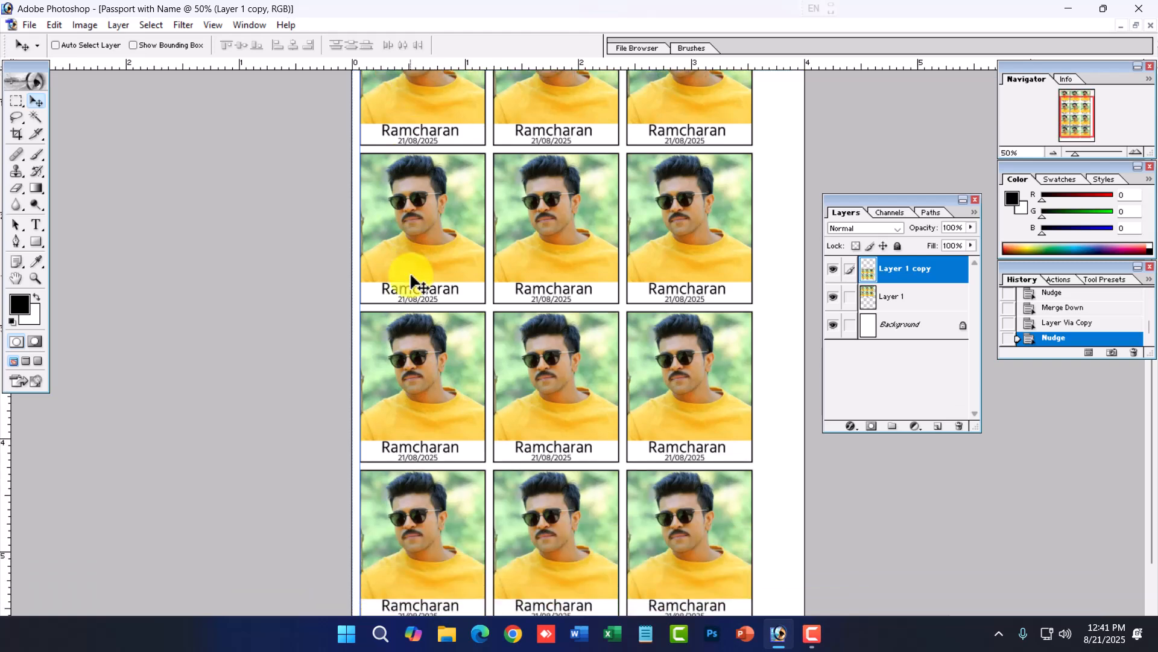
left_click(465, 340, "alt")
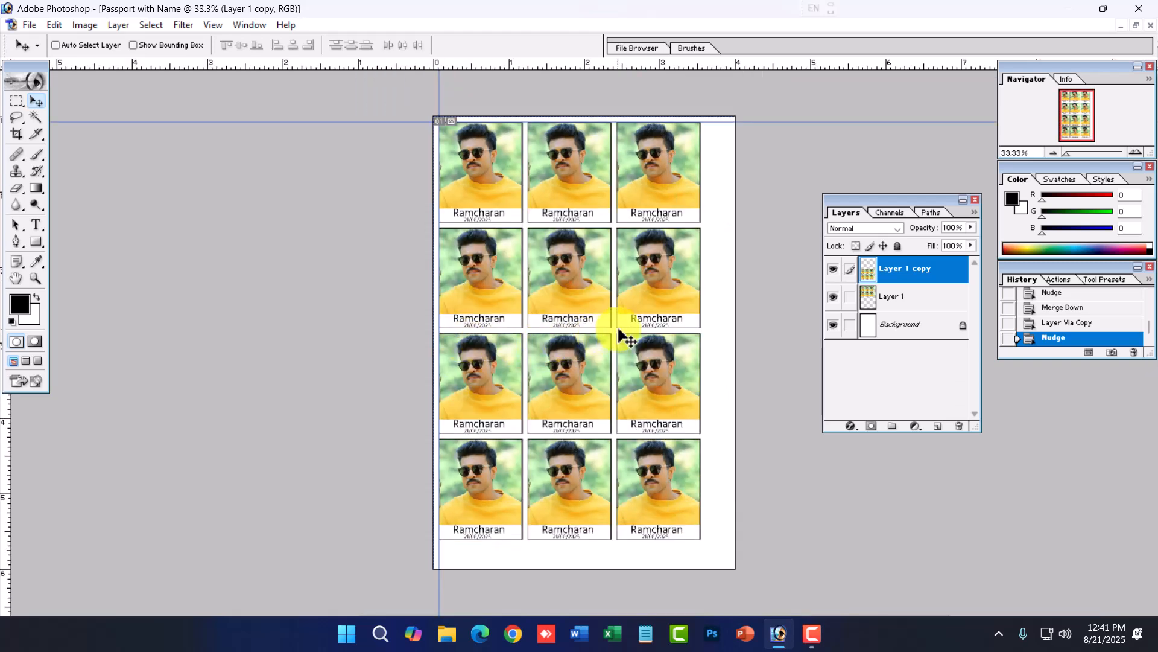
key("ctrl+e")
key("ctrl+t")
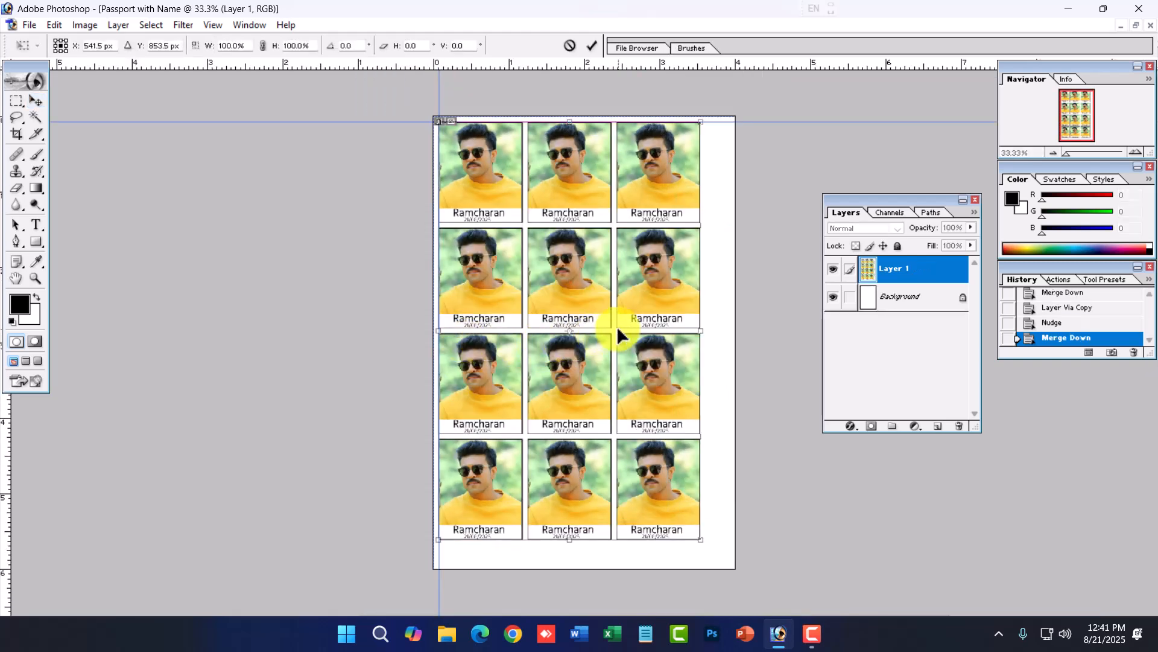
left_click_drag(700, 538, 720, 558)
key("Down")
key("Down")
key("Right")
key("Right")
key("Right")
key("Right")
key("Right")
key("Right")
key("Right")
key("Right")
key("Right")
key("Left")
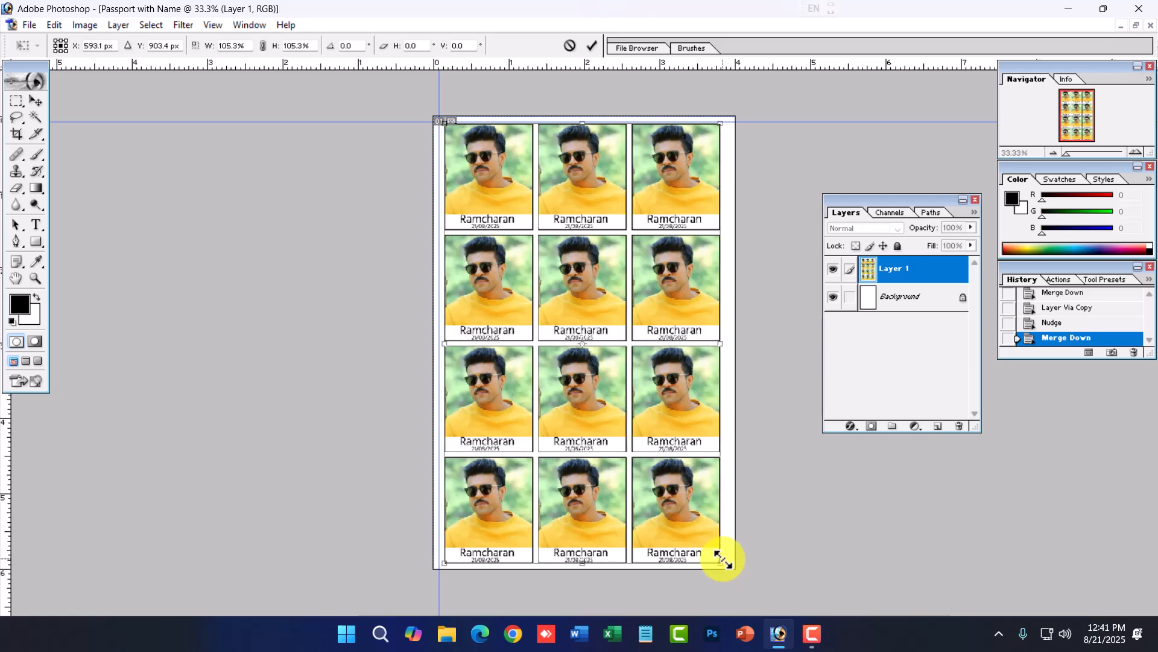
key("Return")
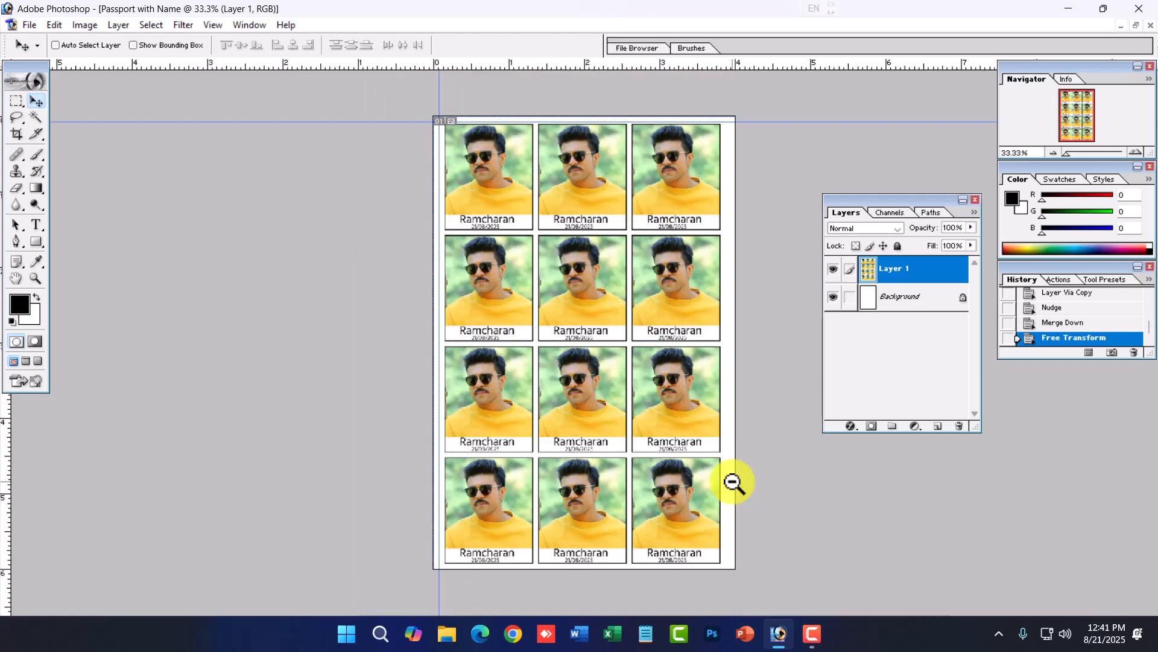
left_click(703, 401)
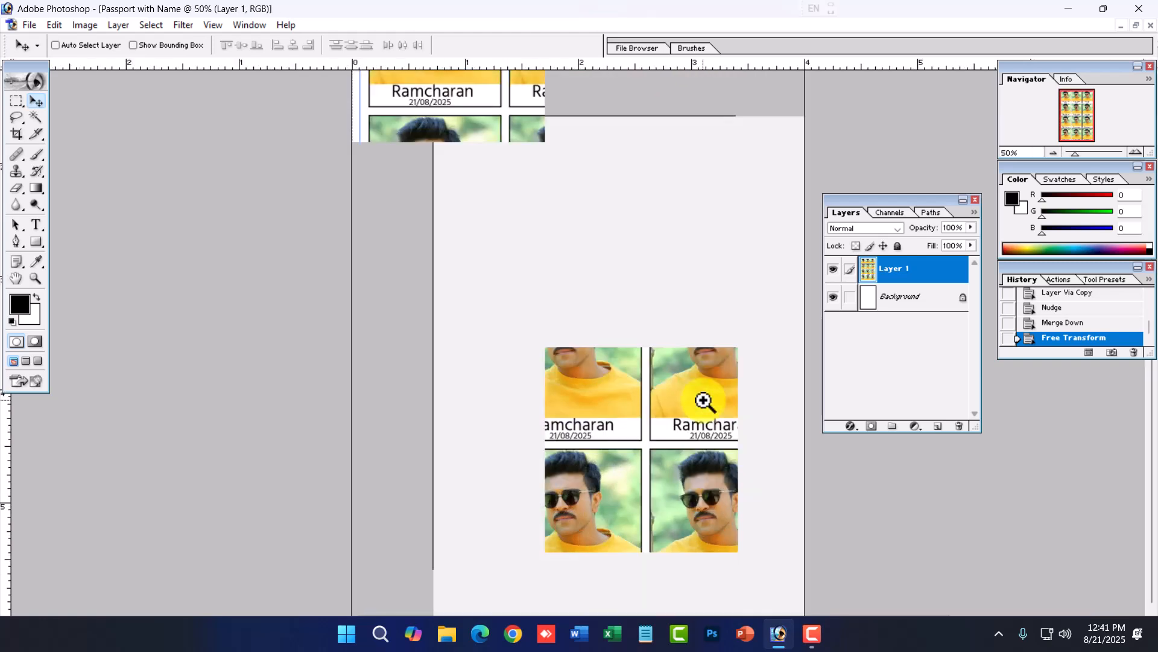
scroll(664, 397, "up", 2)
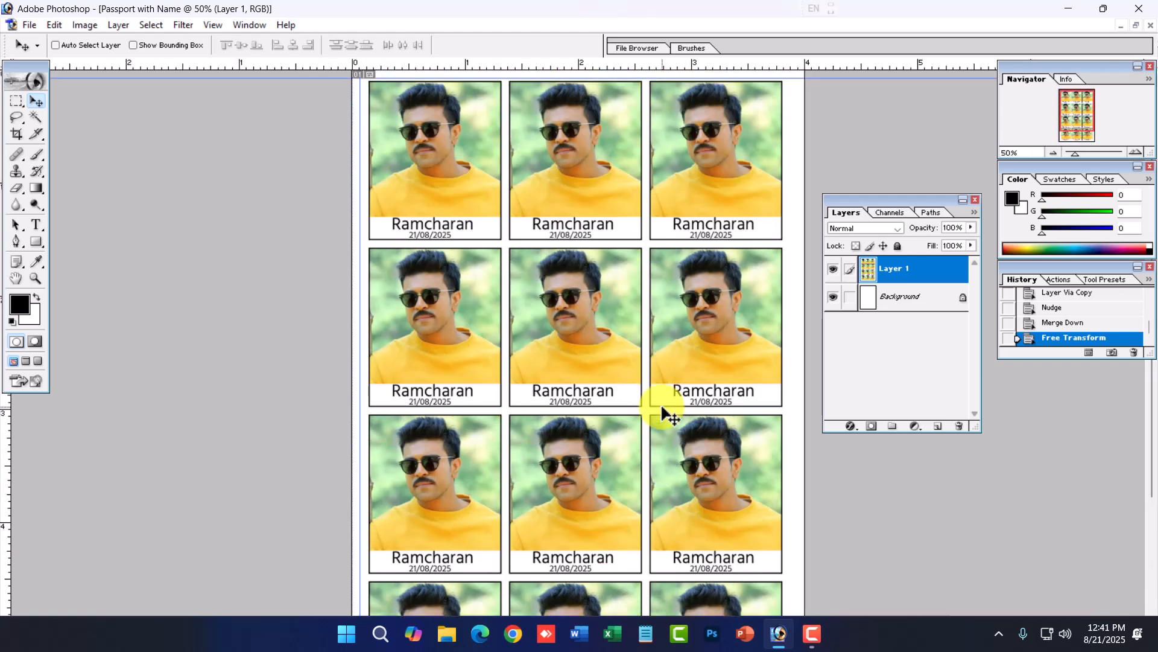
left_click(115, 25)
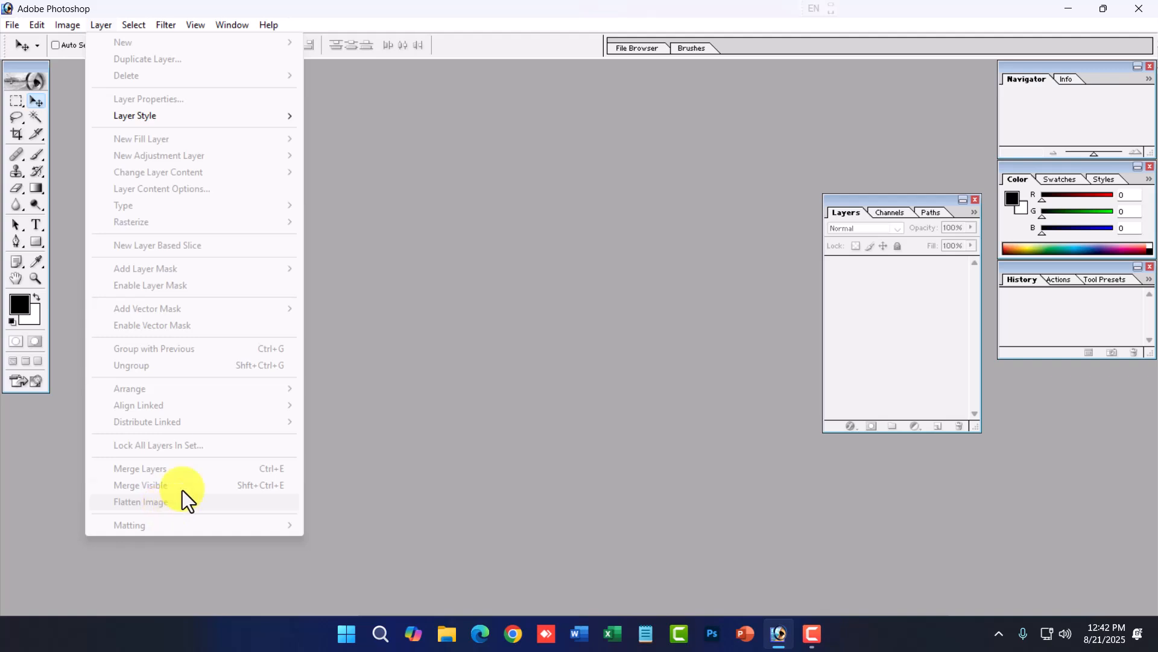
mouse_move(165, 23)
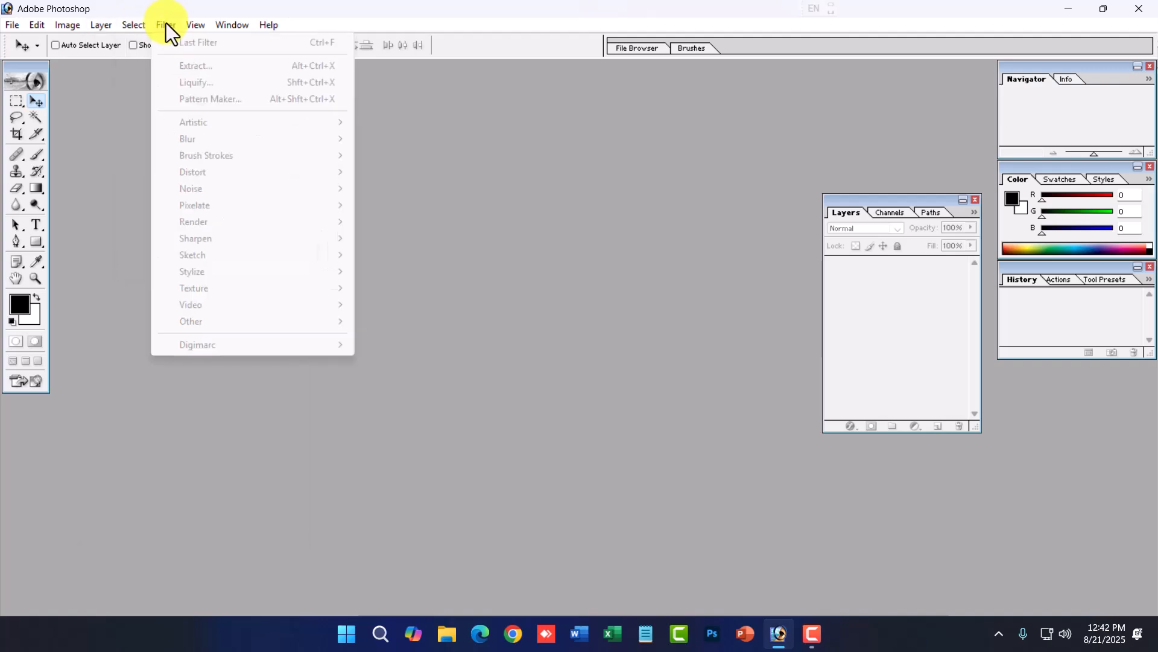
left_click(556, 332)
- Open the sai image from the Desktop
key("ctrl+o")
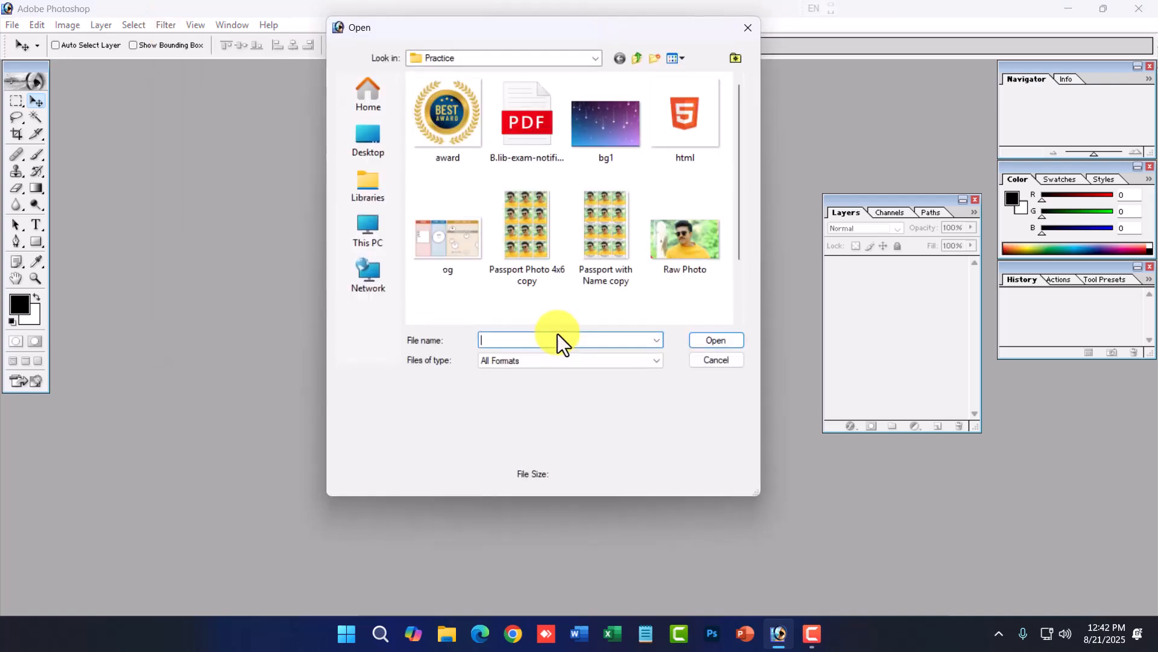
left_click(369, 140)
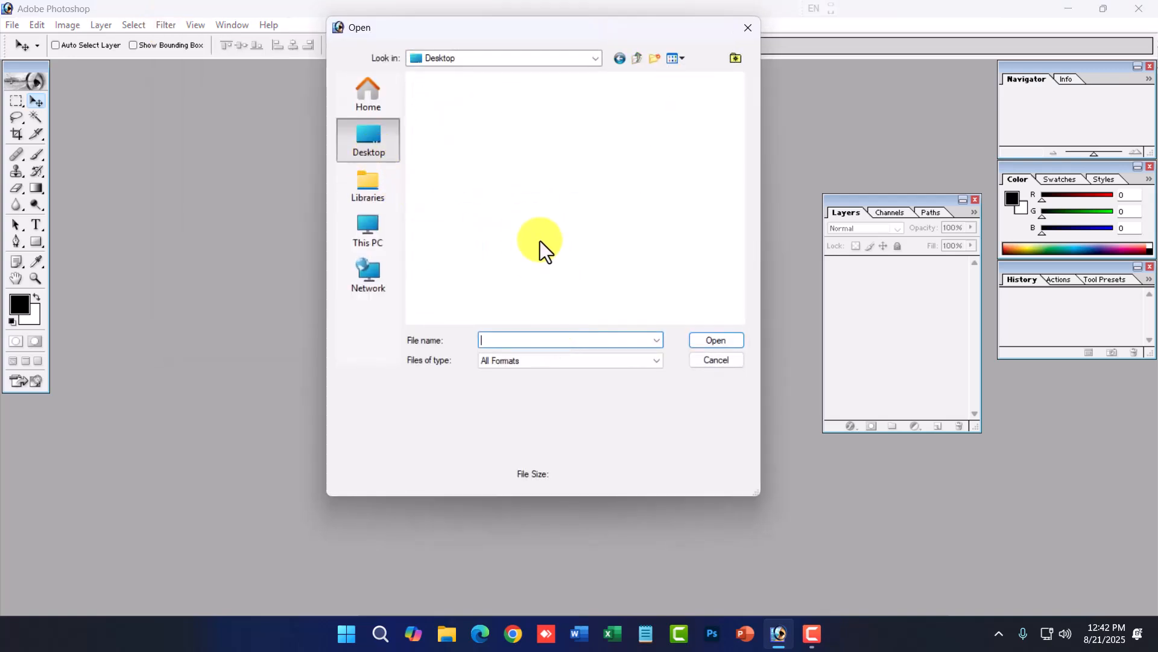
scroll(537, 241, "down", 10)
double_click(618, 233)
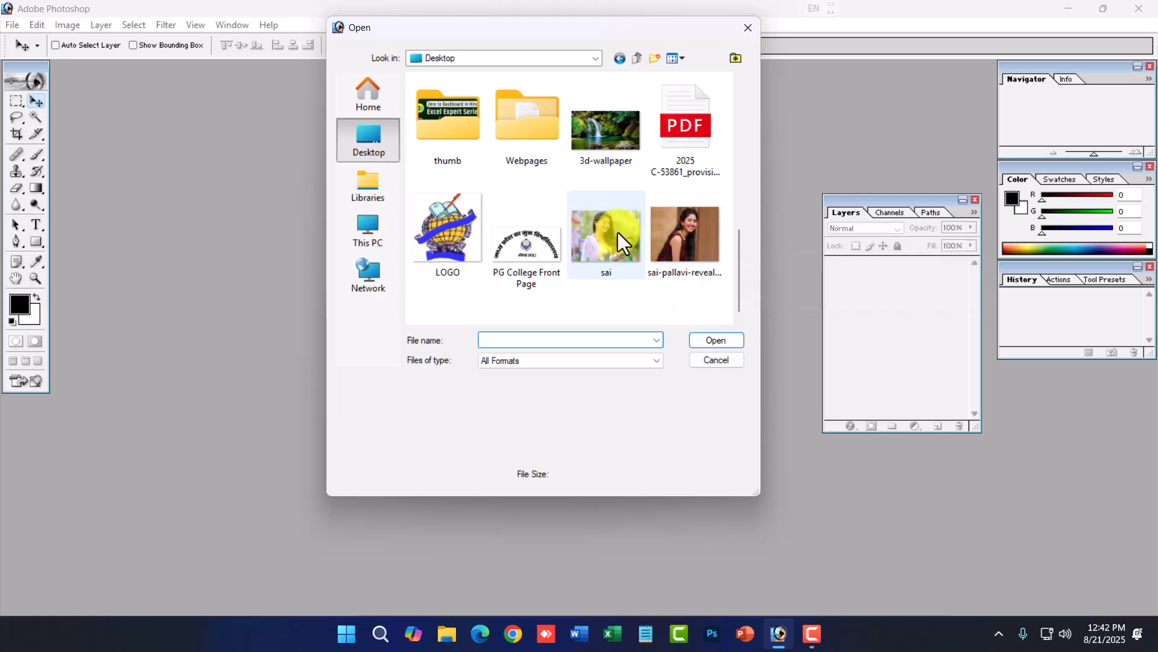
- Switch to Chrome and search Google for "nature background"
left_click(155, 24)
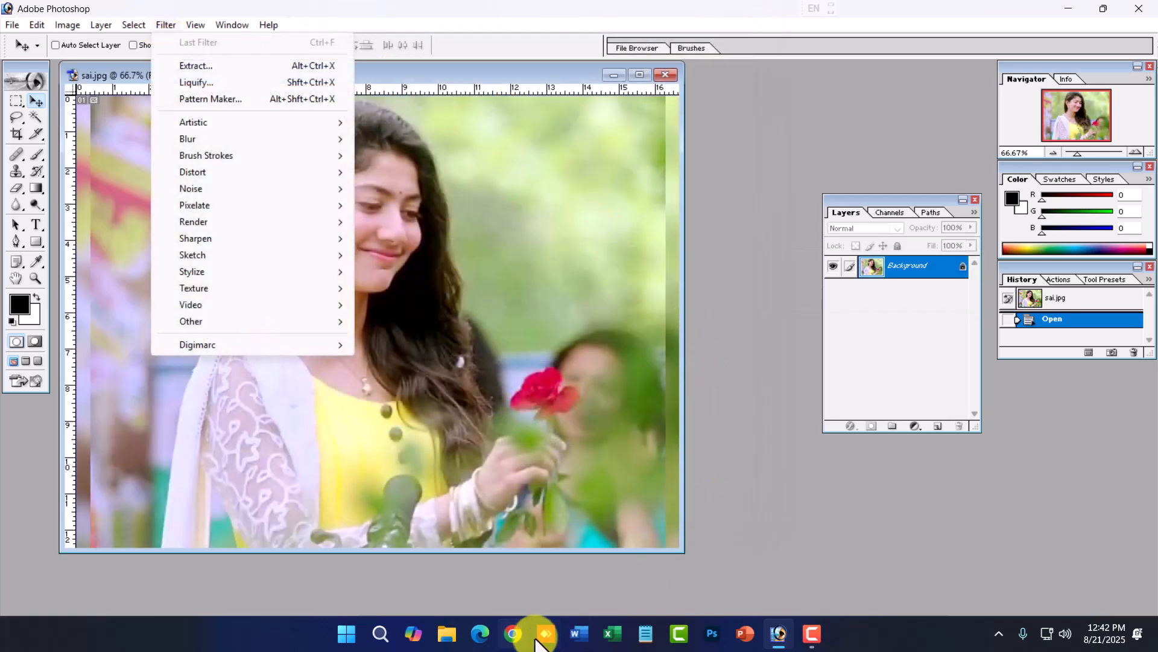
left_click(513, 632)
left_click(384, 355)
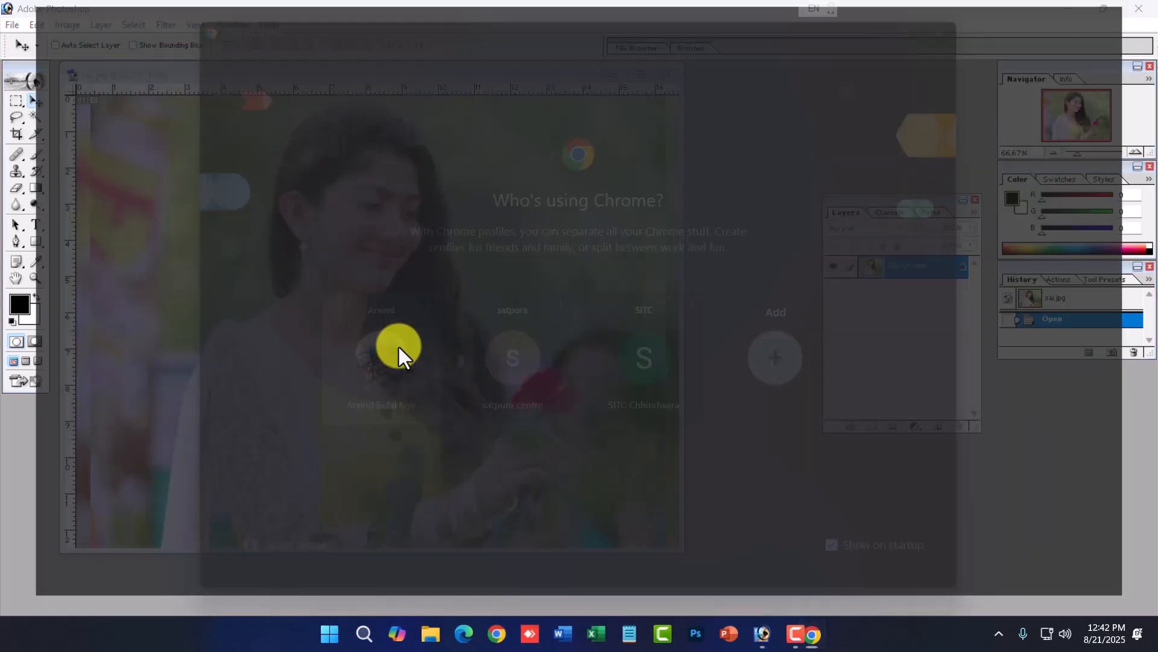
left_click(298, 379)
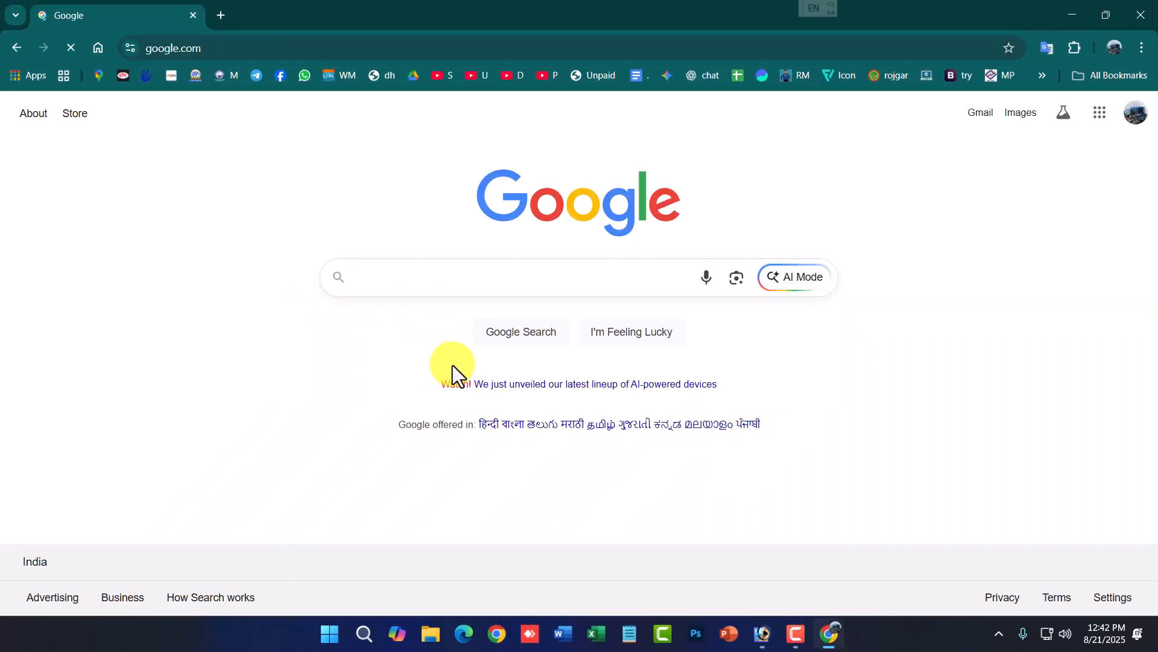
type("nature background")
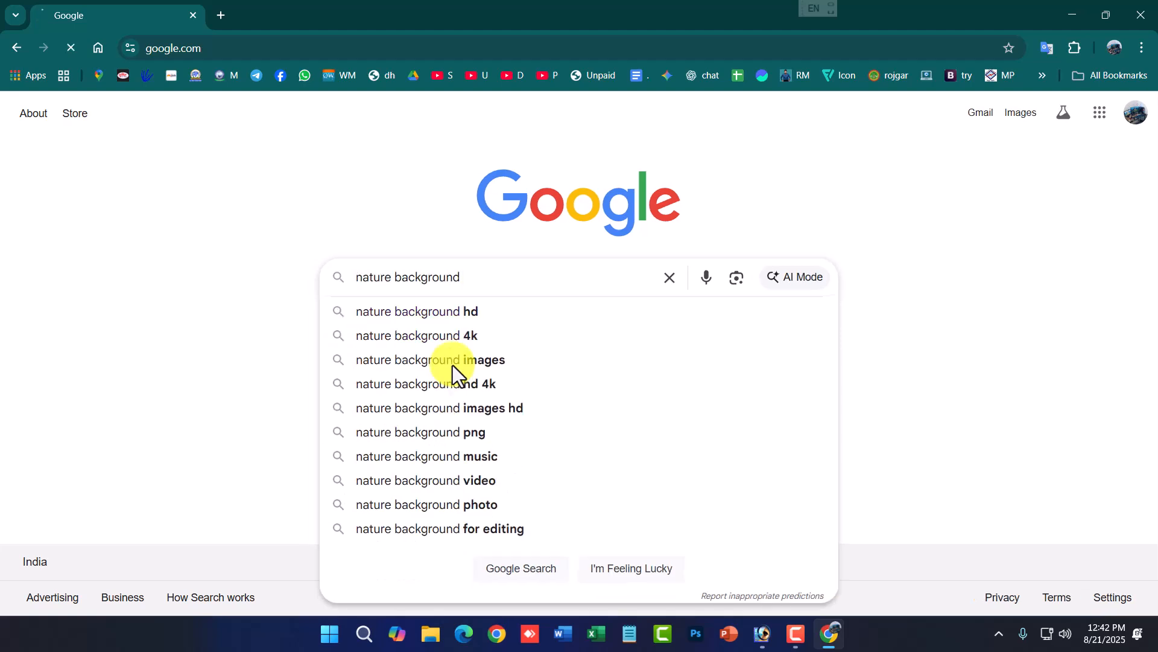
key("Return")
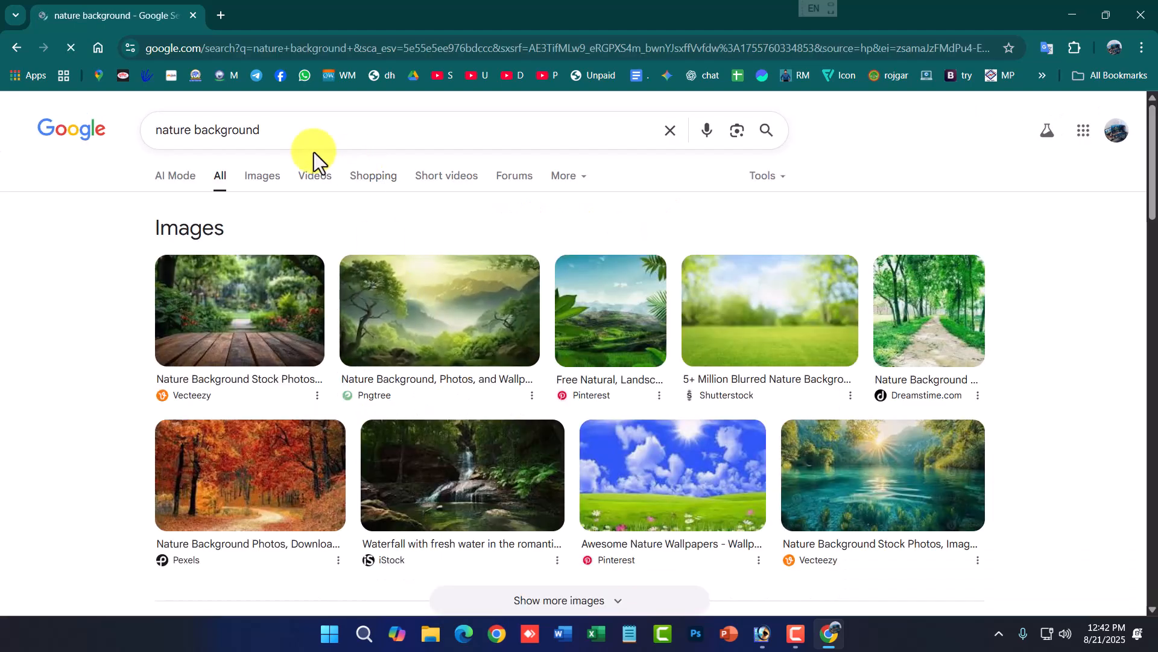
- Show image results and filter them to Large size
left_click(259, 178)
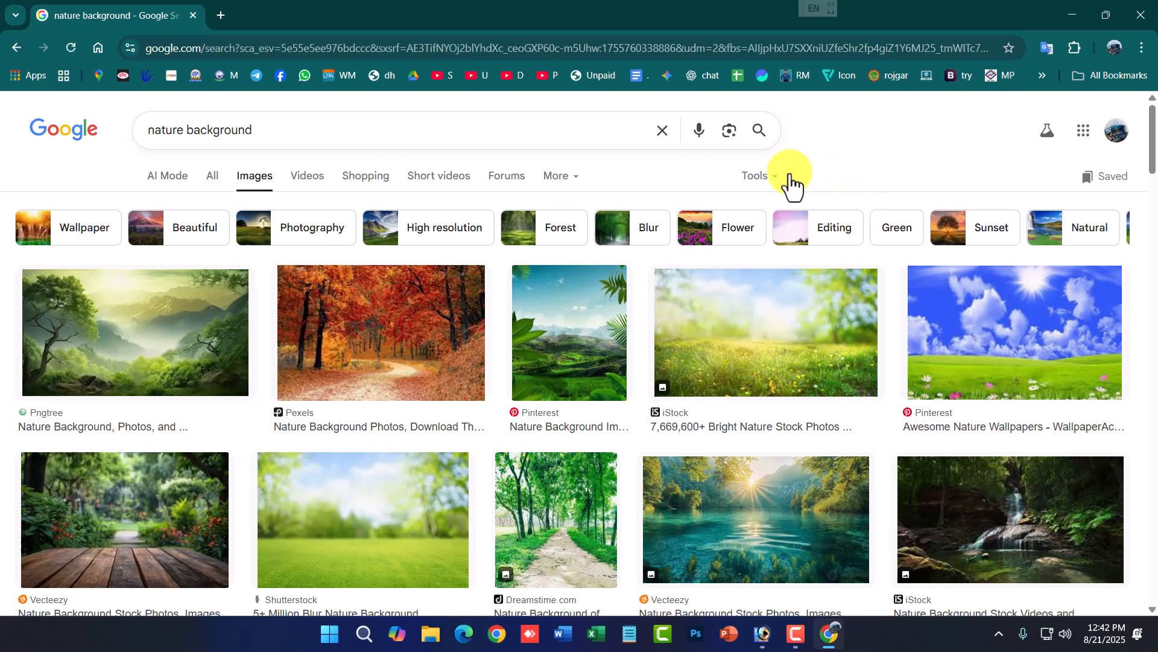
left_click(781, 179)
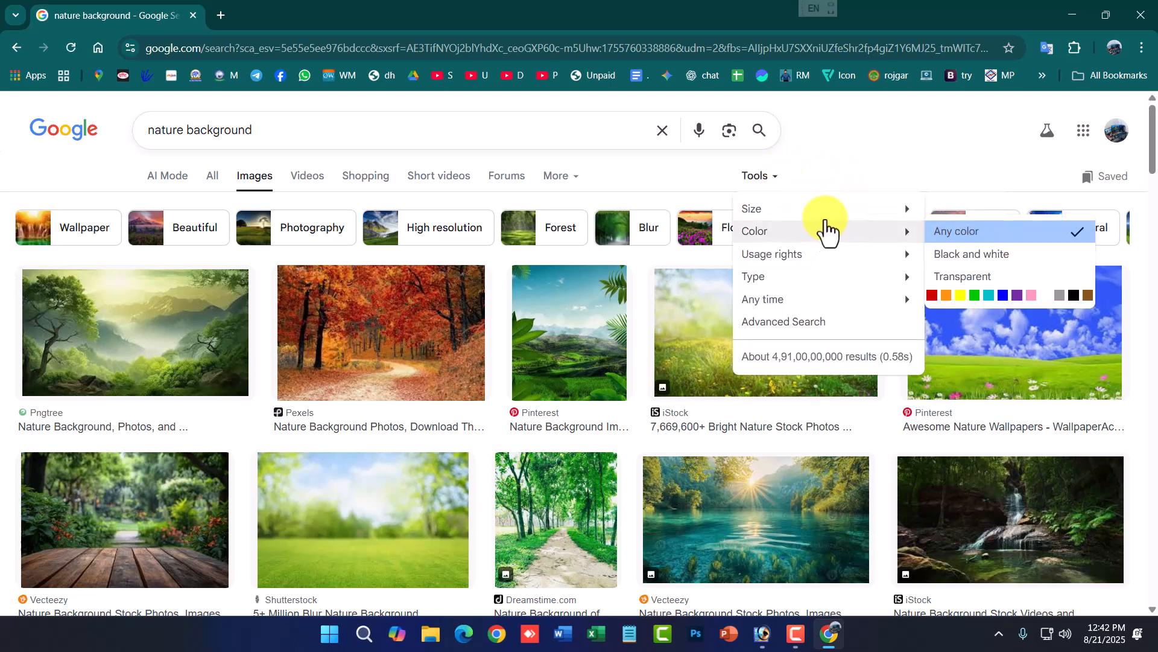
mouse_move(882, 214)
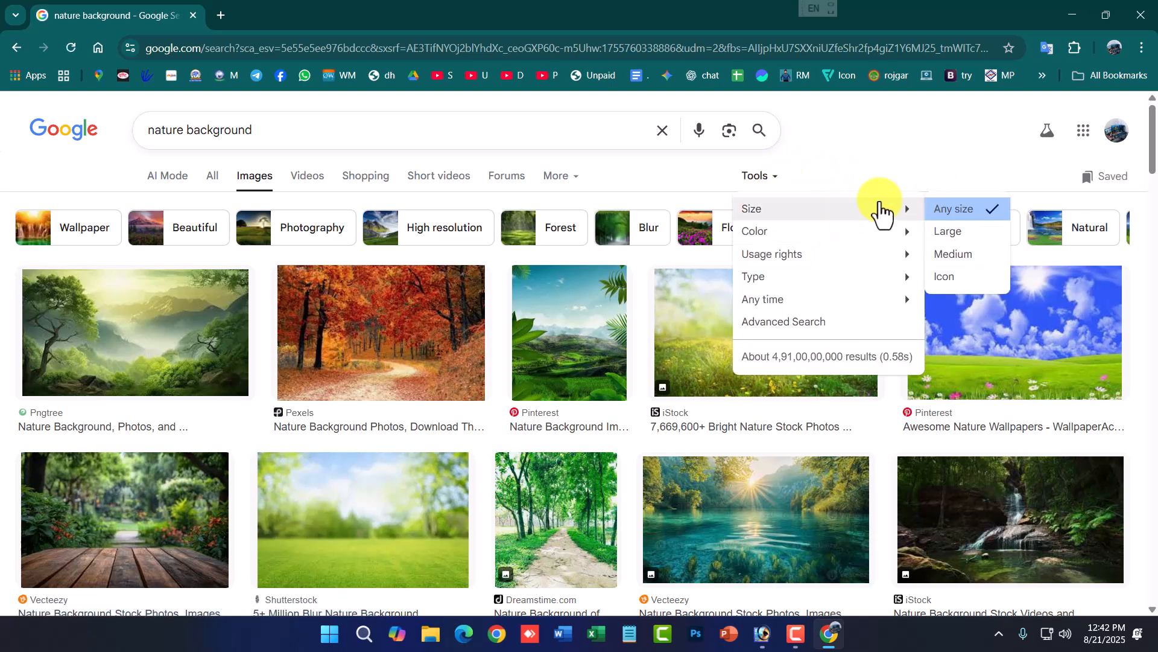
left_click(947, 233)
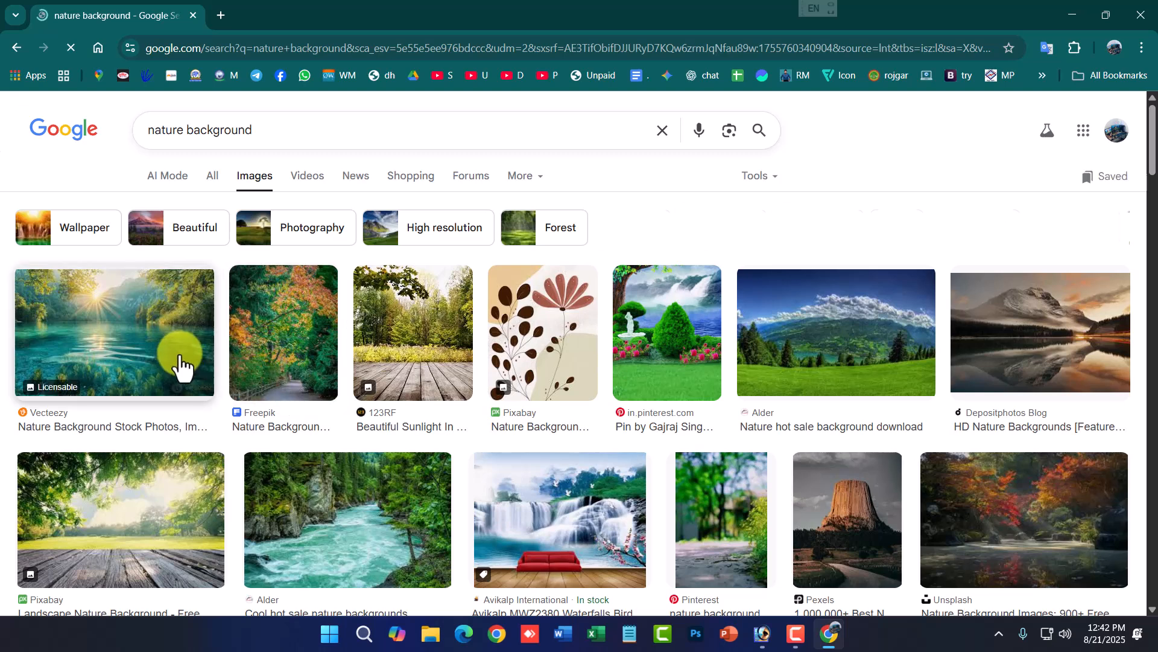
- Save the mountain lake reflection image to Downloads as Soothing-nature-backgrounds-2
left_click(158, 340)
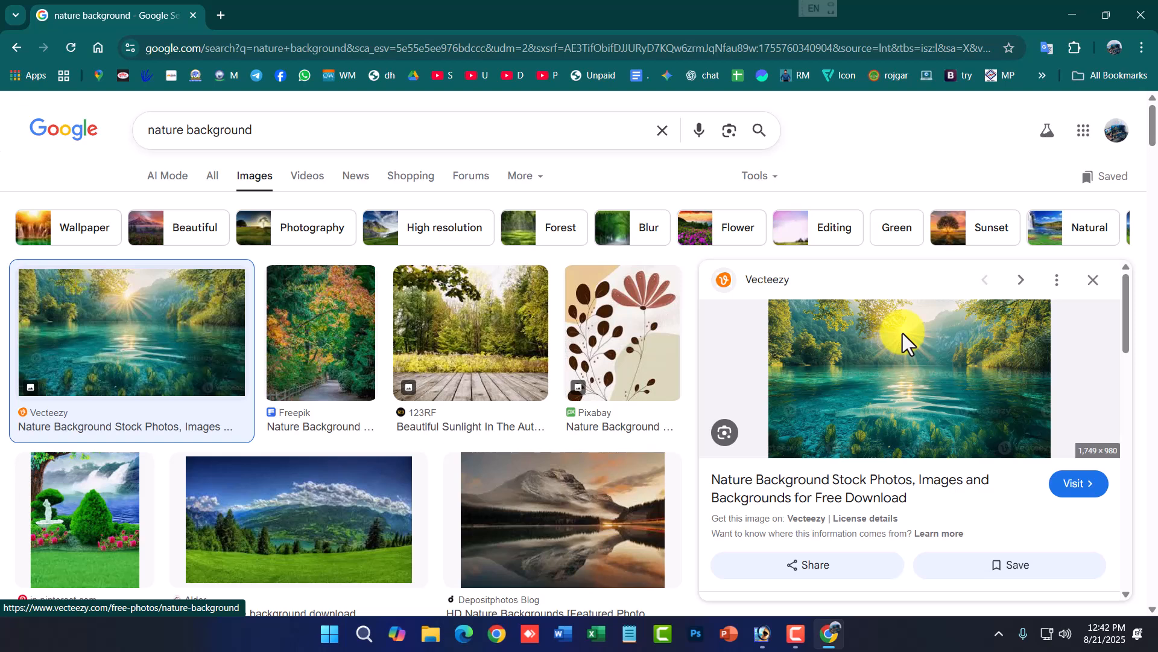
scroll(902, 341, "down", 3)
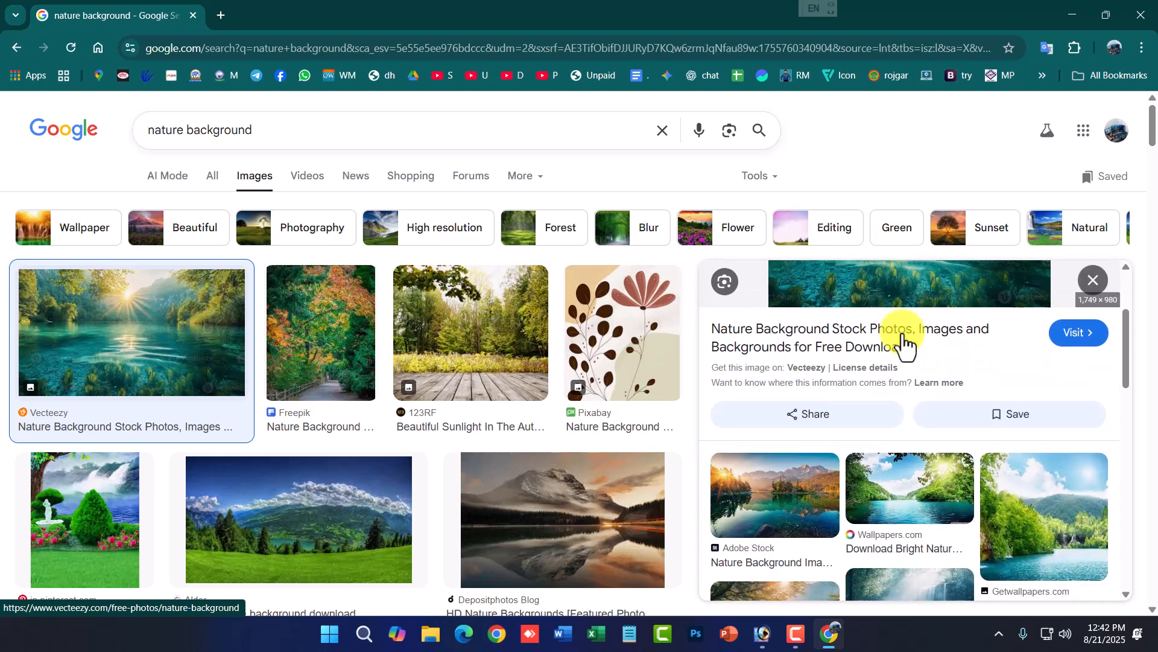
left_click(587, 517)
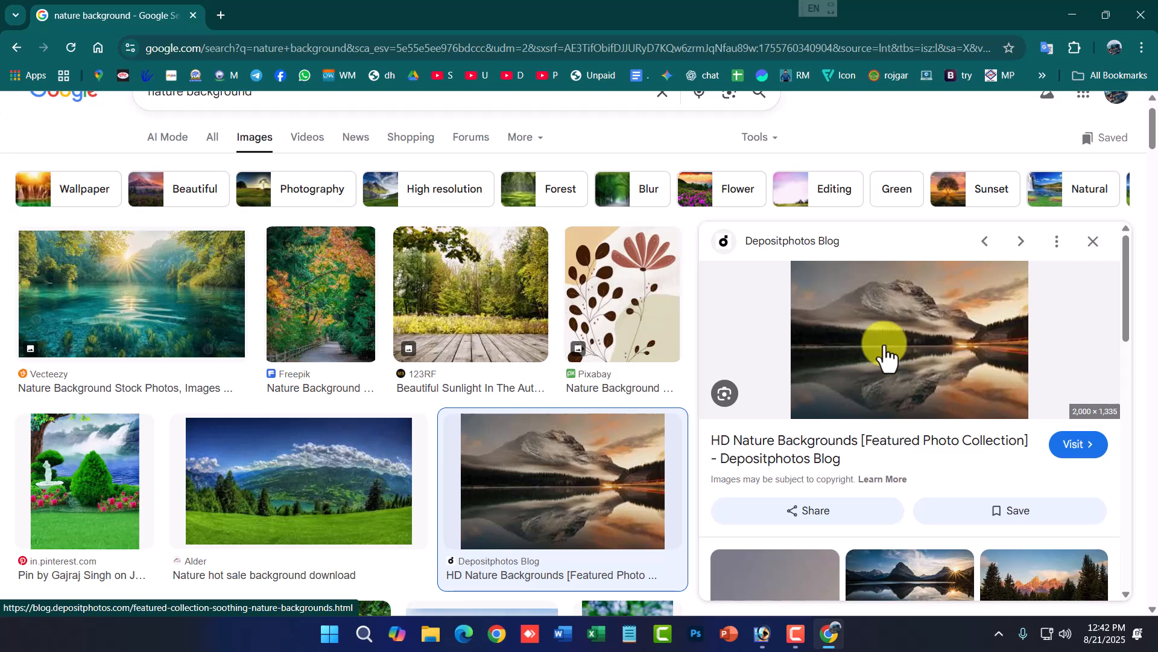
right_click(885, 313)
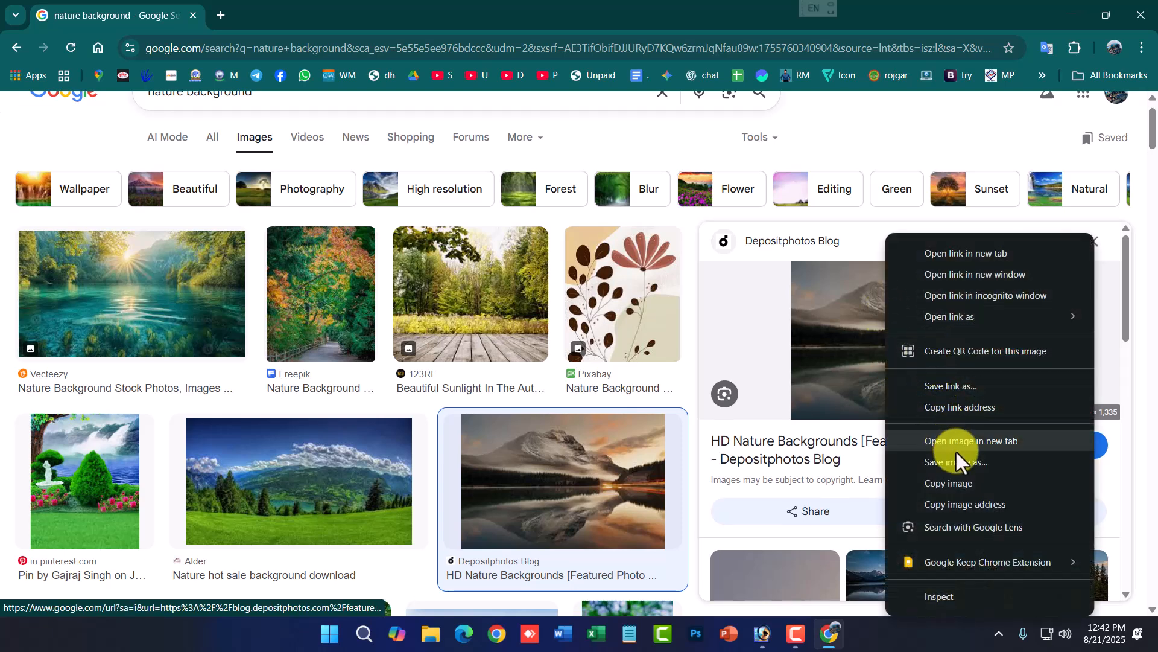
left_click(959, 455)
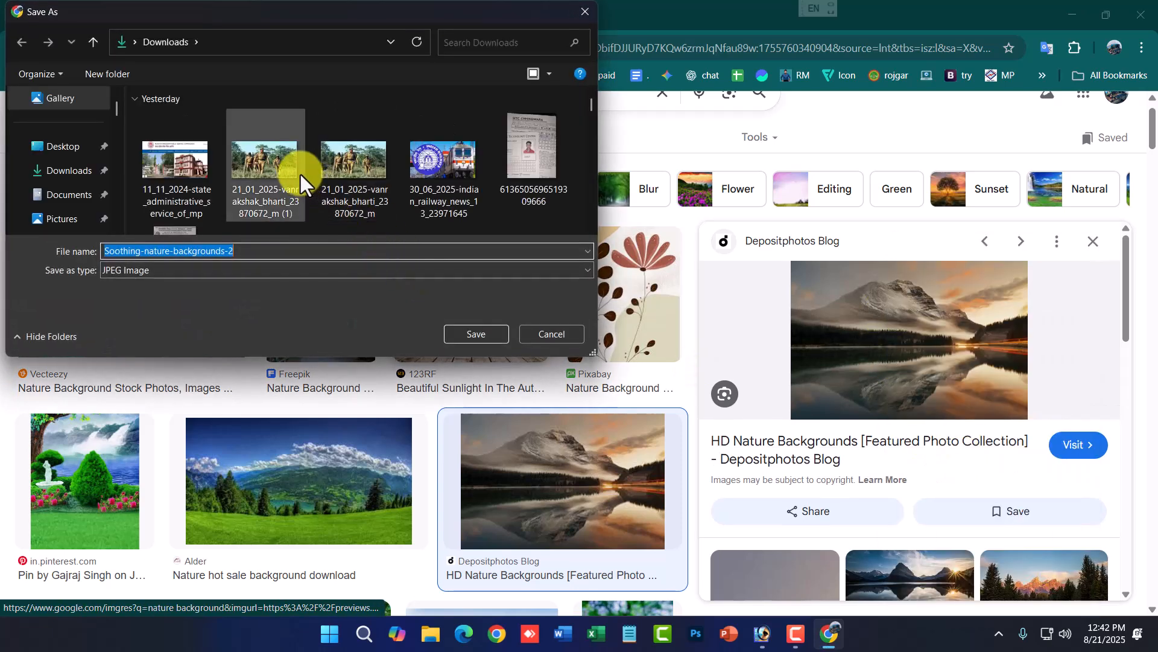
left_click(477, 332)
- Return to Photoshop and open Soothing-nature-backgrounds-2 from the Downloads folder
left_click(763, 632)
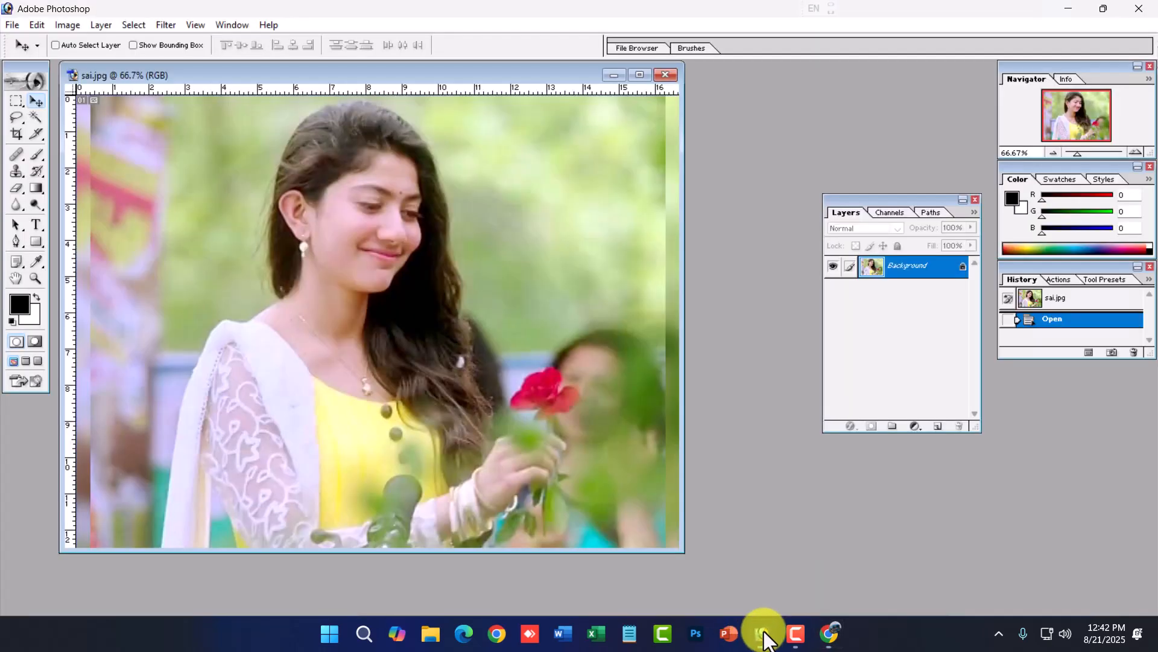
key("ctrl+o")
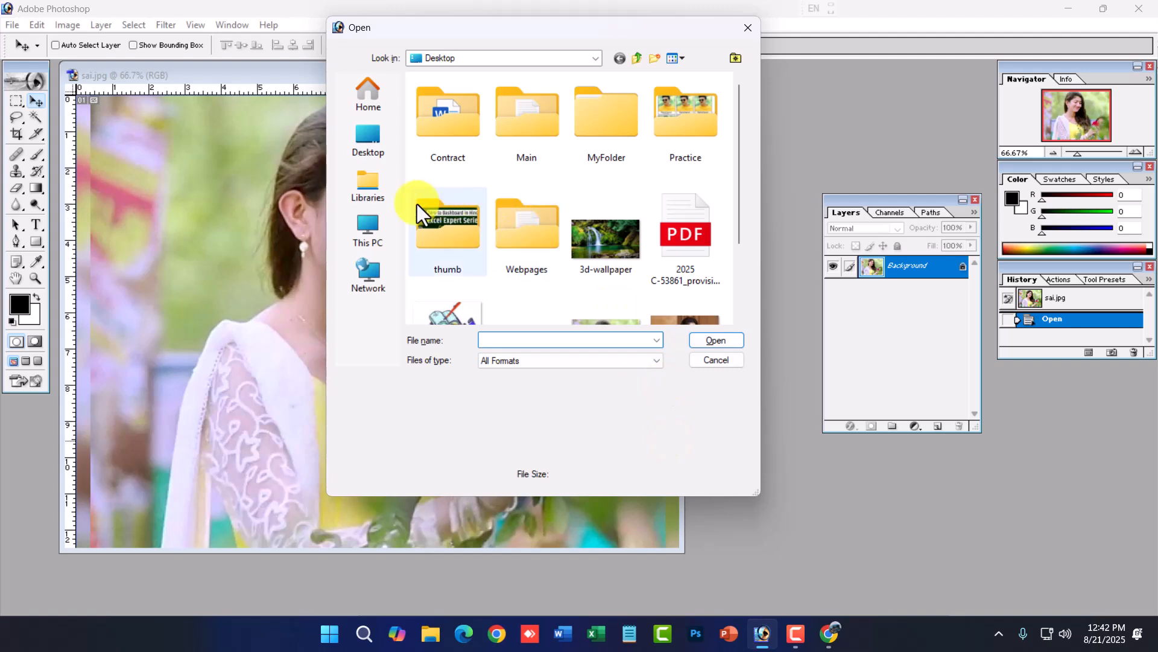
left_click(633, 63)
double_click(648, 145)
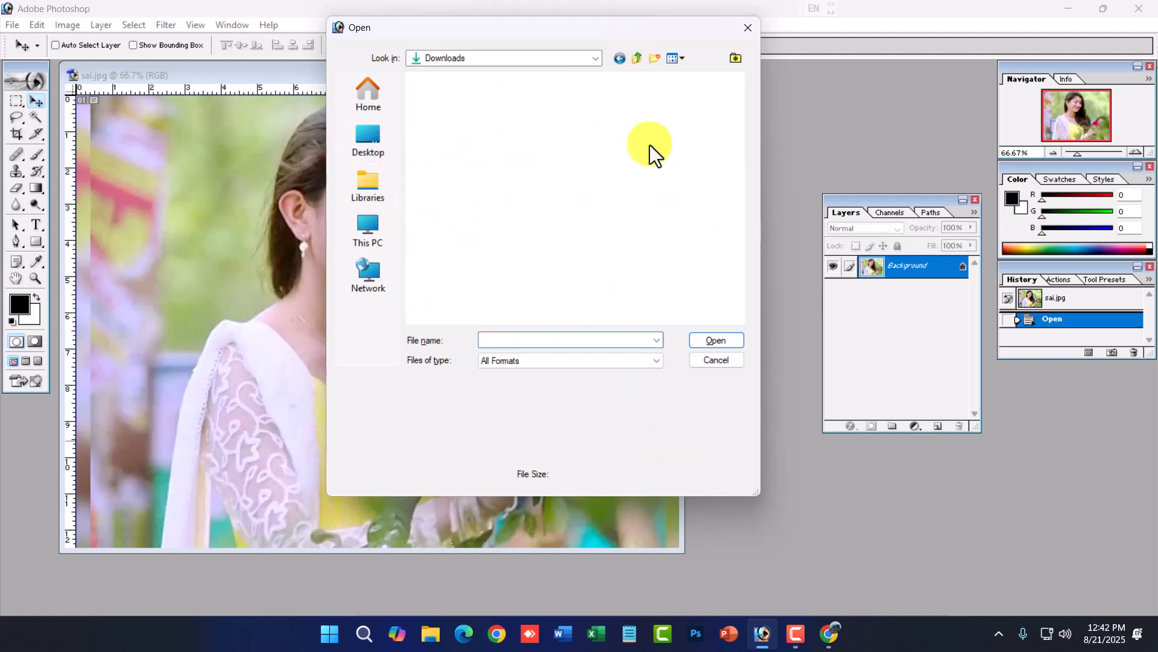
left_click(441, 125)
double_click(441, 124)
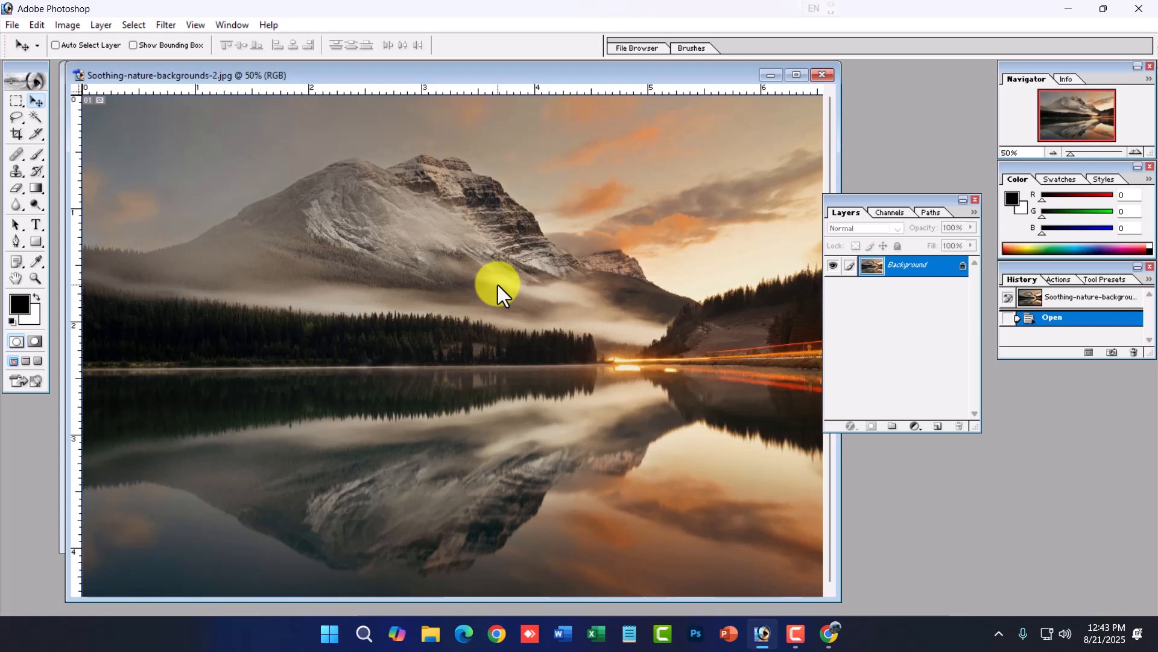
- Apply a Lens Flare centred near the sun at 133% brightness, then undo it
left_click(166, 25)
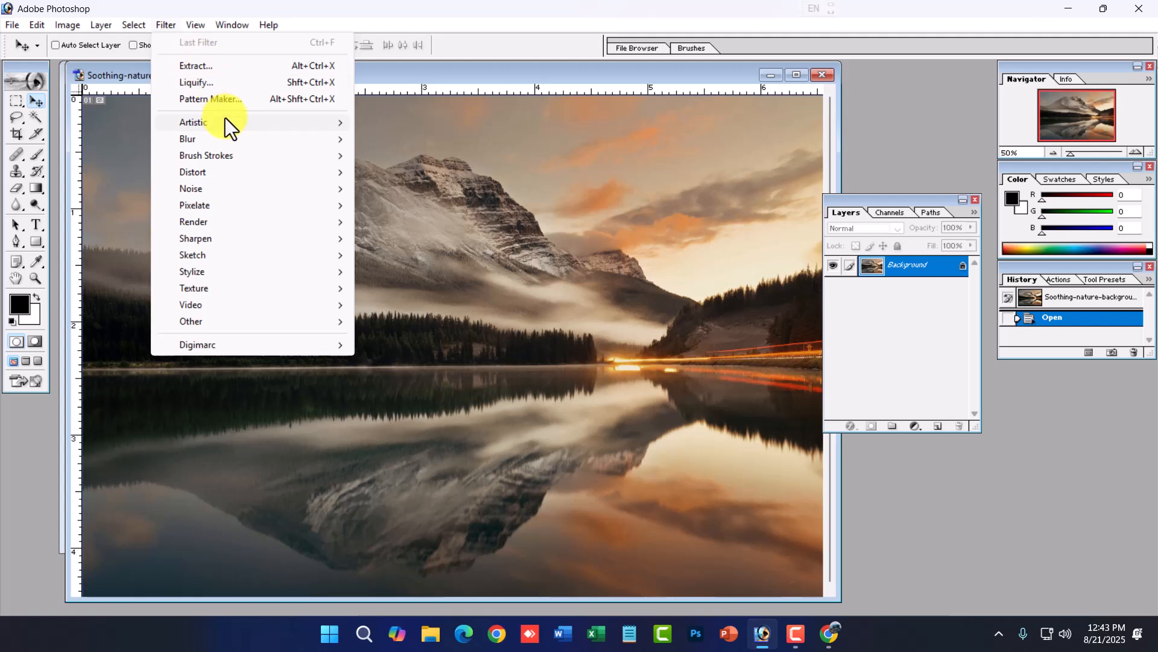
mouse_move(226, 119)
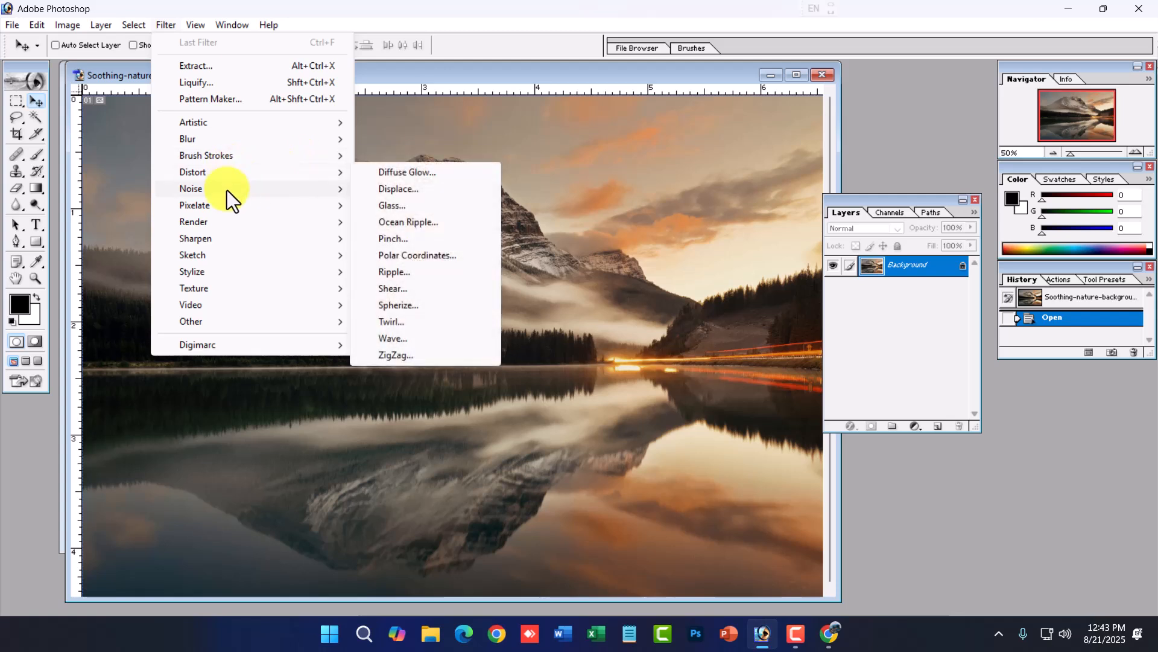
mouse_move(236, 221)
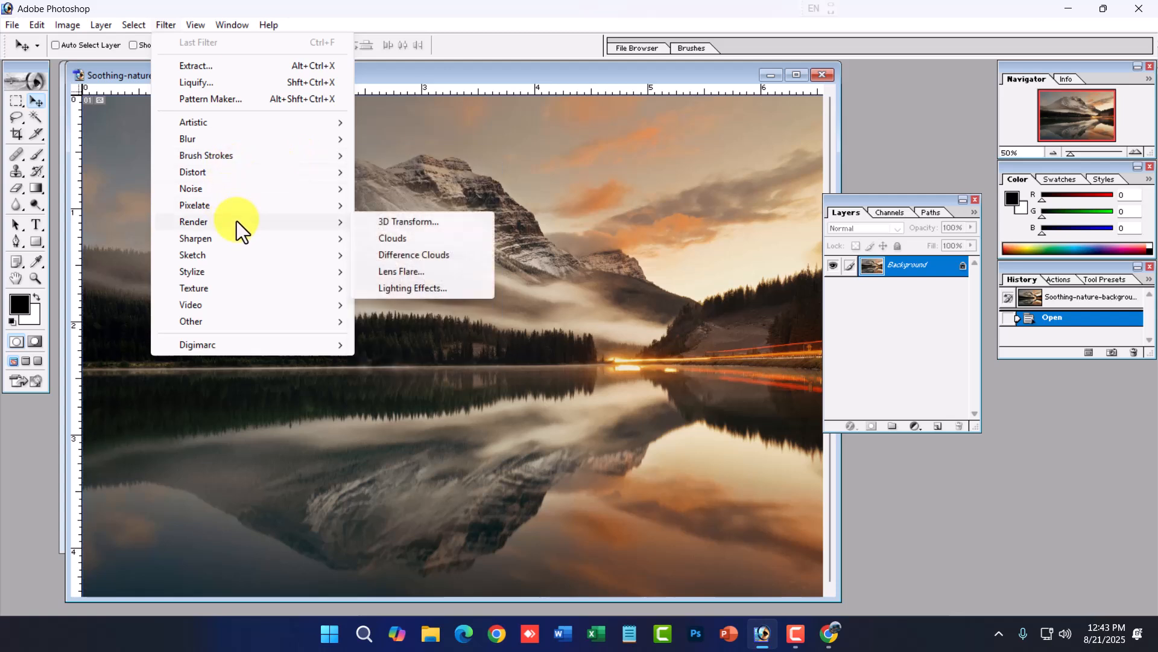
left_click(397, 274)
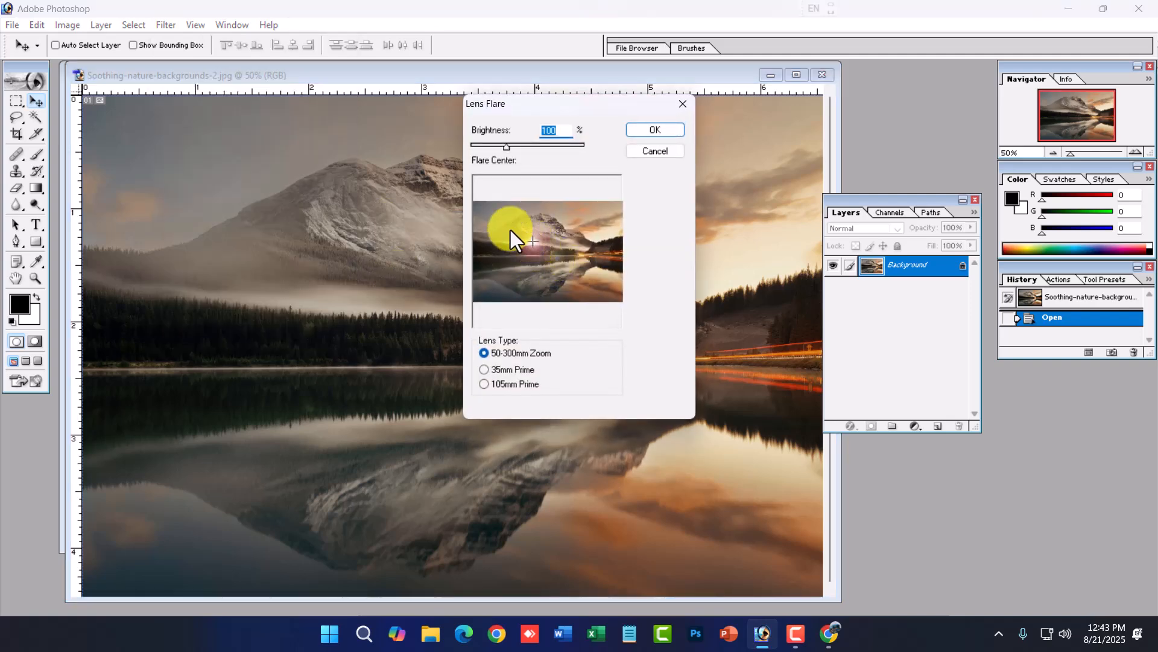
left_click(490, 227)
left_click(492, 231)
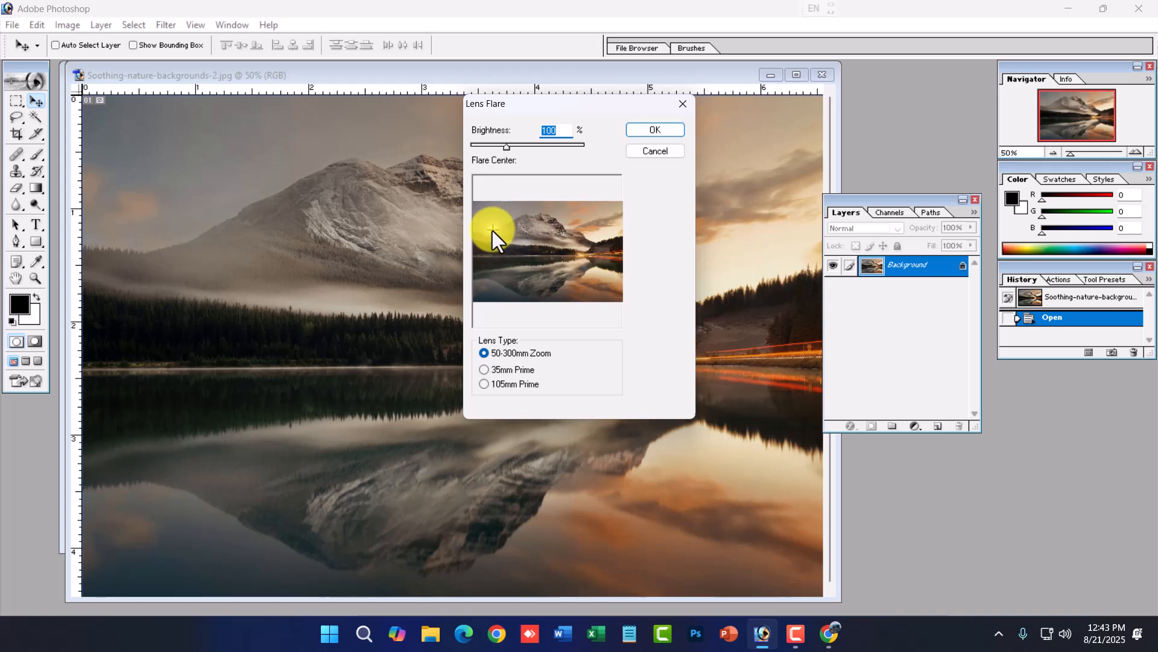
left_click(596, 239)
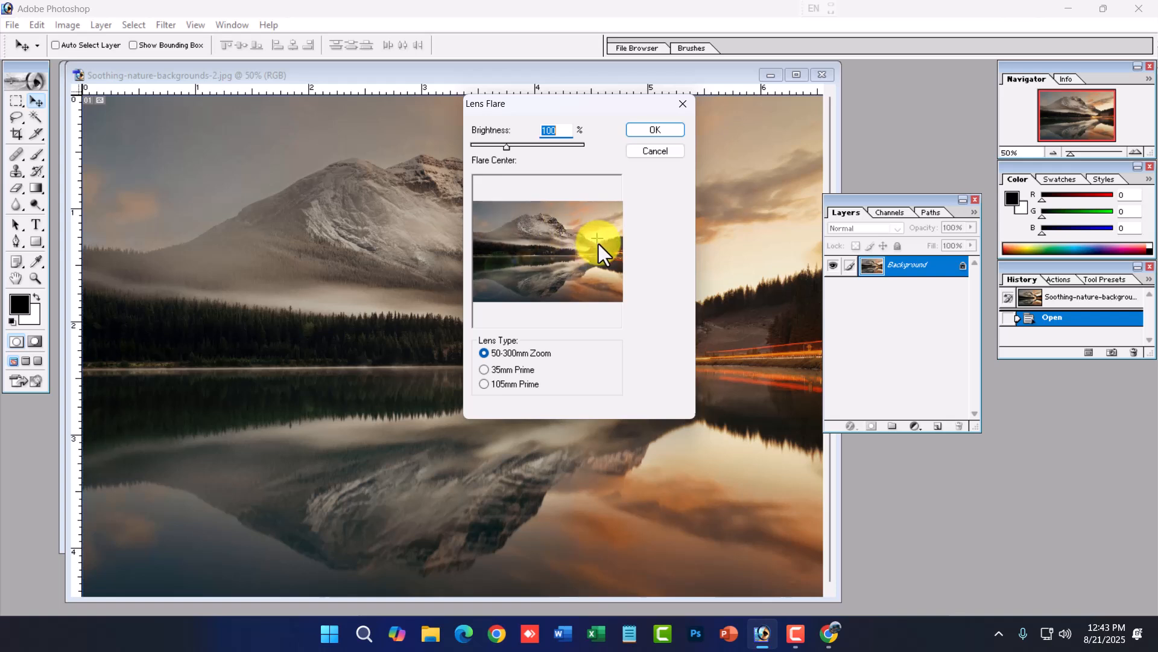
left_click(599, 233)
left_click(596, 237)
left_click_drag(507, 147, 519, 147)
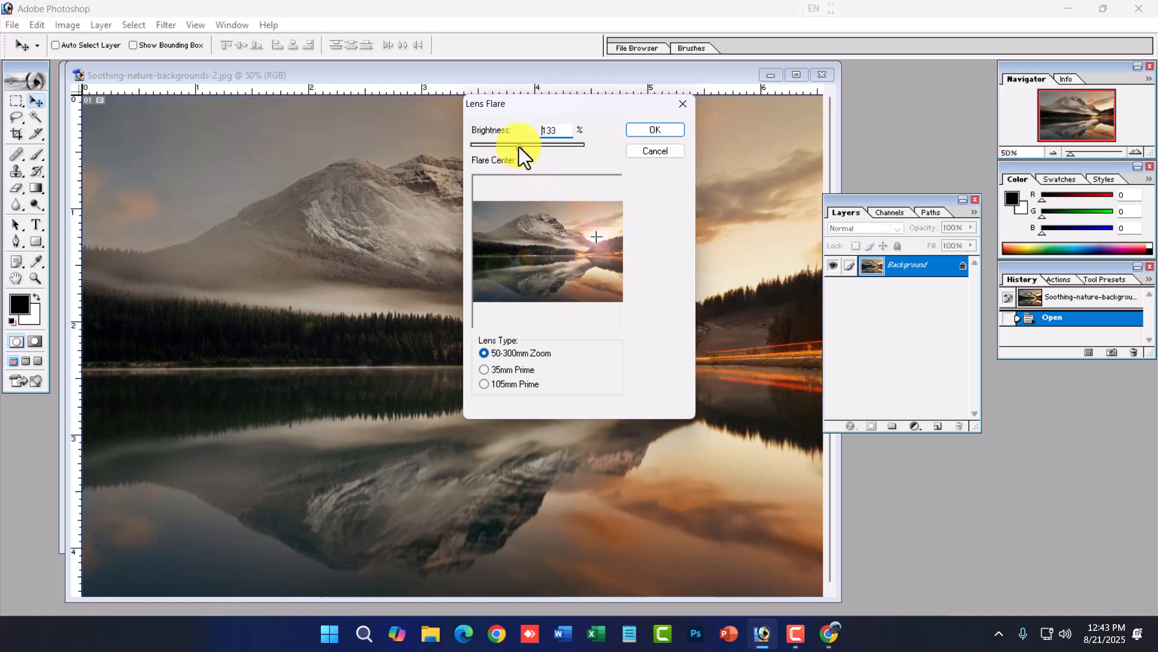
left_click(643, 135)
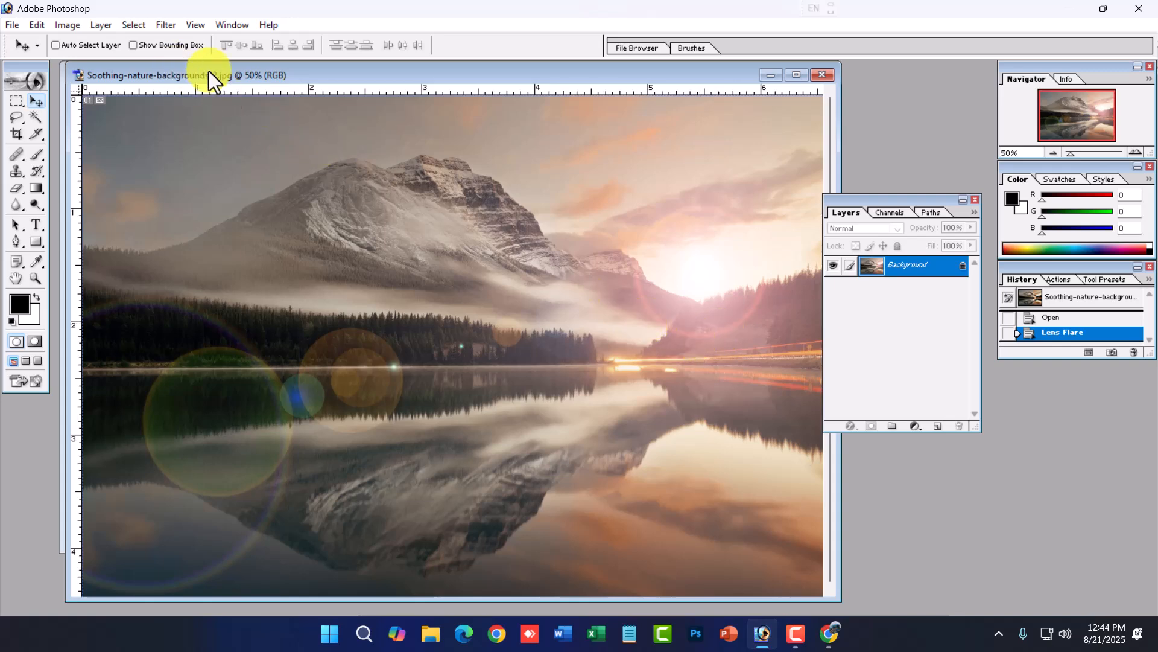
key("ctrl+z")
- Apply the Charcoal sketch filter to the landscape, then undo it
left_click(175, 29)
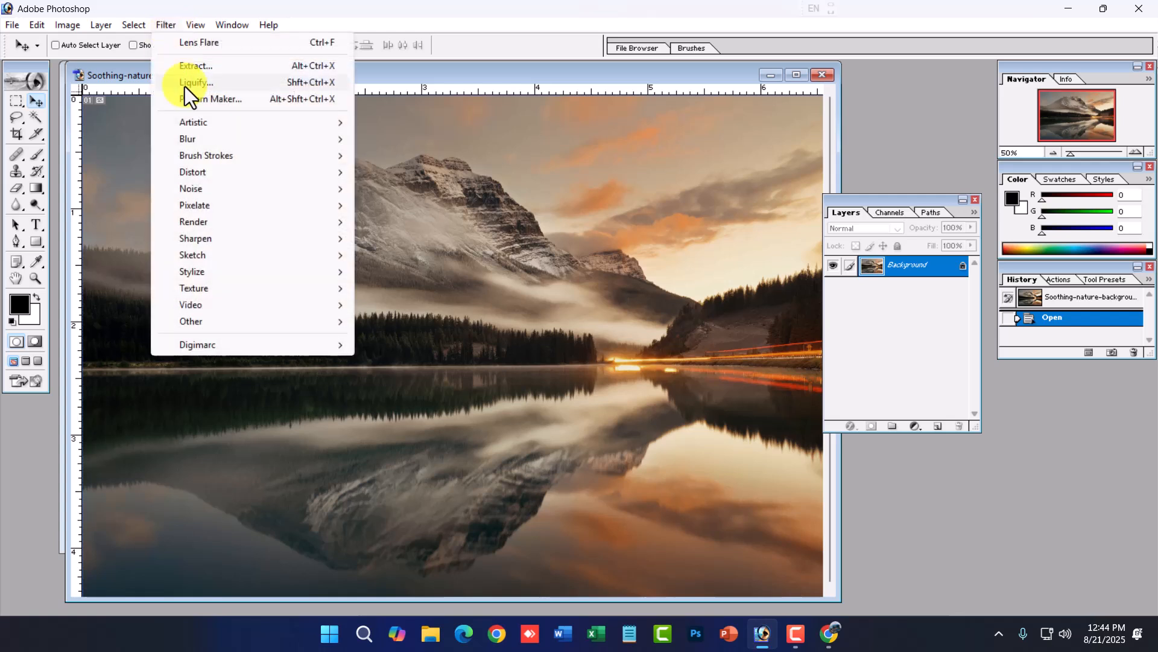
mouse_move(233, 234)
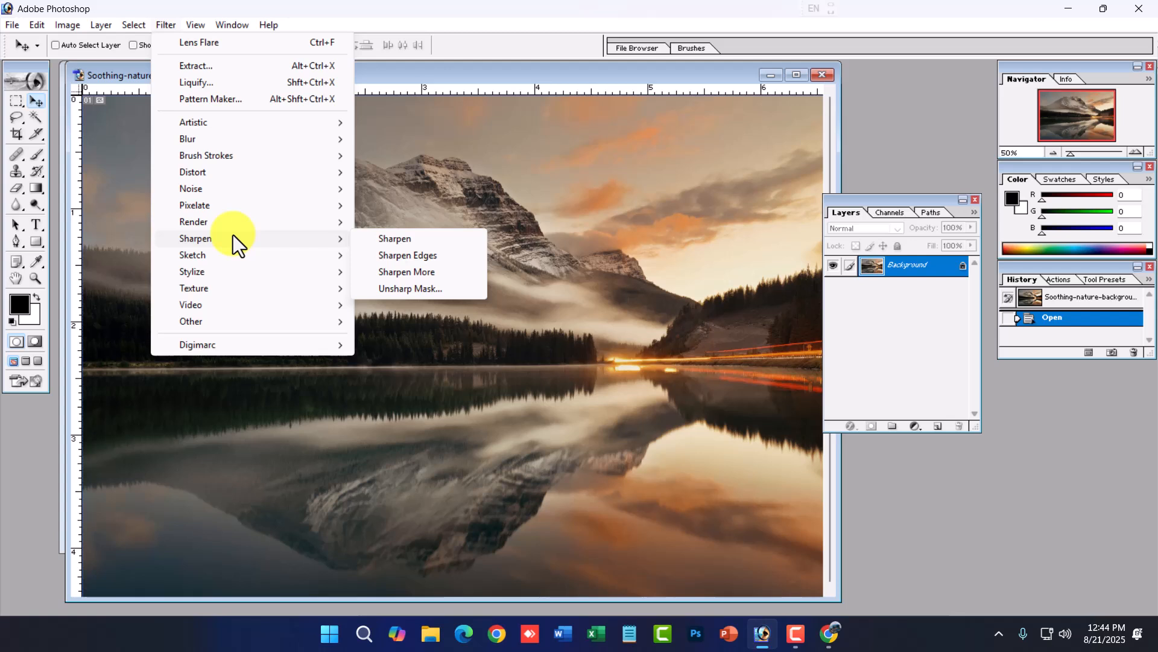
mouse_move(227, 255)
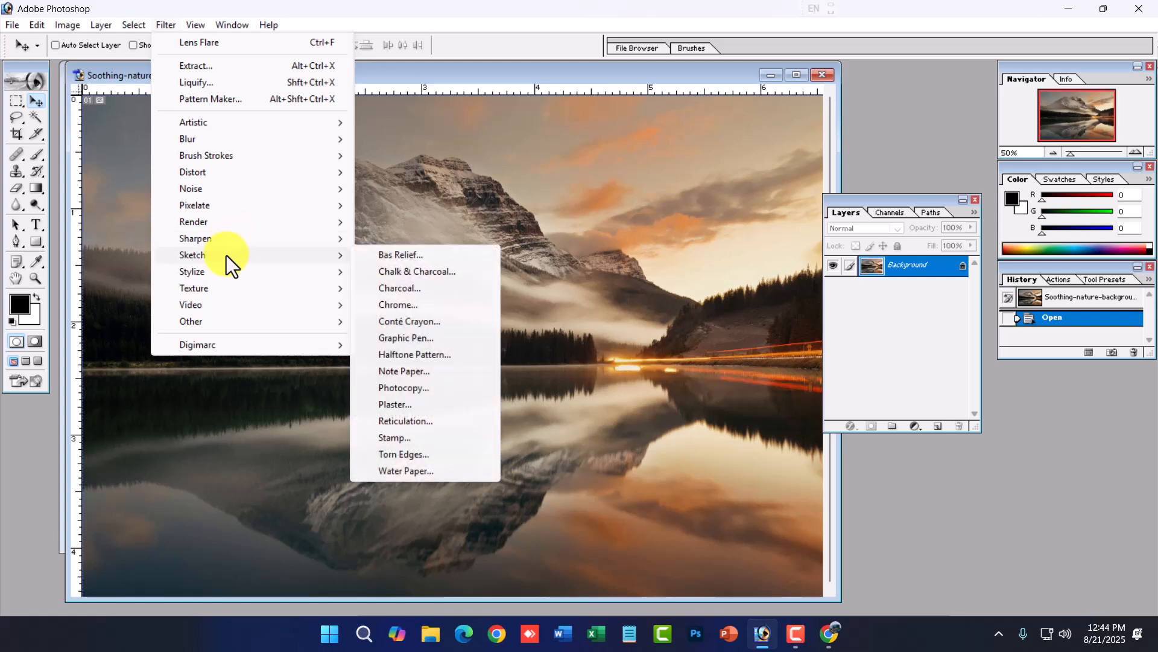
left_click(416, 289)
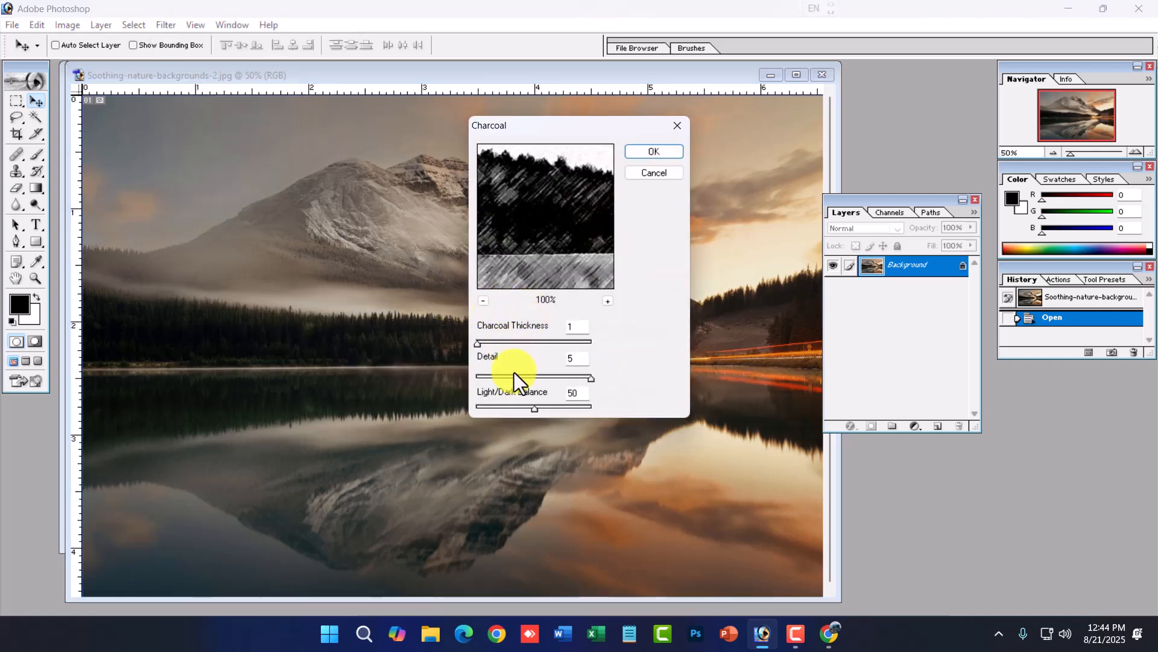
left_click(483, 301)
left_click(484, 300)
left_click(484, 300)
left_click(483, 301)
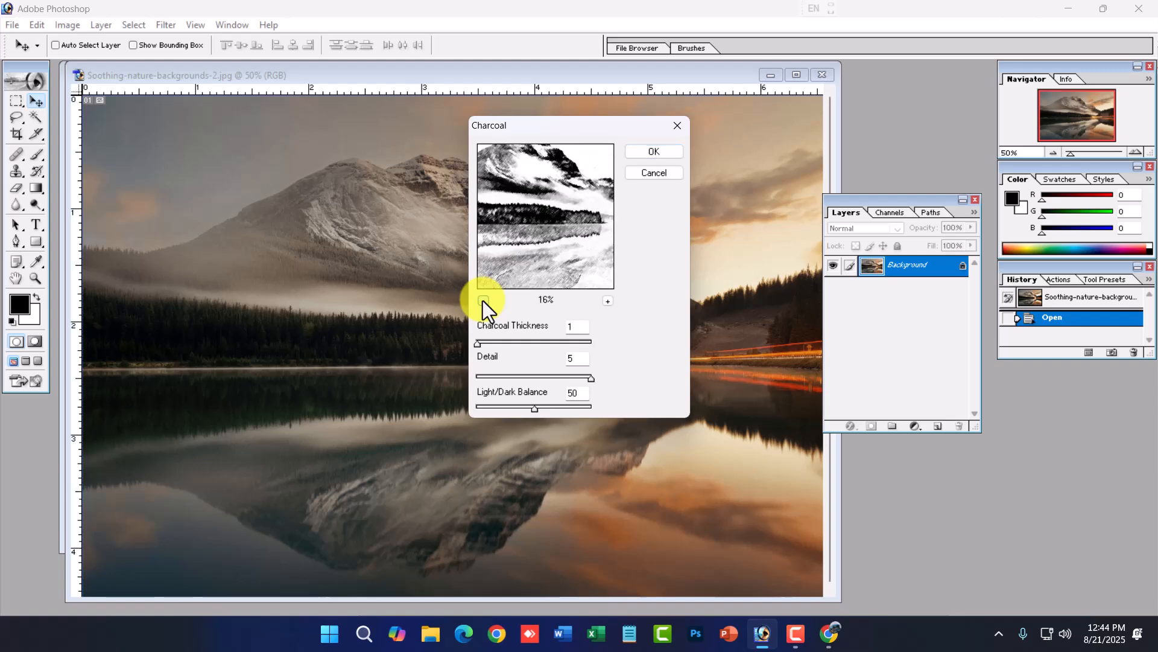
left_click(657, 155)
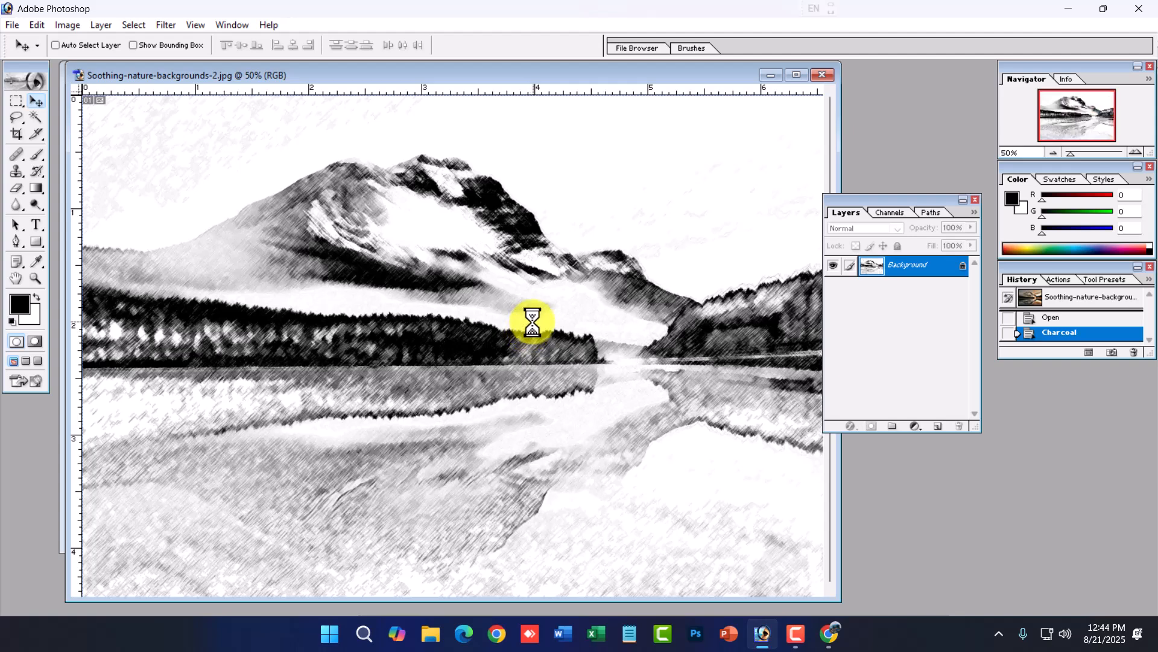
key("ctrl+z")
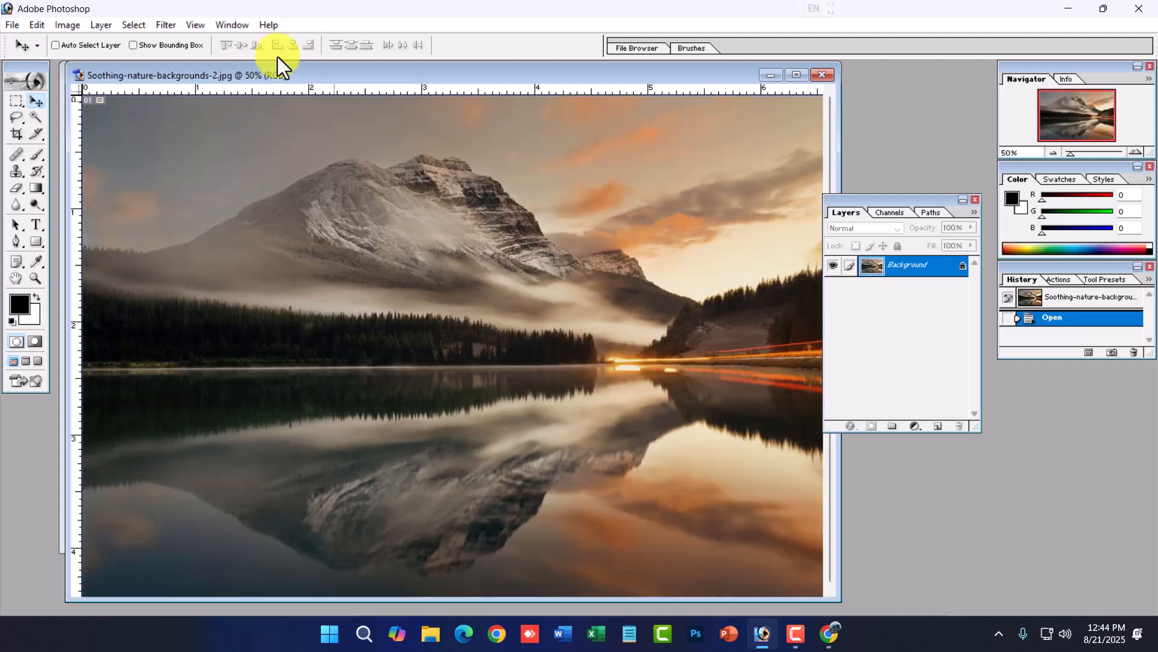
- Open the Actions palette and float it as a separate, taller window over the image
left_click(172, 26)
mouse_move(223, 208)
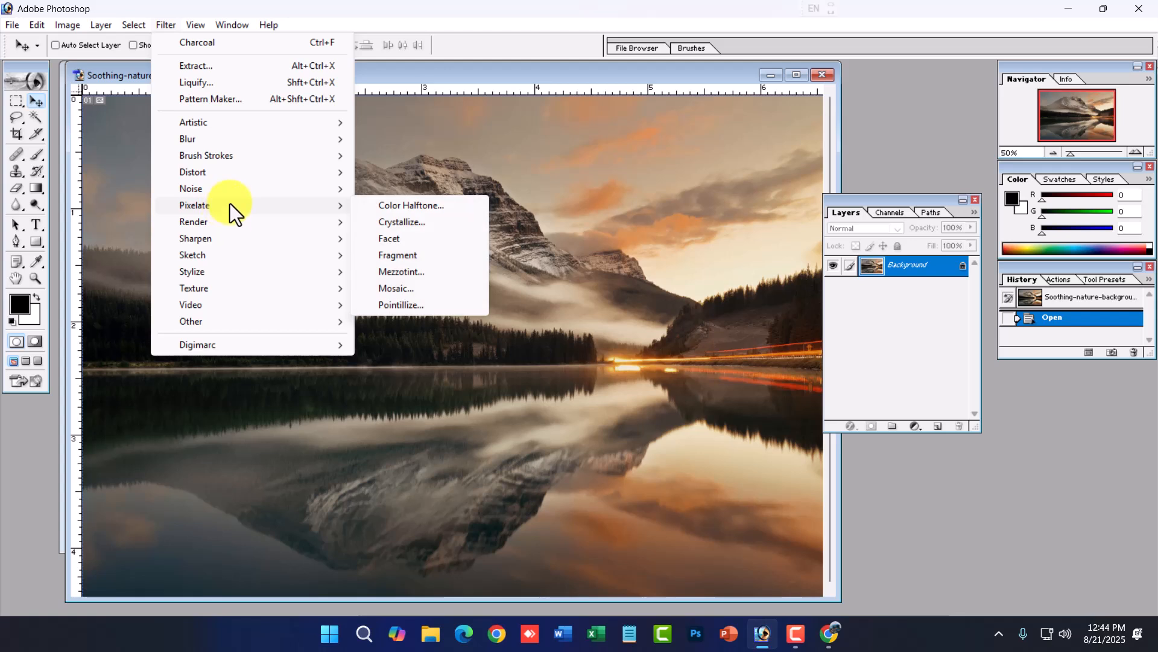
left_click(253, 31)
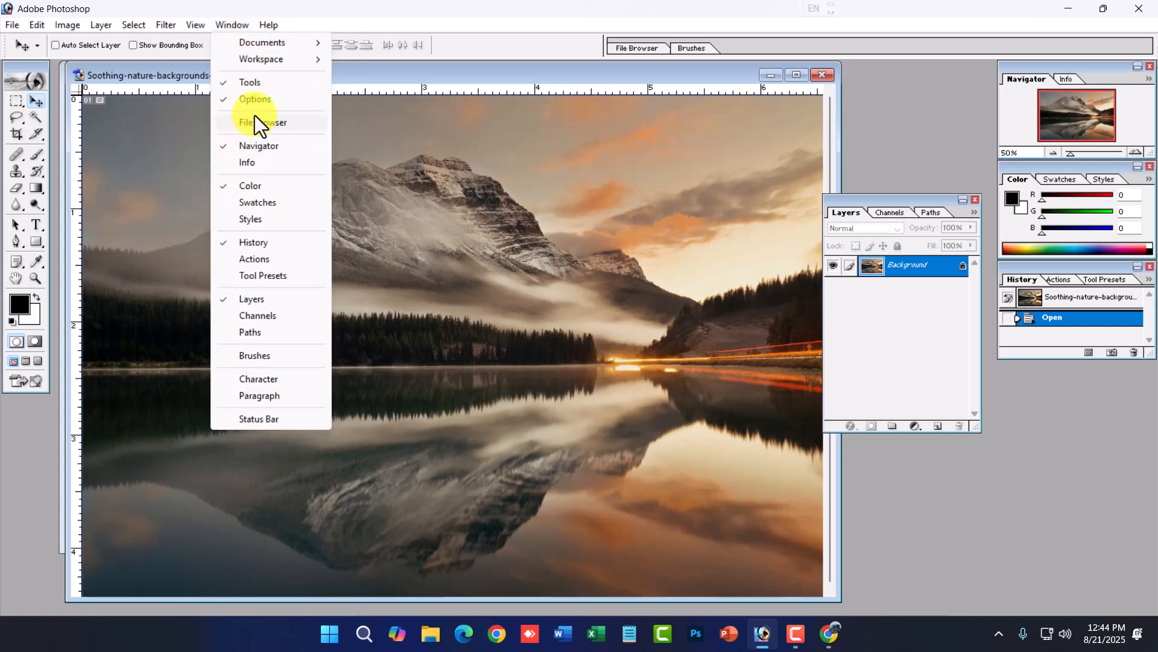
left_click(257, 258)
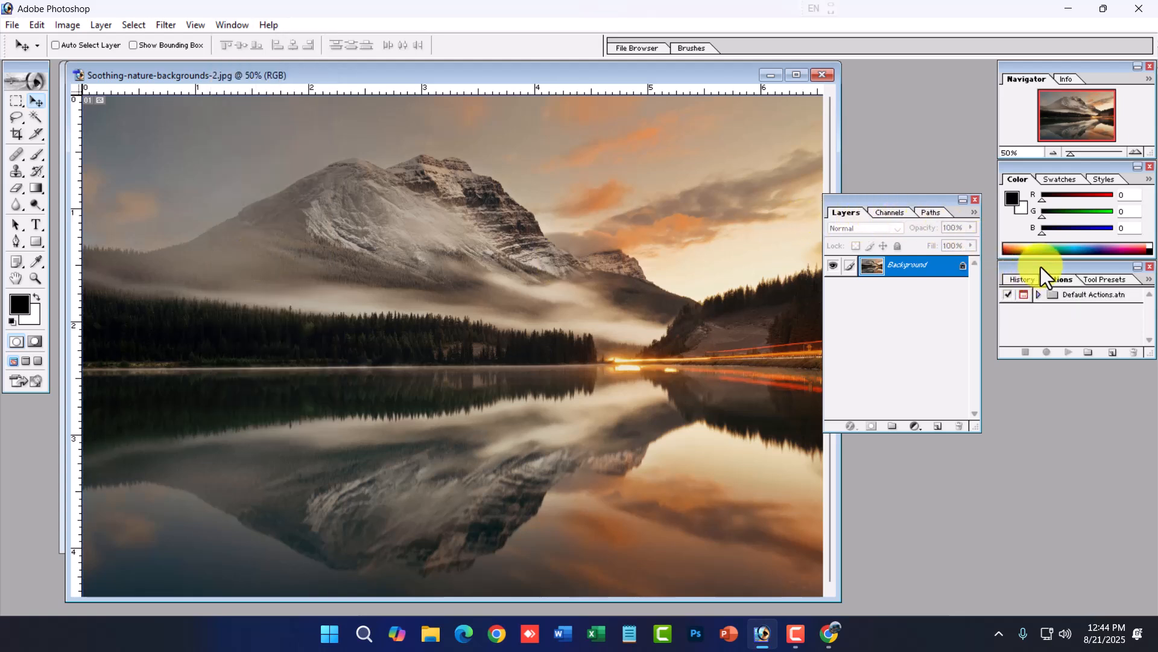
left_click_drag(1041, 266, 774, 240)
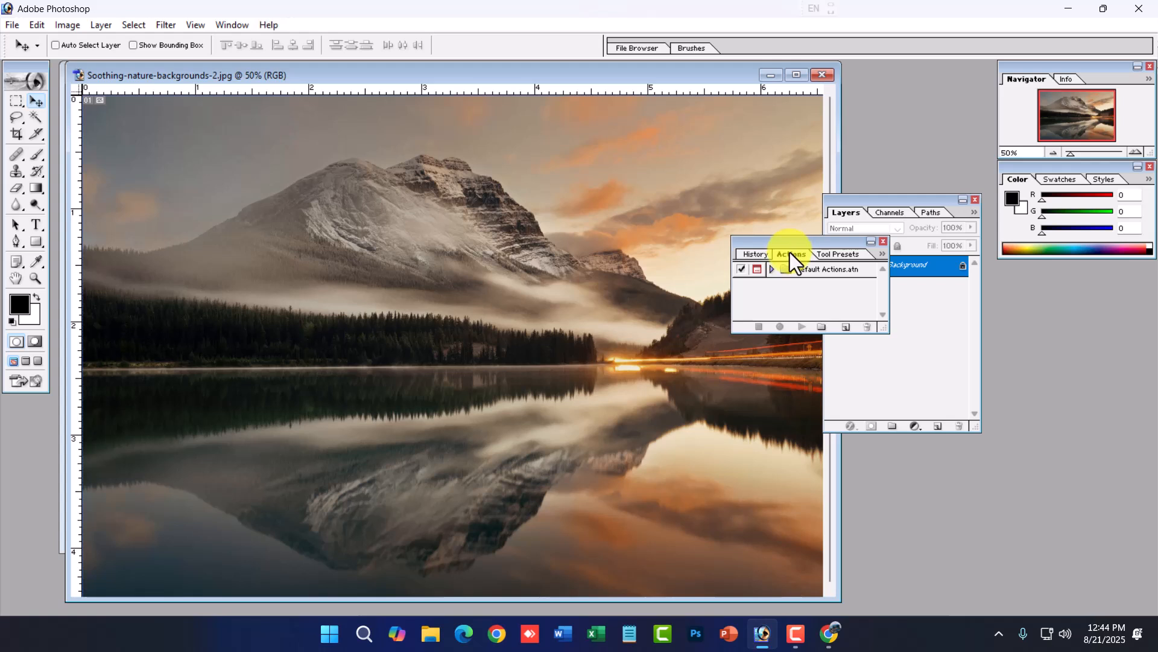
left_click_drag(828, 331, 843, 485)
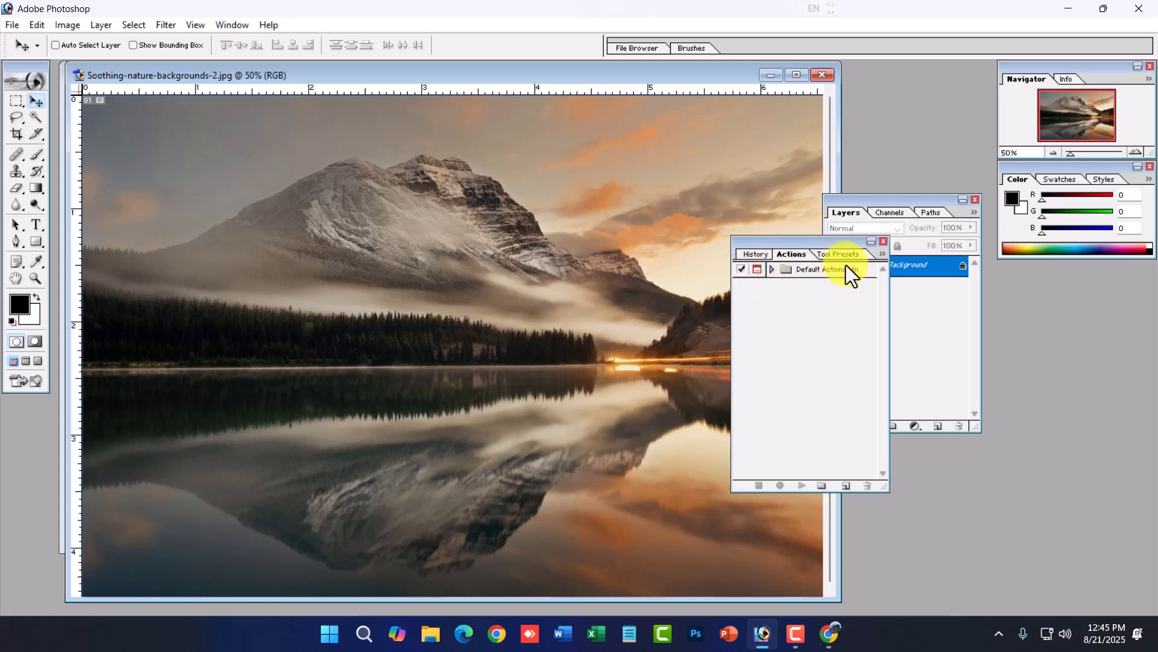
- Expand the Default Actions set to list its actions
left_click(881, 254)
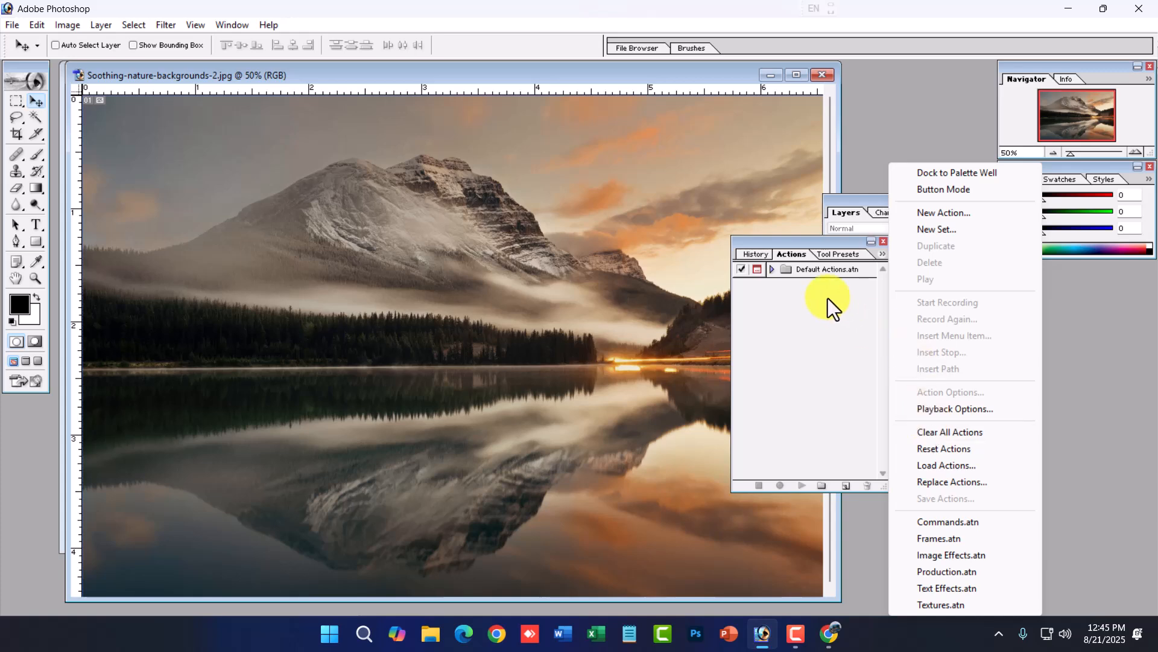
left_click(800, 302)
left_click(773, 270)
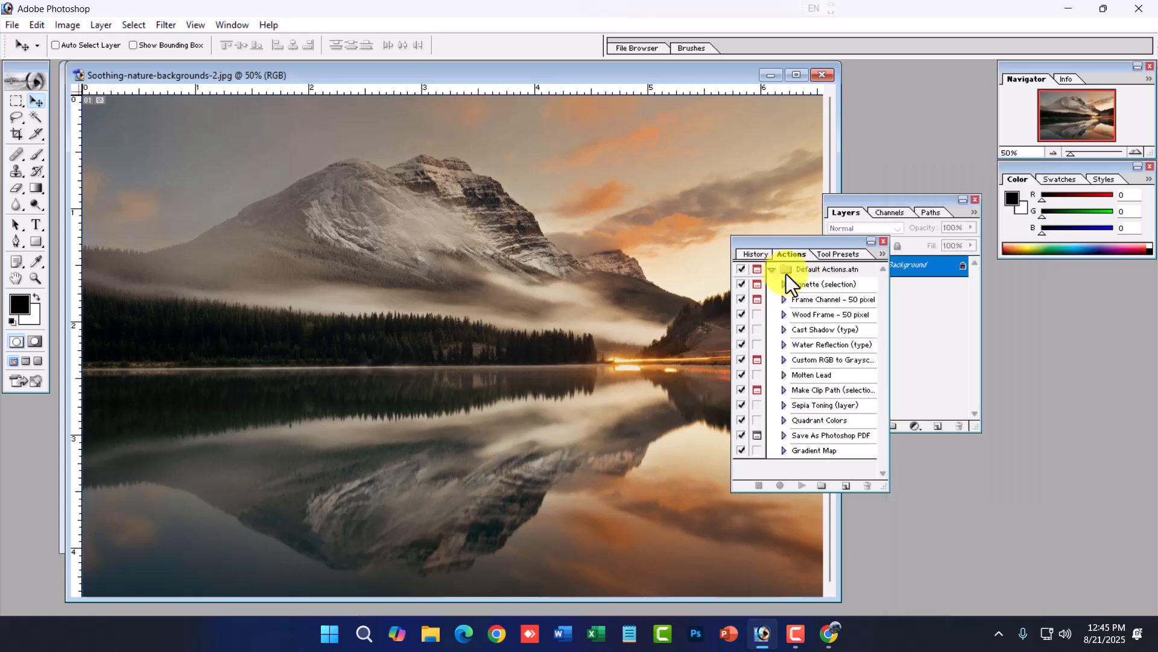
left_click(883, 254)
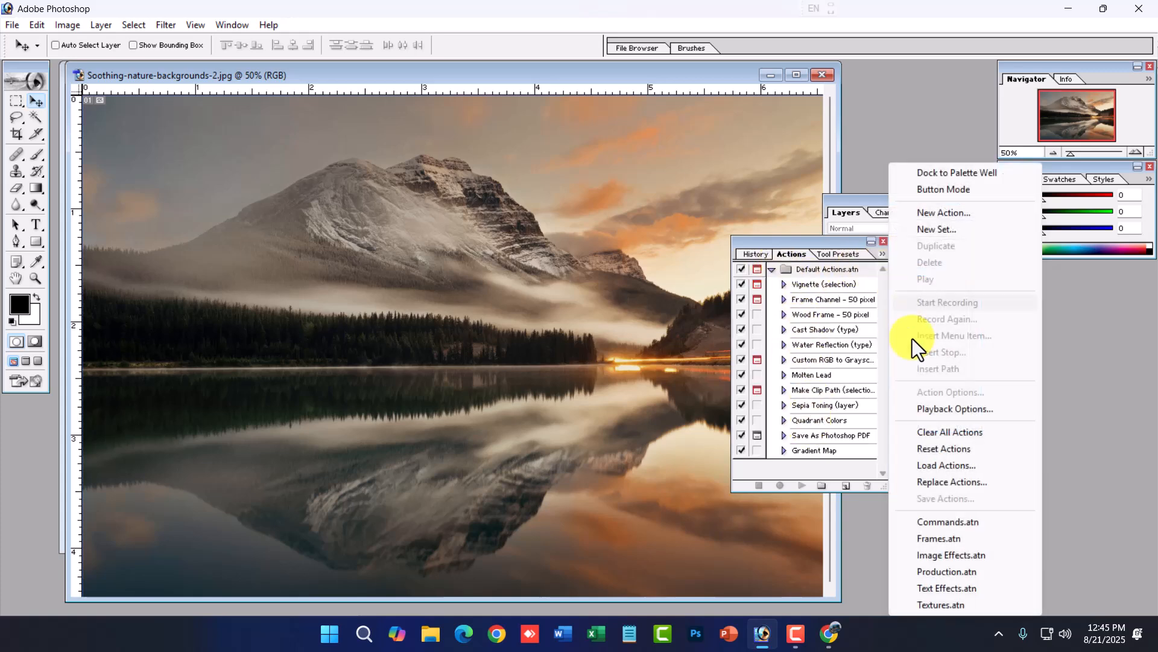
left_click(947, 468)
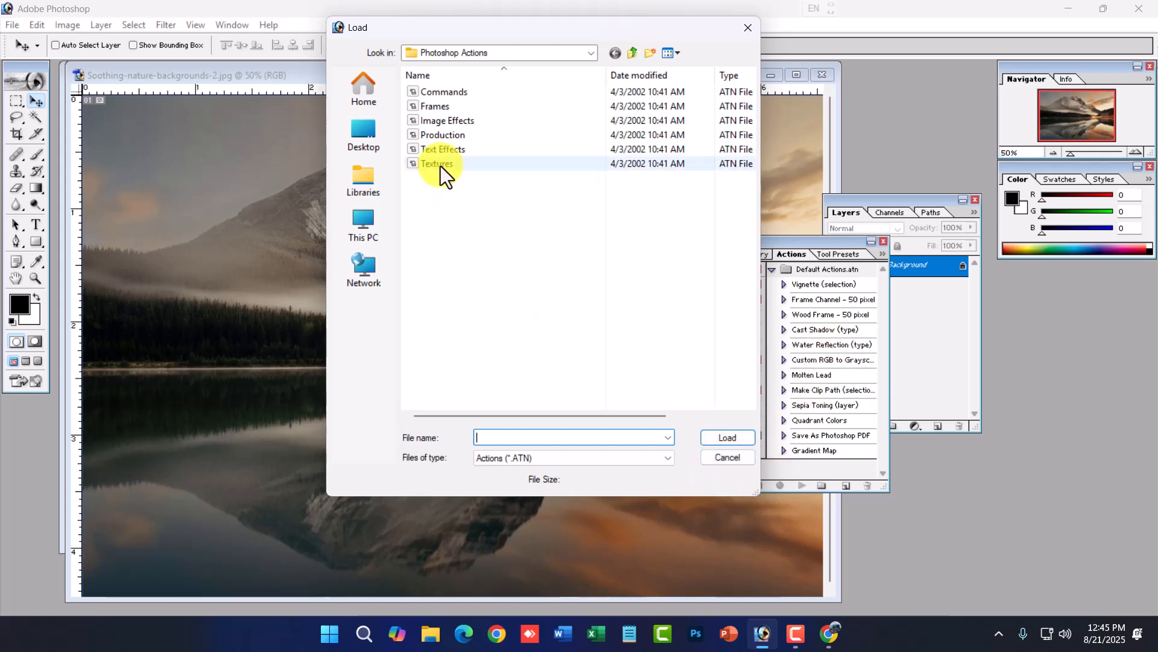
left_click(436, 111)
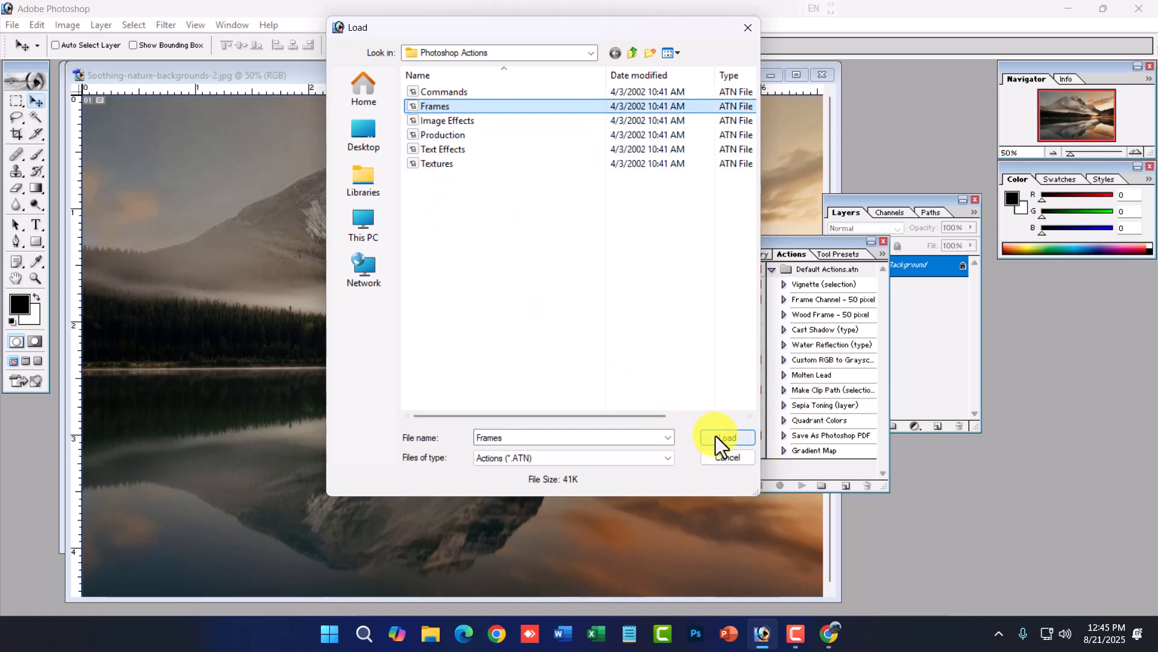
left_click(511, 240)
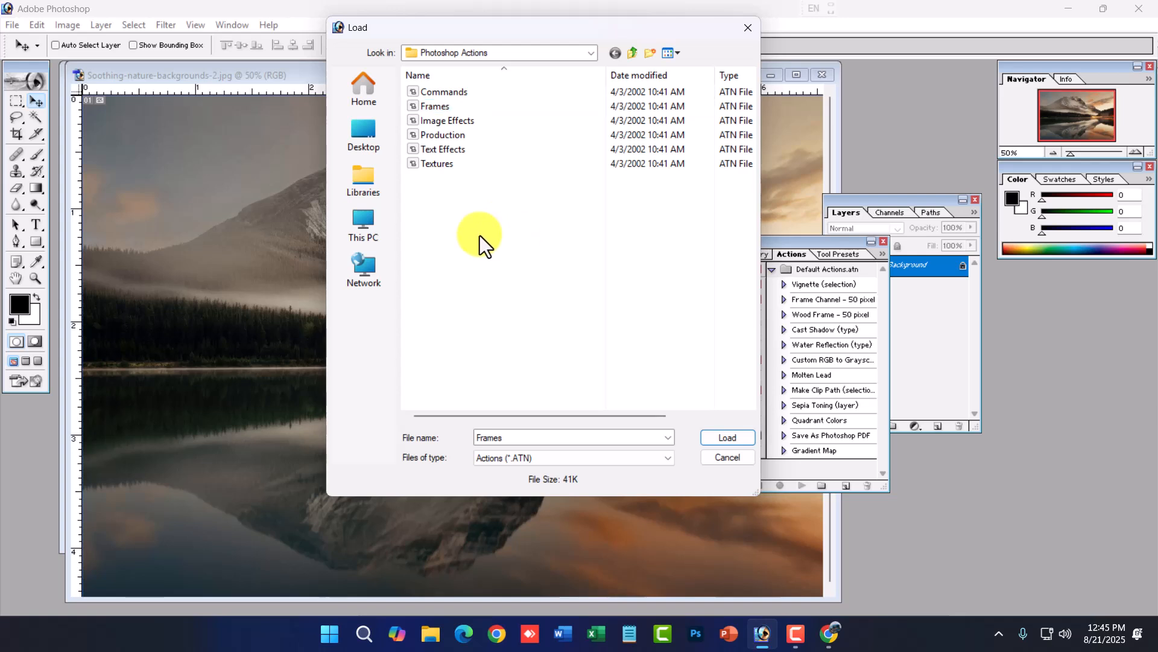
right_click(462, 251)
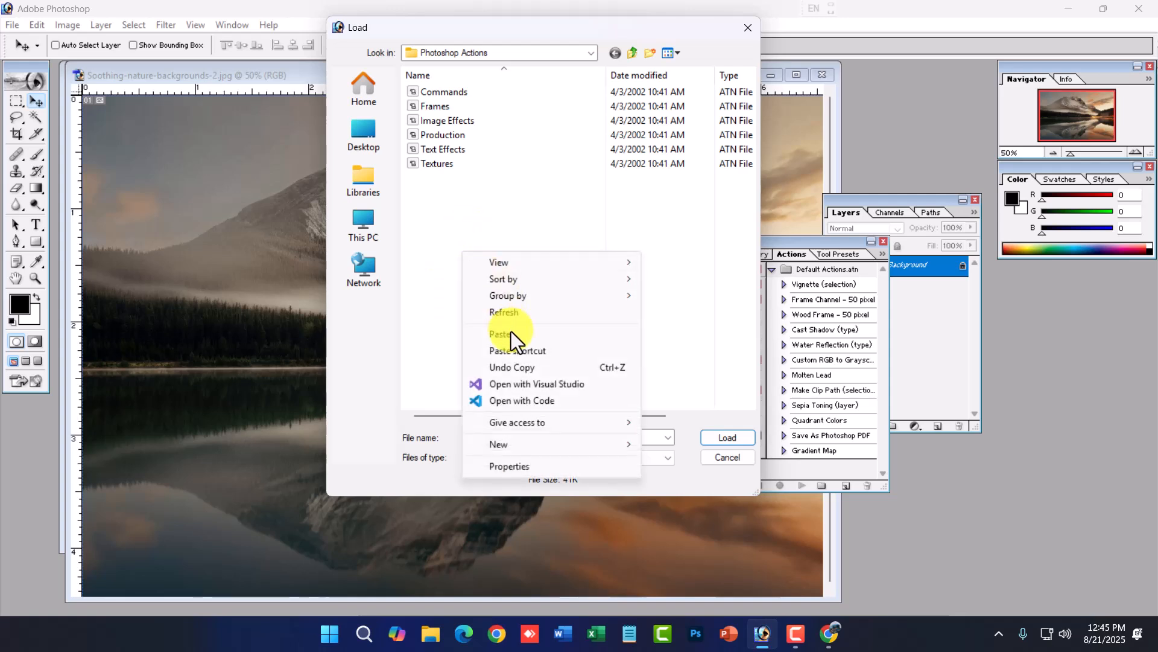
left_click(416, 157)
left_click(494, 247)
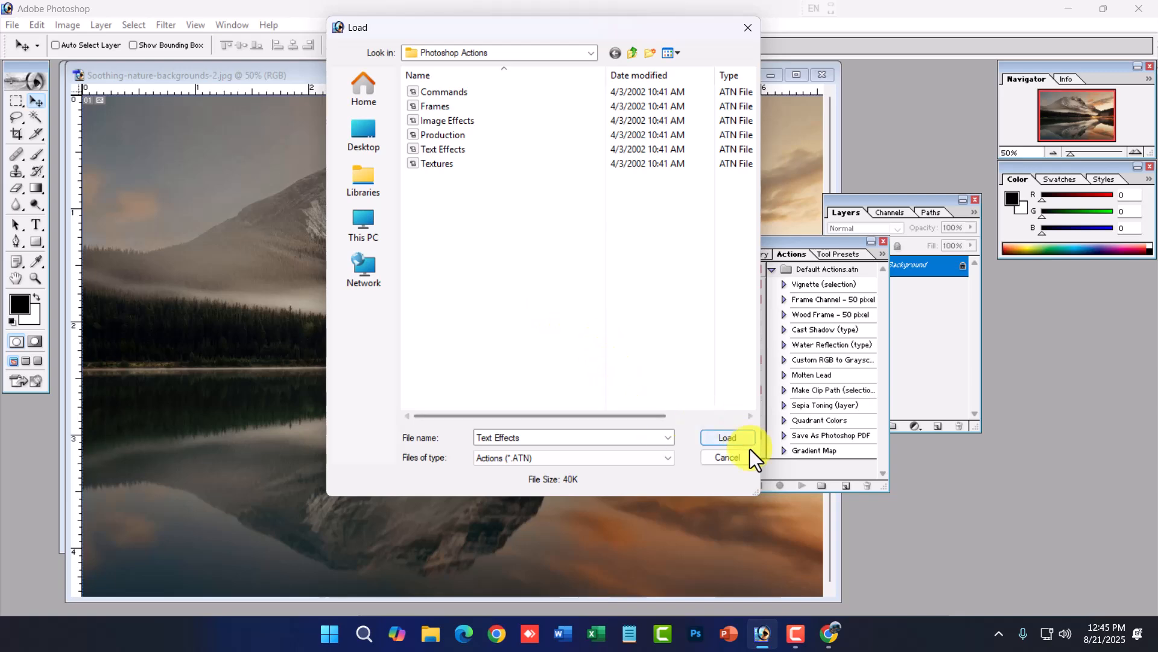
left_click(727, 457)
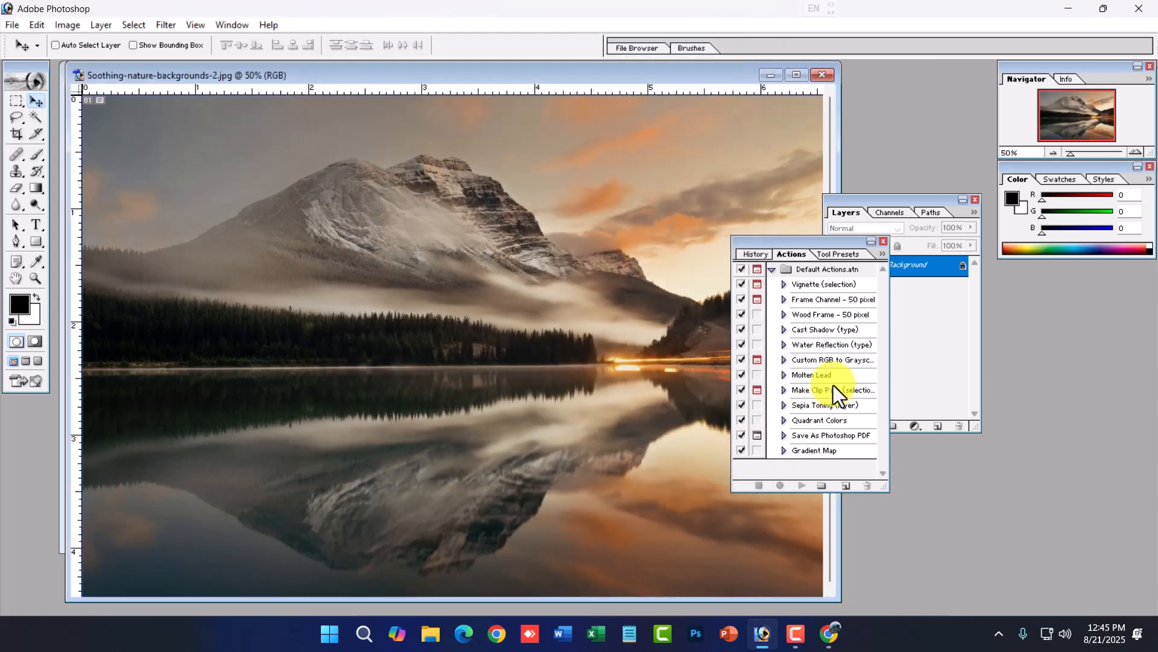
- Play the Wood Frame – 50 pixel action on the landscape, then revert the file
left_click(818, 316)
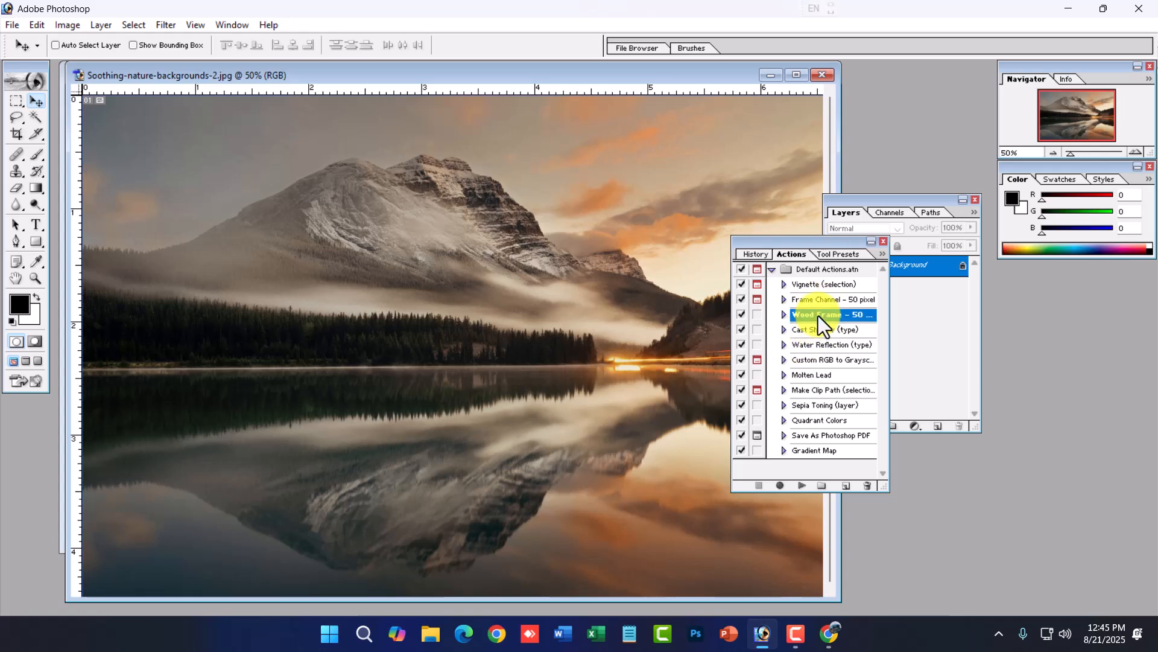
left_click(802, 485)
left_click(531, 245)
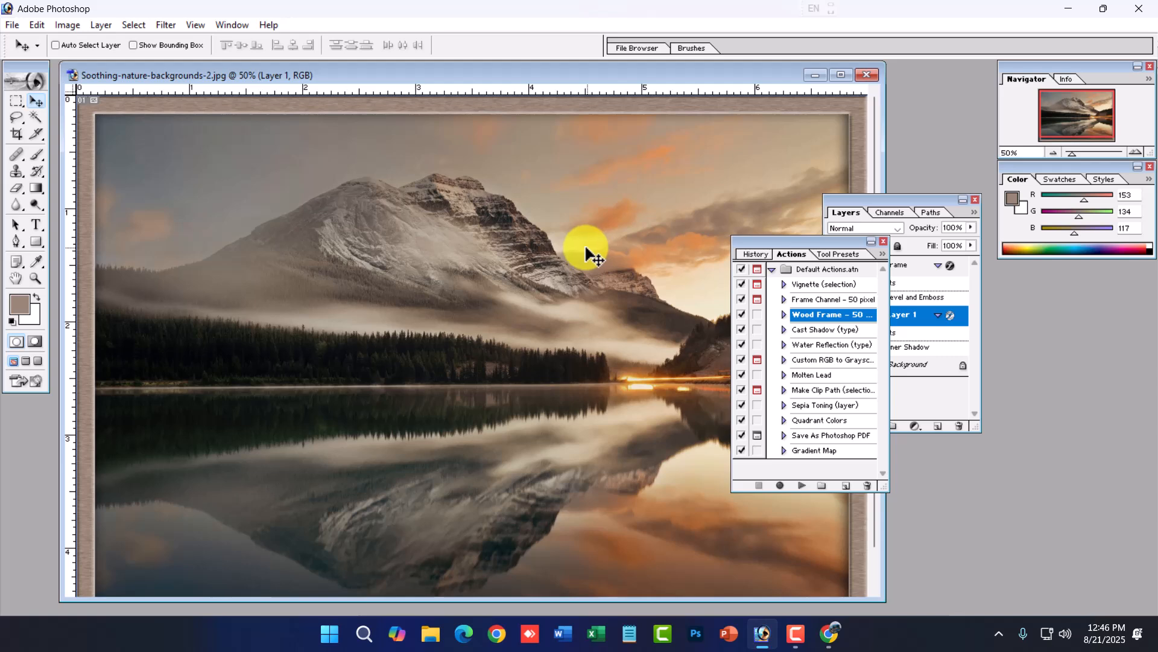
left_click(434, 245, "ctrl+alt")
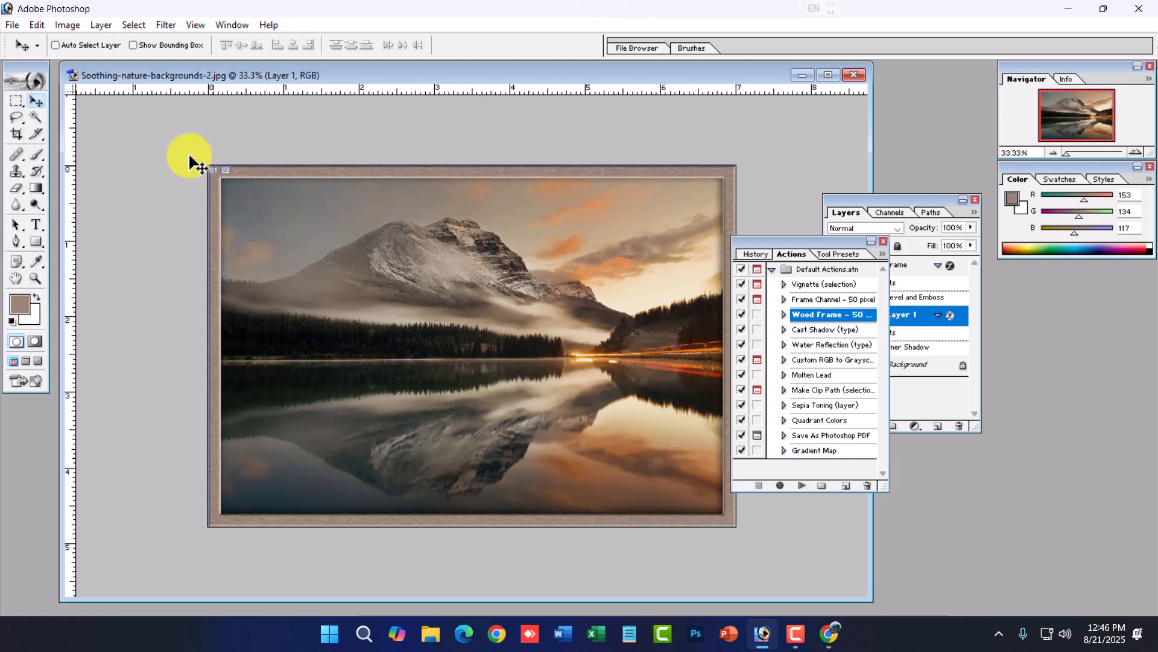
left_click(12, 25)
left_click(70, 200)
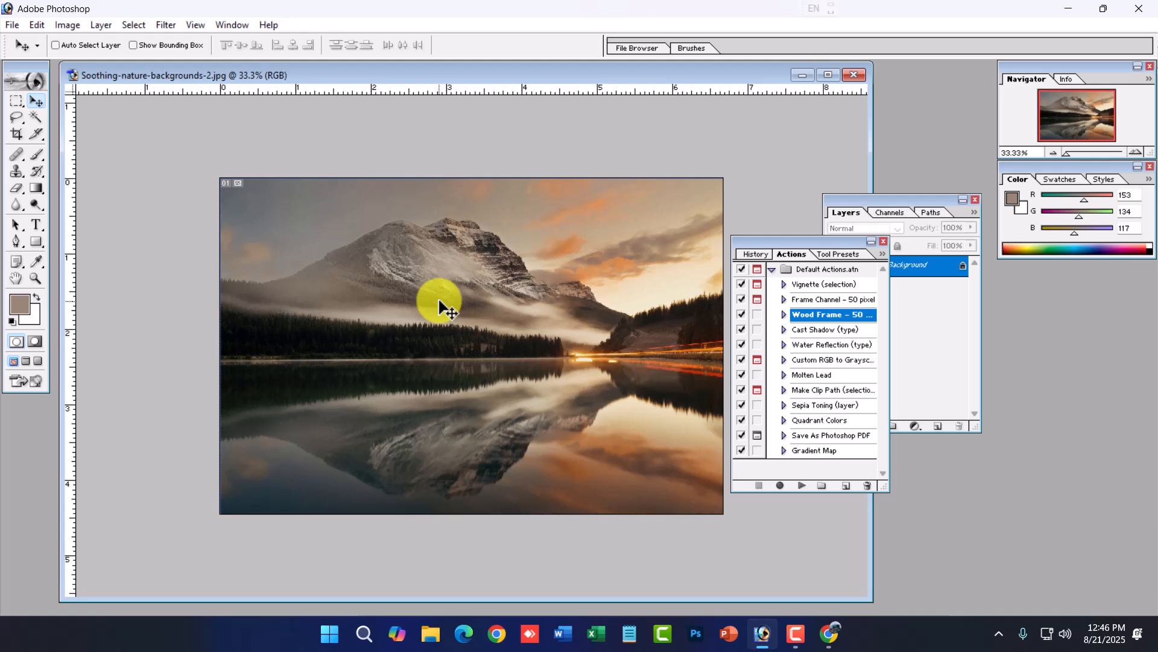
- Brighten the landscape with Levels, setting the white input level to 213
key("ctrl+l")
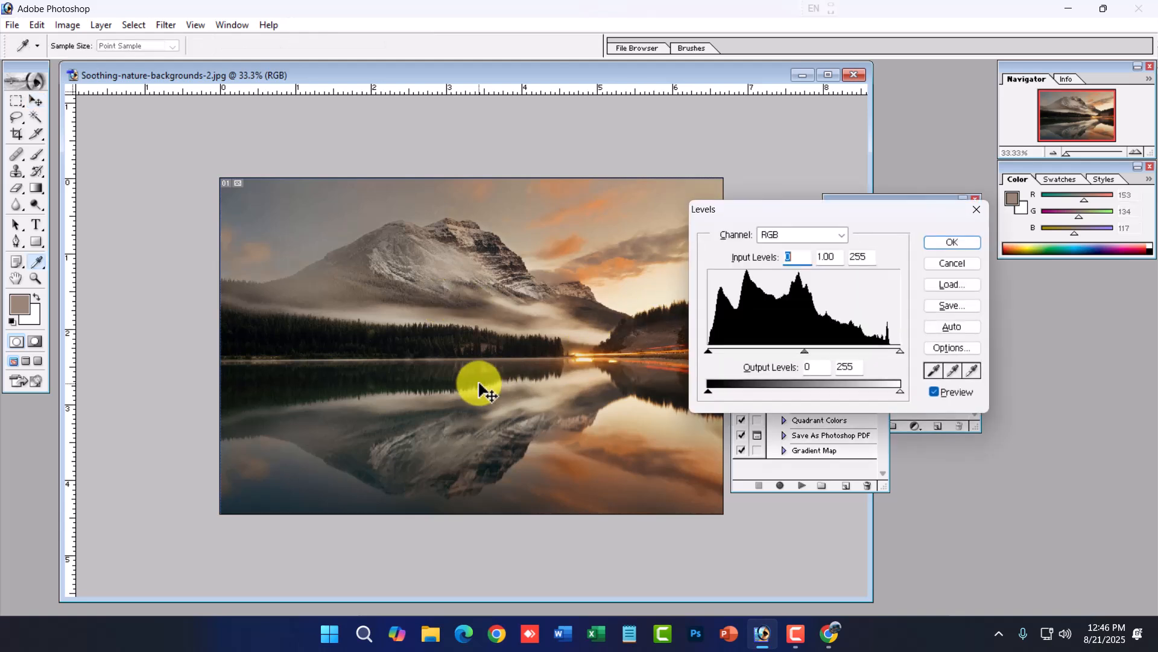
left_click_drag(877, 355, 869, 352)
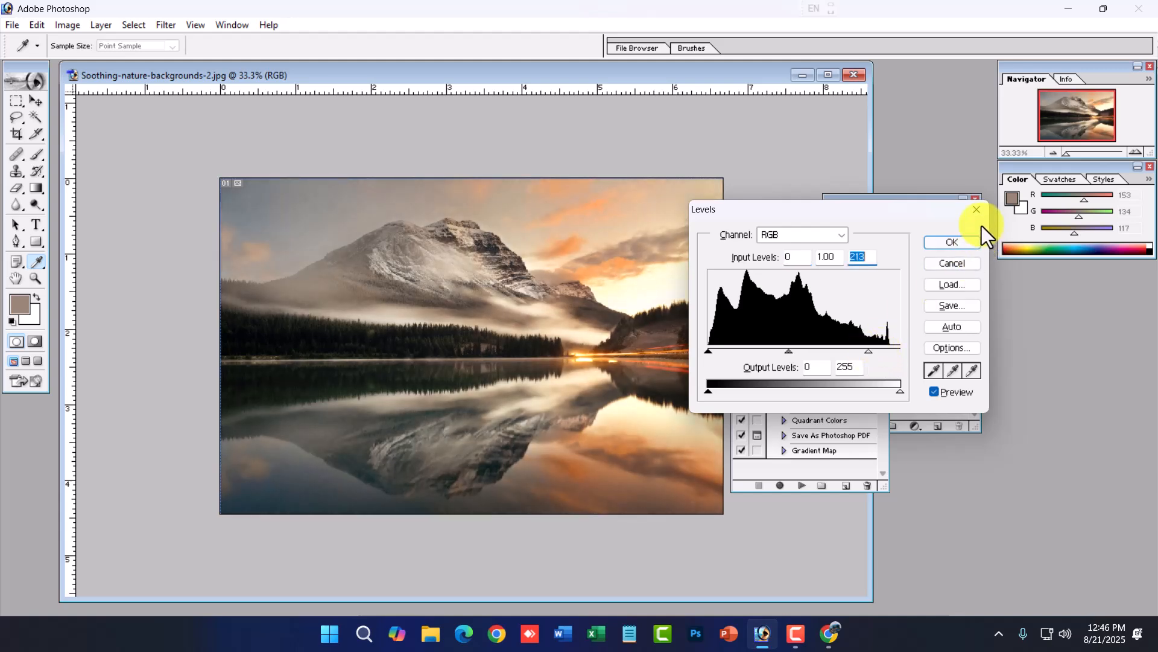
left_click(971, 243)
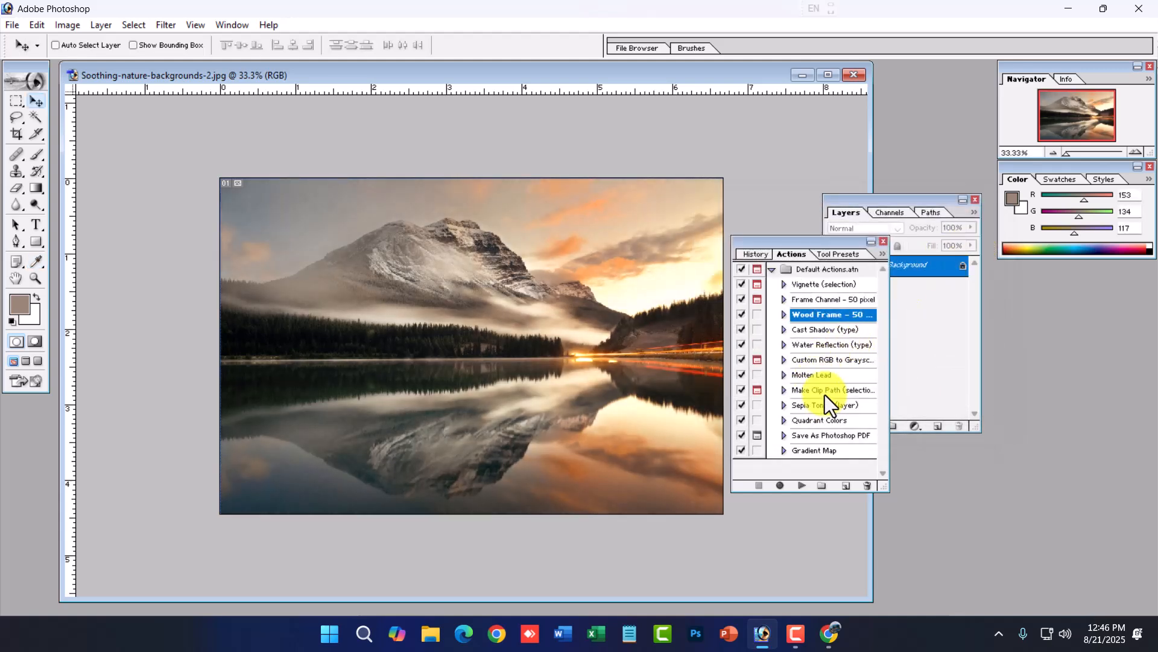
- Play the Frame Channel – 50 pixel action to add a frame border around the landscape
left_click(813, 303)
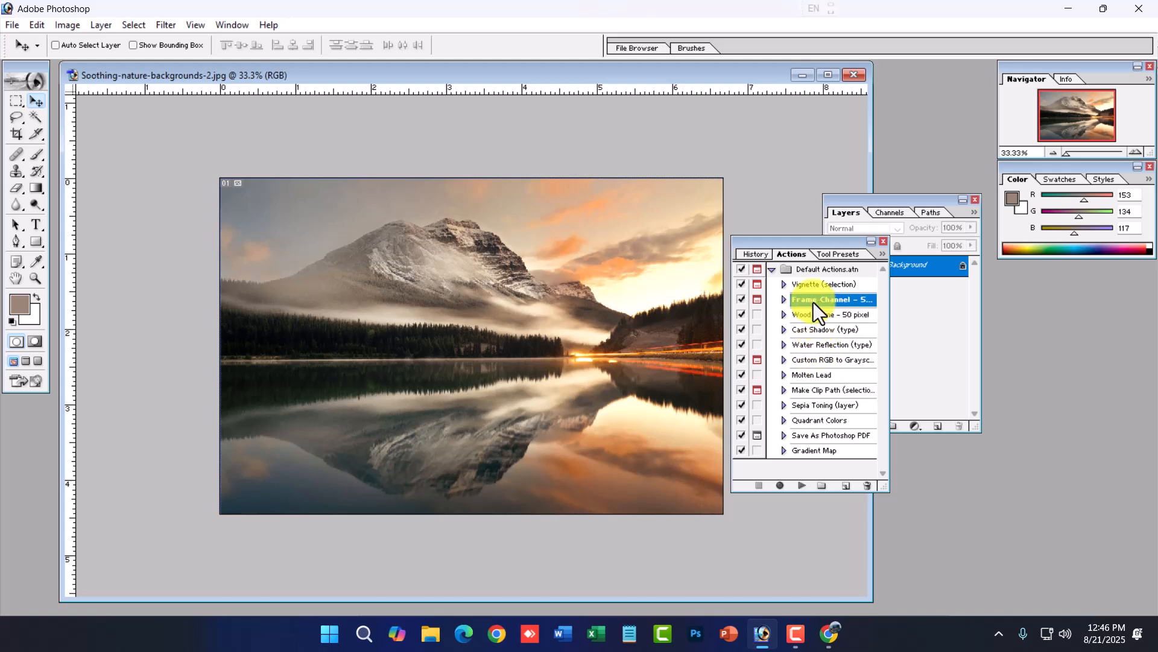
left_click(801, 485)
left_click(534, 248)
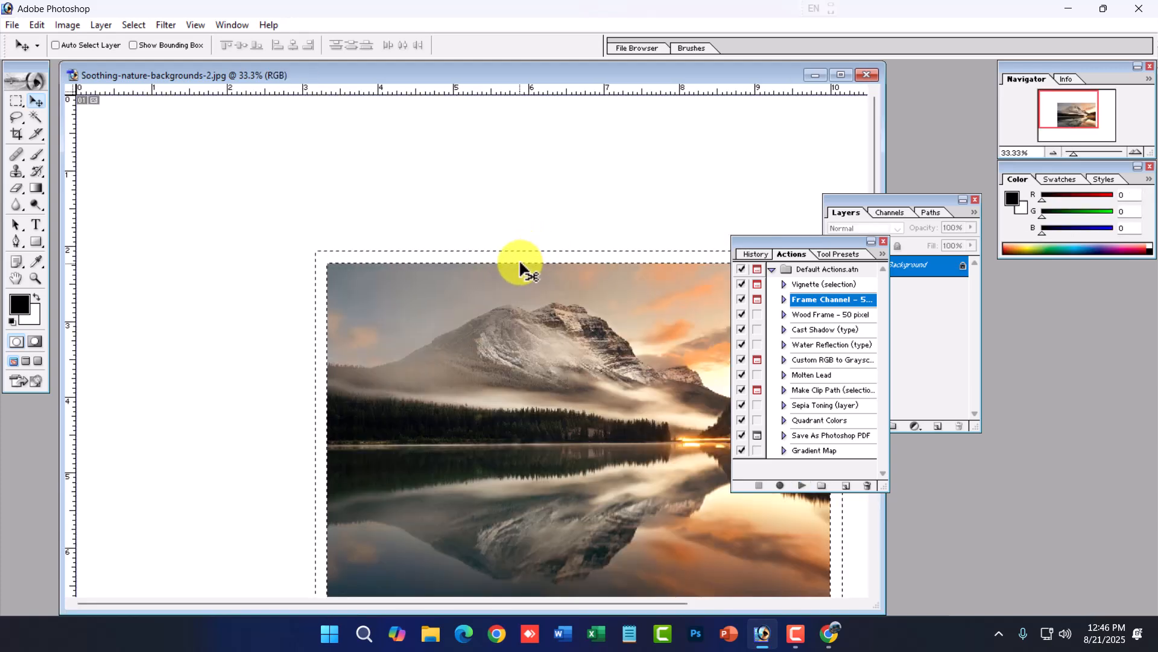
key("ctrl+space")
left_click(395, 316, "ctrl+alt")
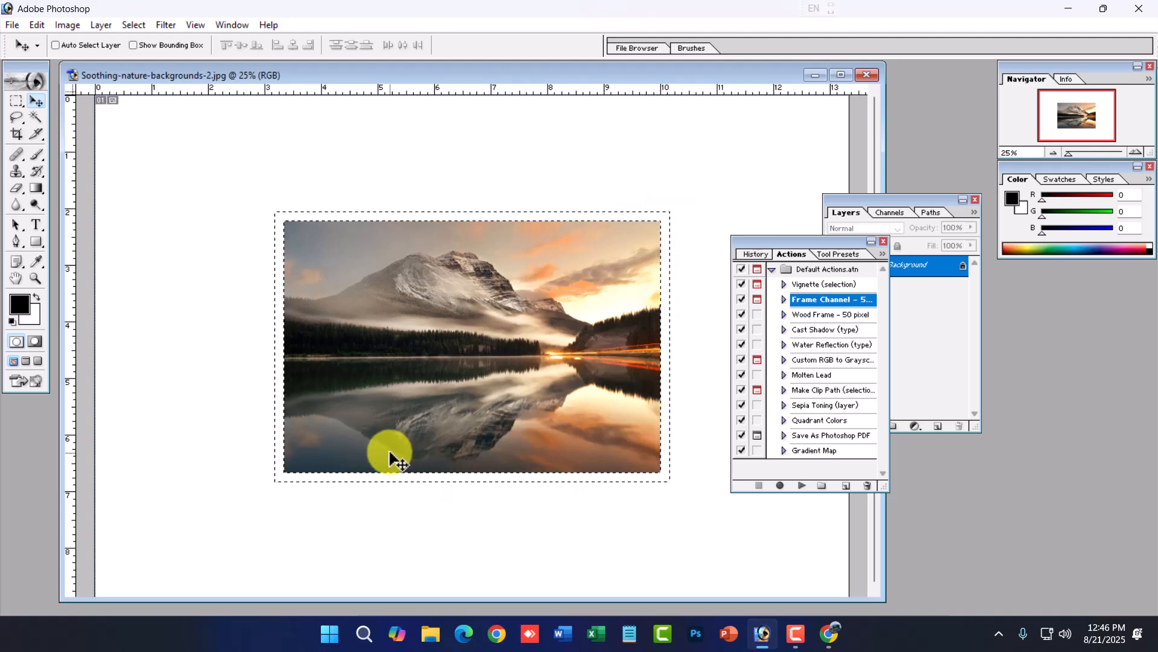
- Try filling the frame border with gradients, then undo them
left_click_drag(35, 188, 73, 189)
left_click_drag(277, 212, 697, 496)
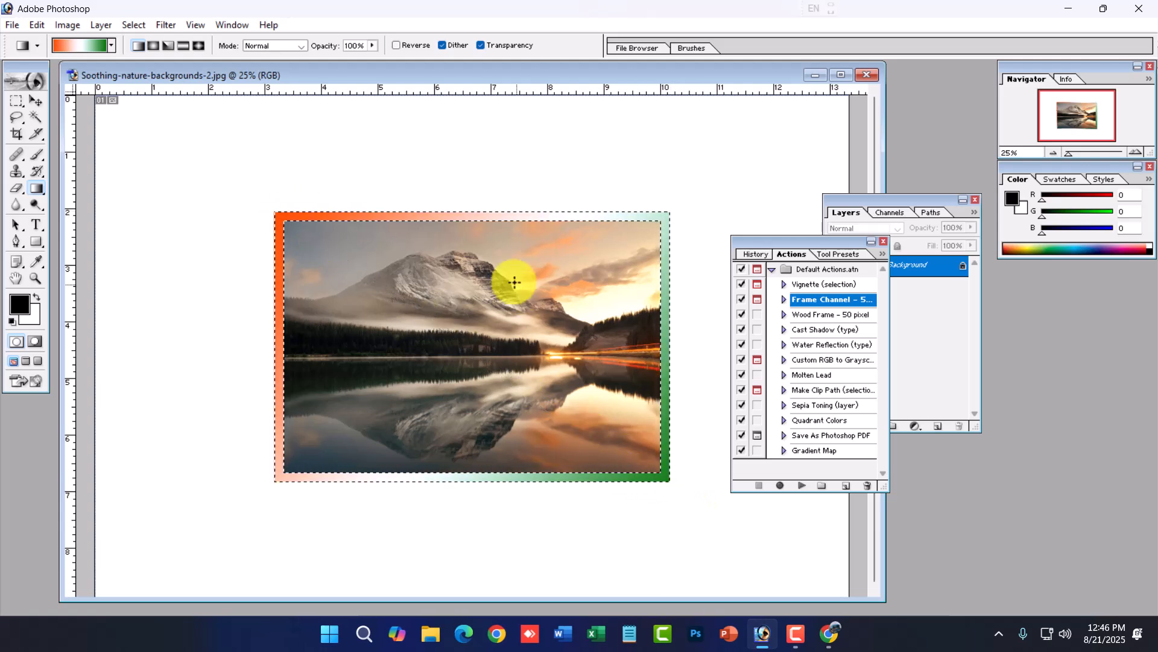
left_click_drag(495, 208, 450, 588)
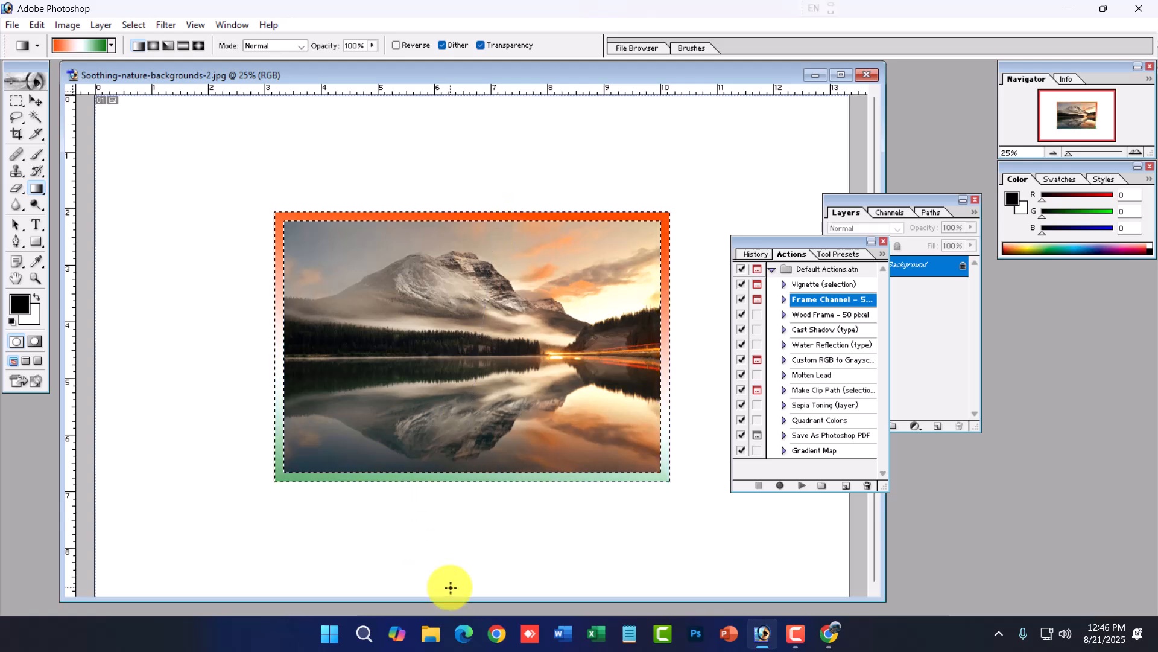
key("ctrl+z")
key("ctrl+z")
key("ctrl+alt+z")
key("ctrl+alt+z")
- Fill the frame border with dark blue 030079 using the Paint Bucket, then close the Actions palette
left_click_drag(41, 190, 89, 202)
left_click(23, 309)
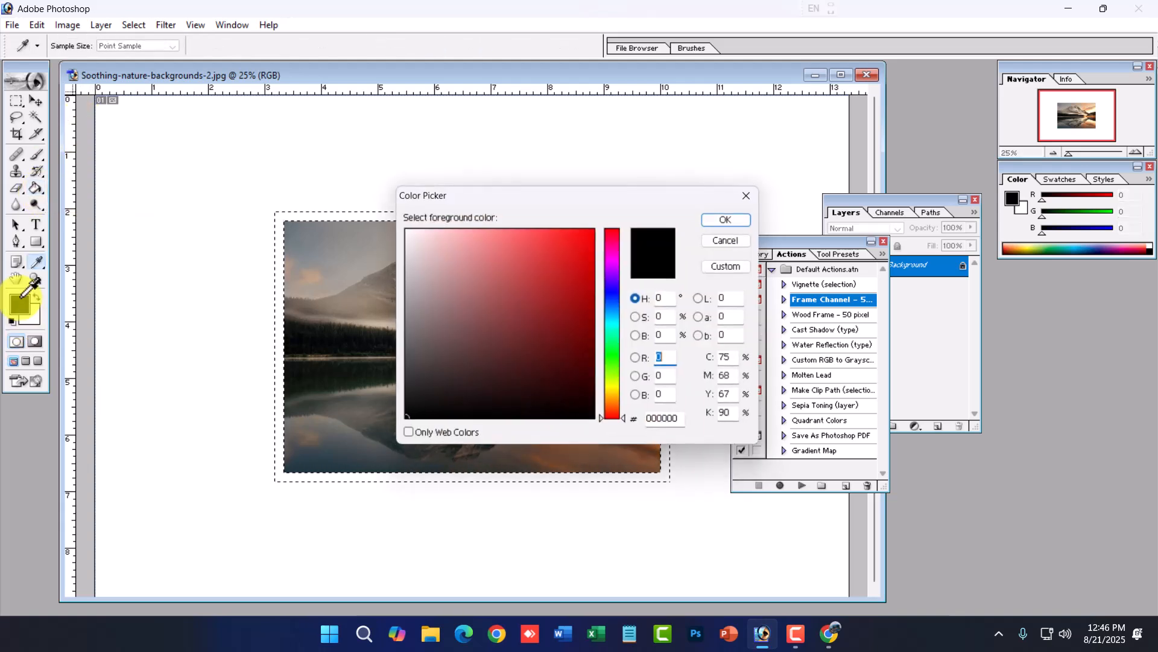
left_click(618, 359)
left_click_drag(618, 358, 618, 295)
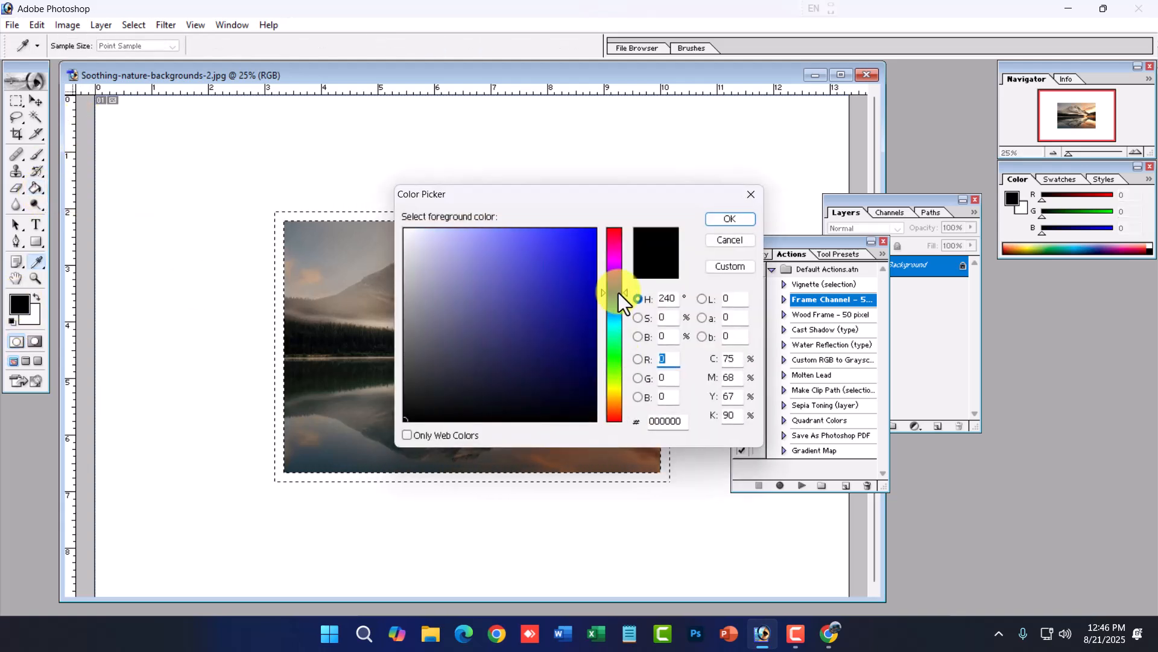
left_click_drag(591, 258, 649, 329)
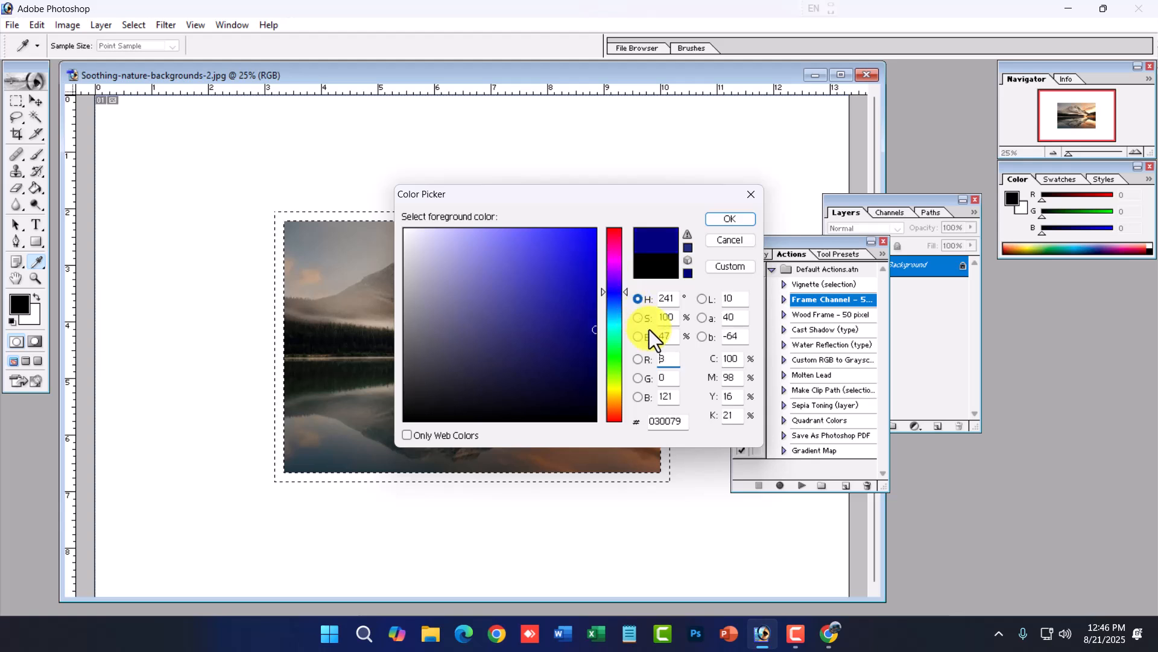
left_click(747, 222)
left_click(425, 215)
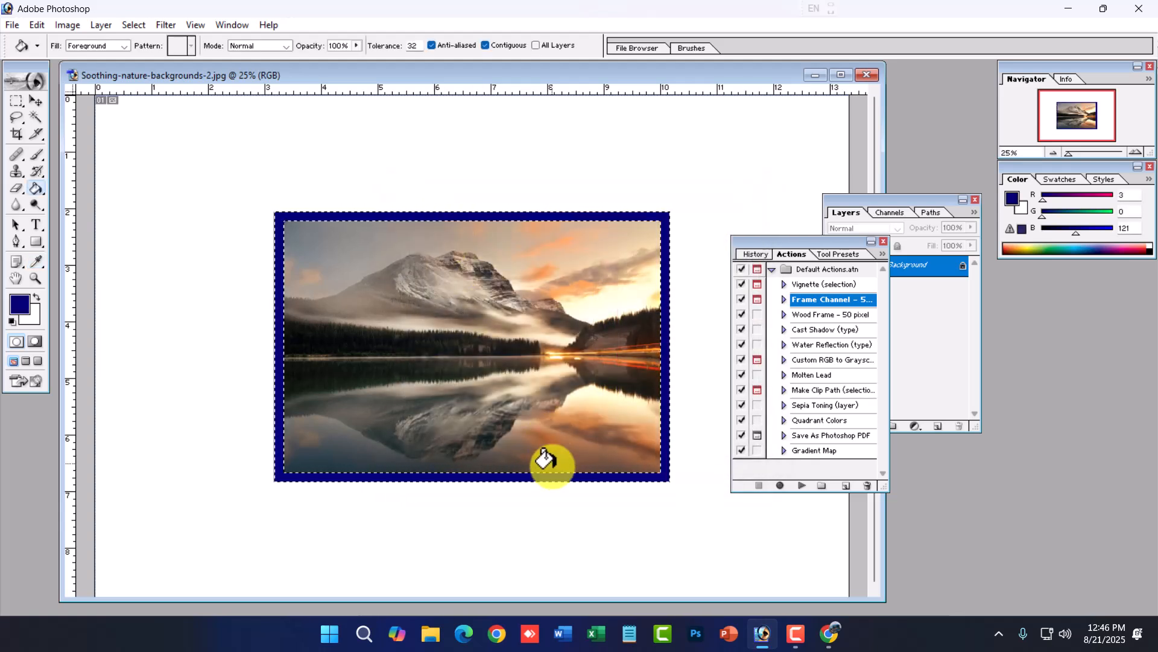
key("ctrl+d")
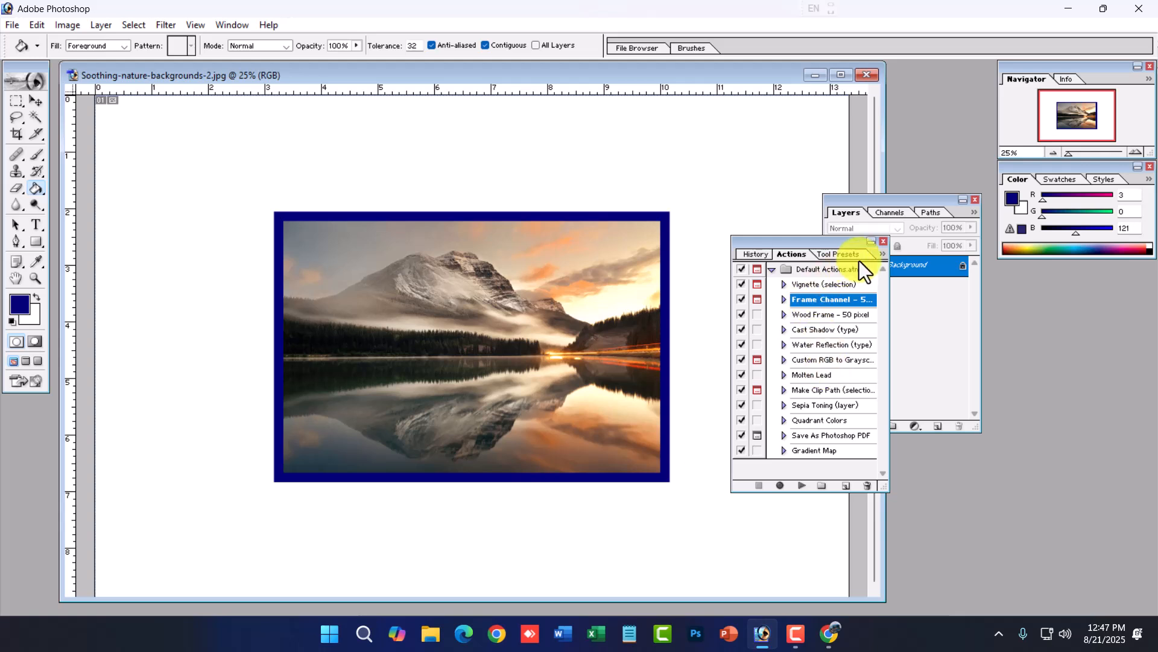
left_click(884, 241)
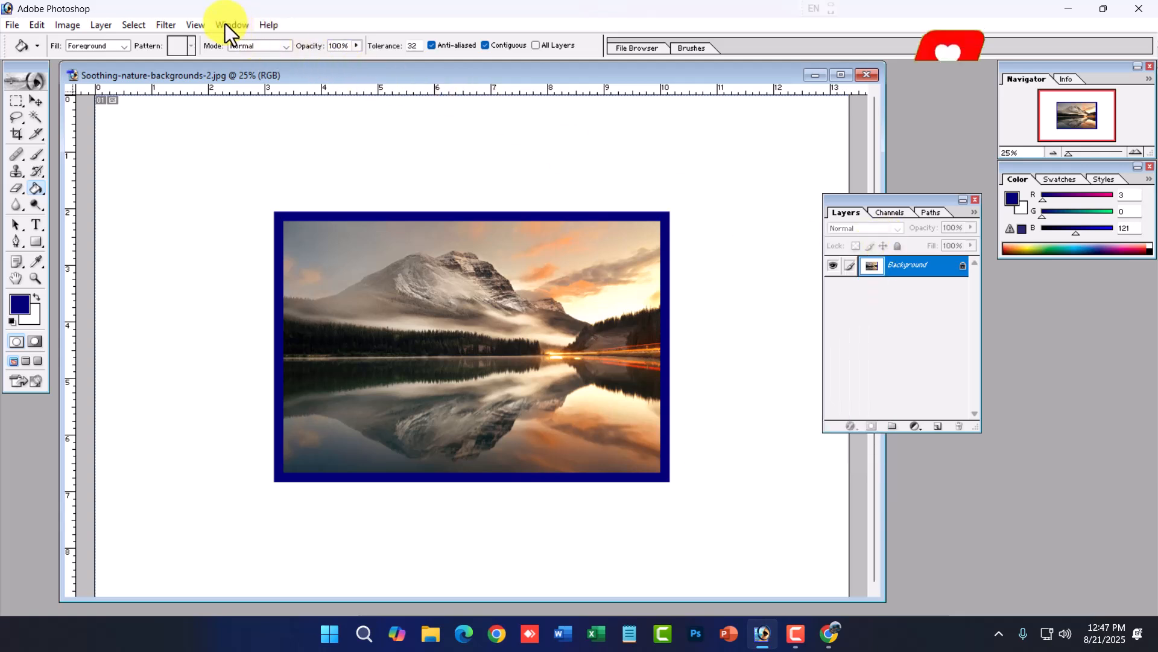